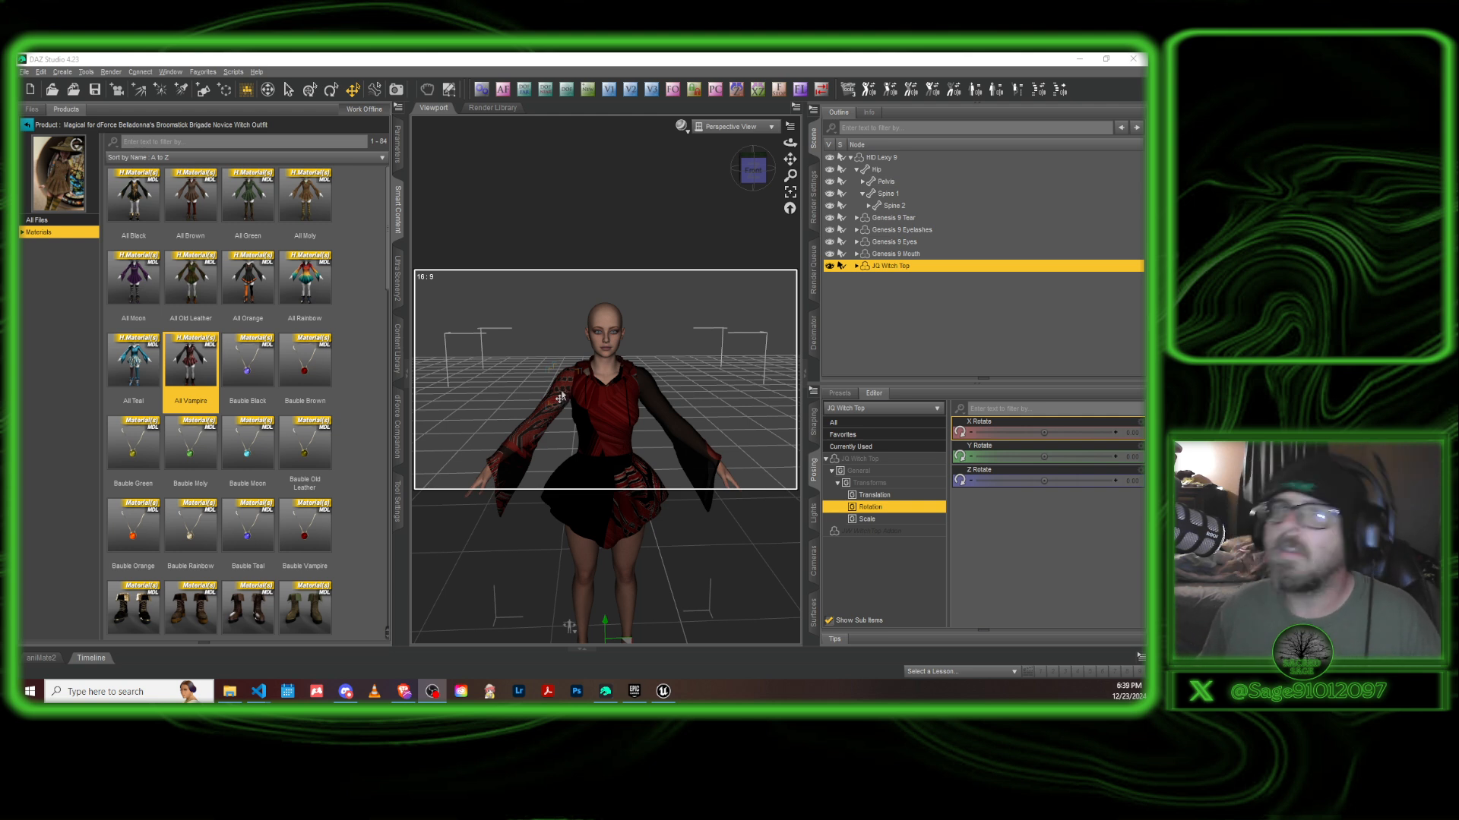
pyautogui.click(366, 55)
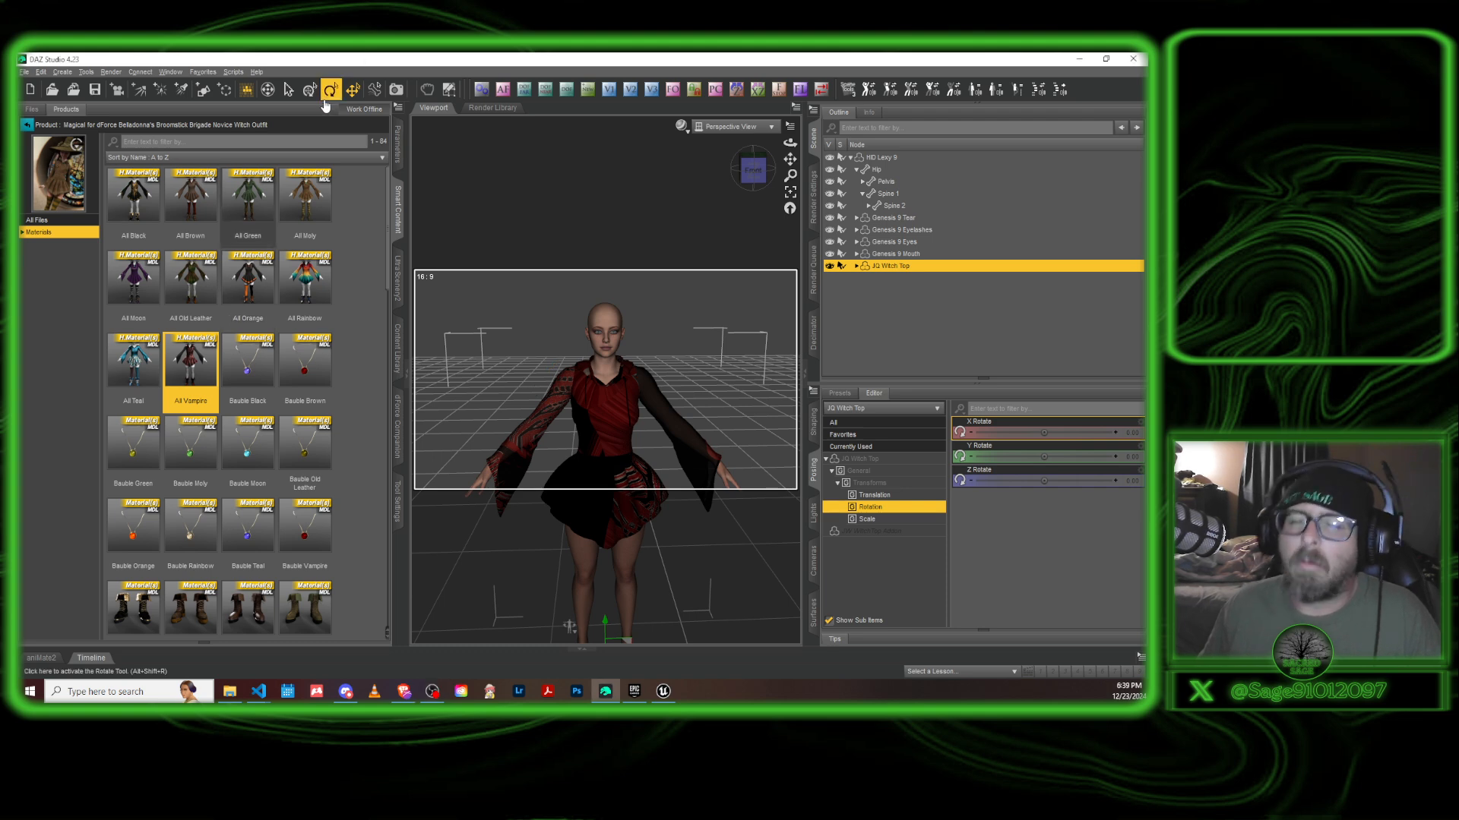
pyautogui.click(403, 690)
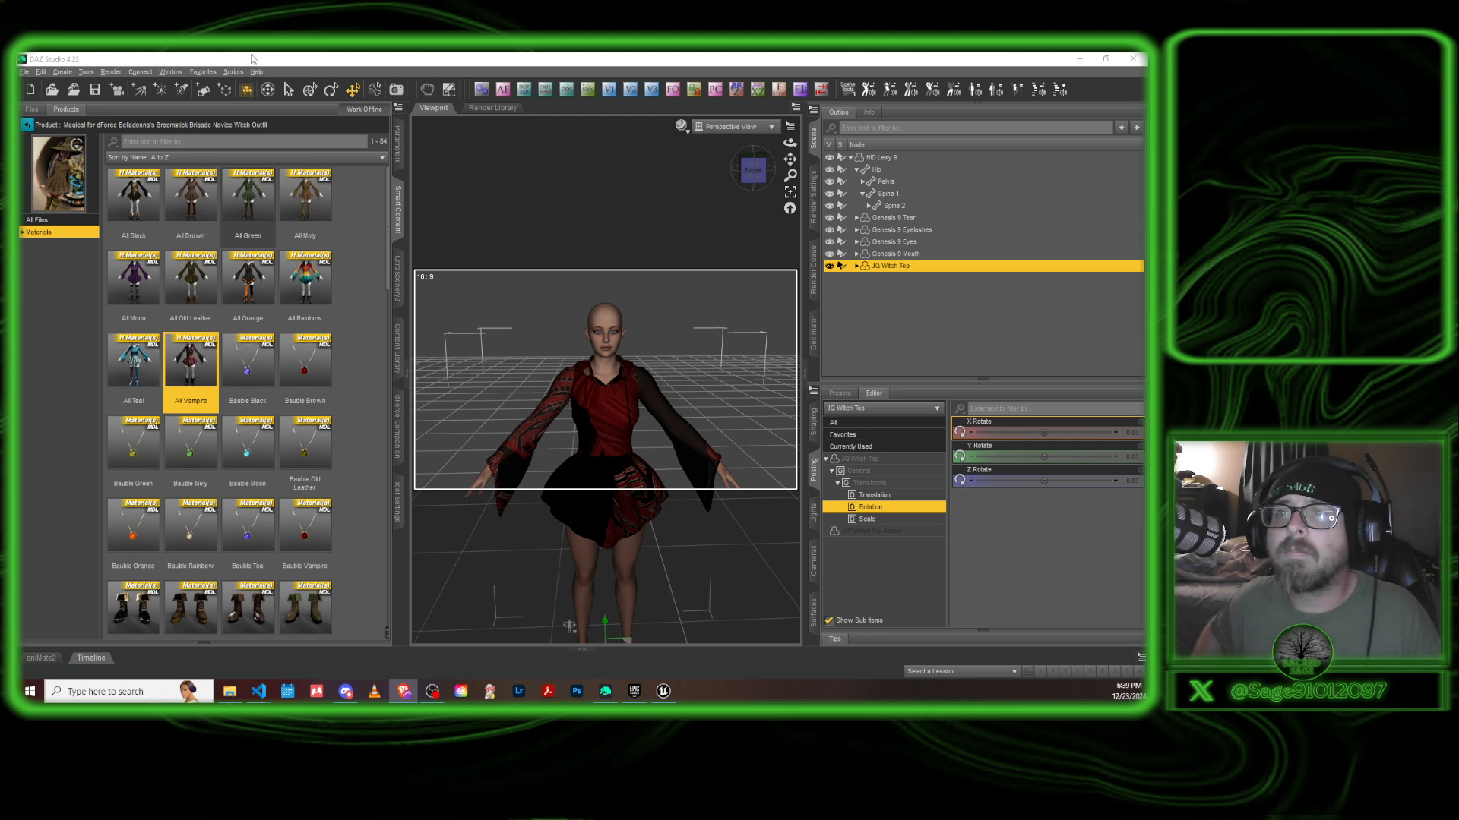
pyautogui.click(608, 58)
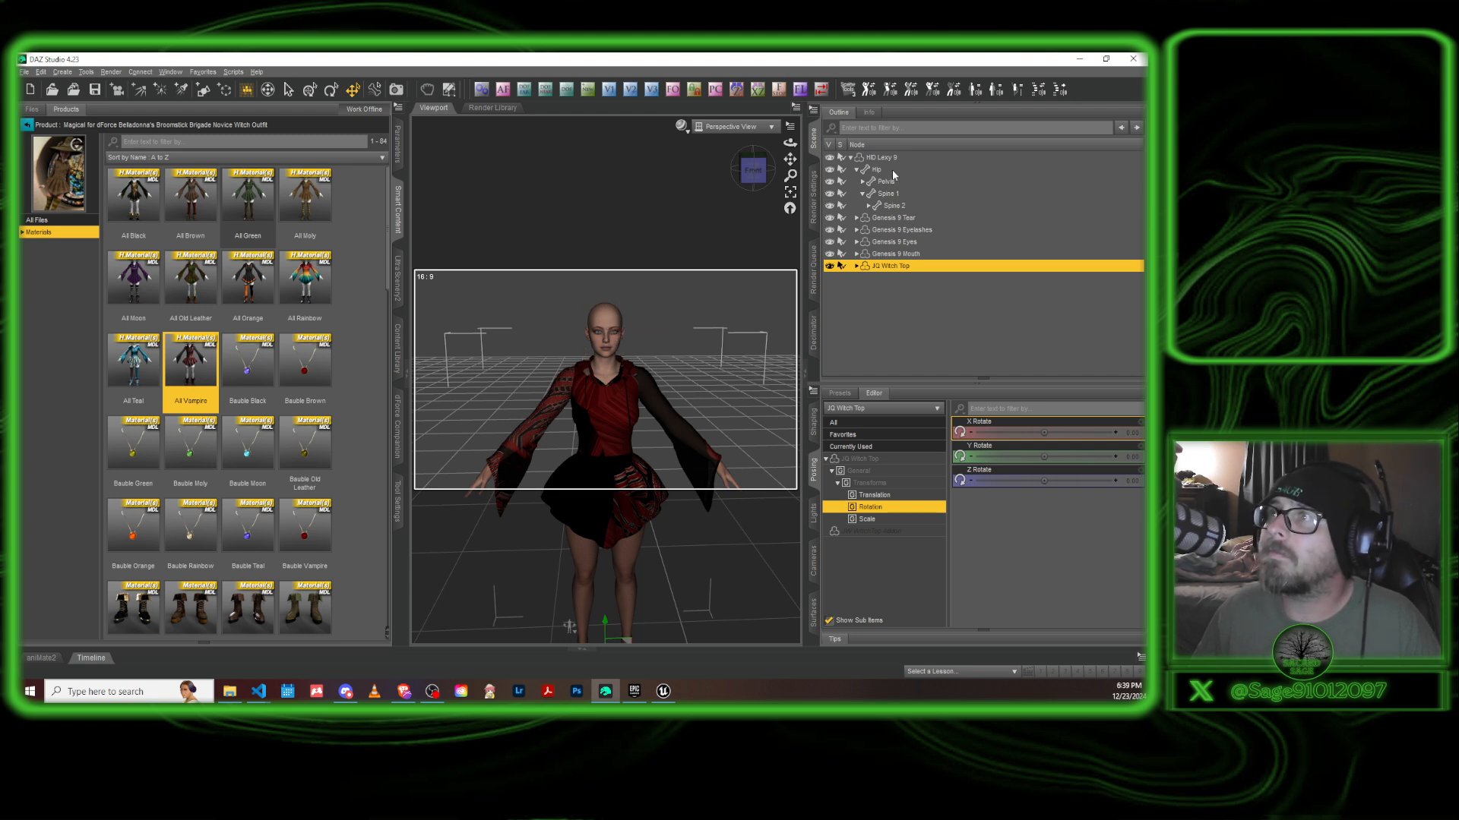
pyautogui.click(886, 284)
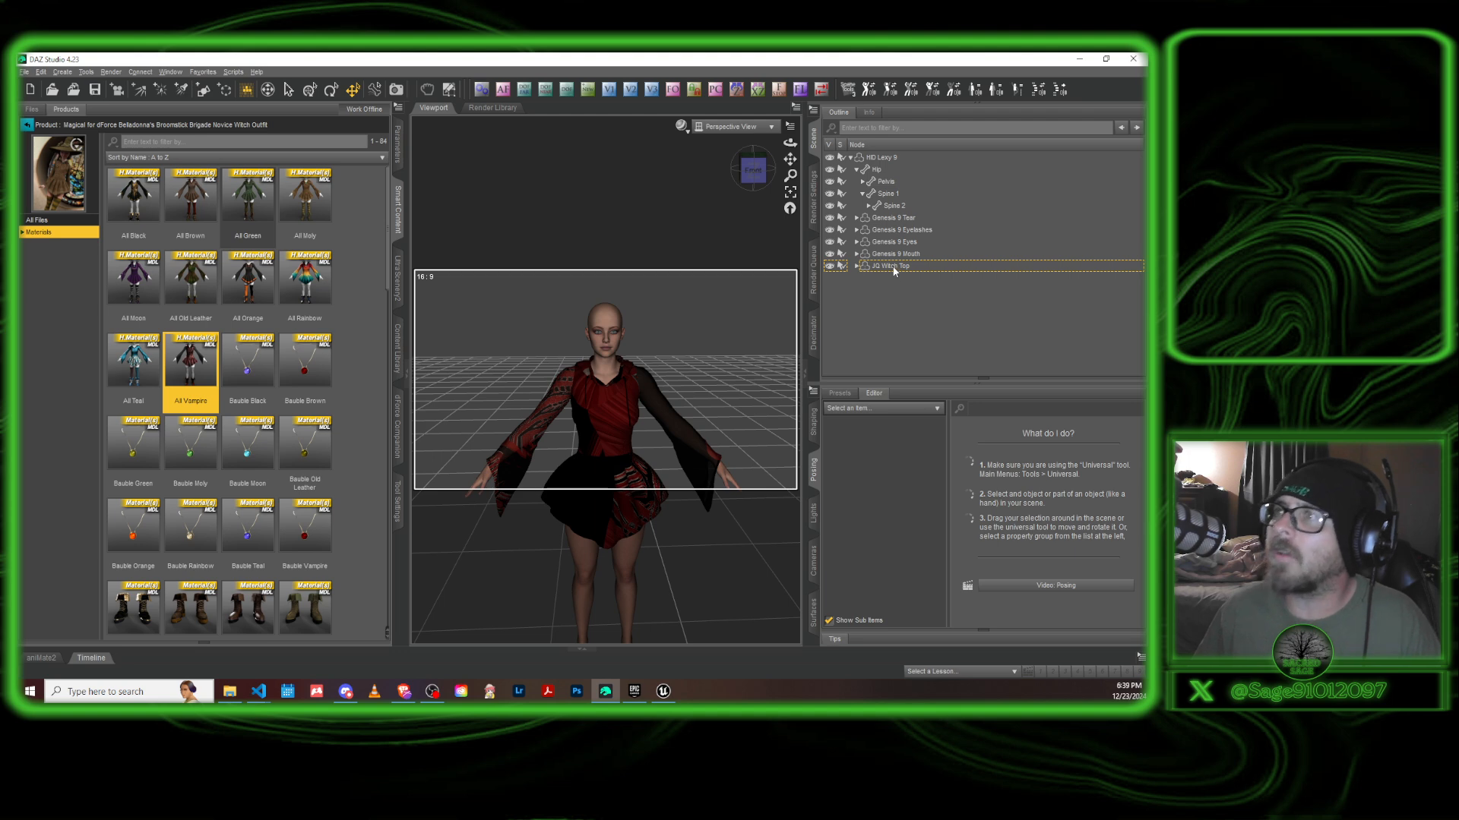
pyautogui.click(887, 266)
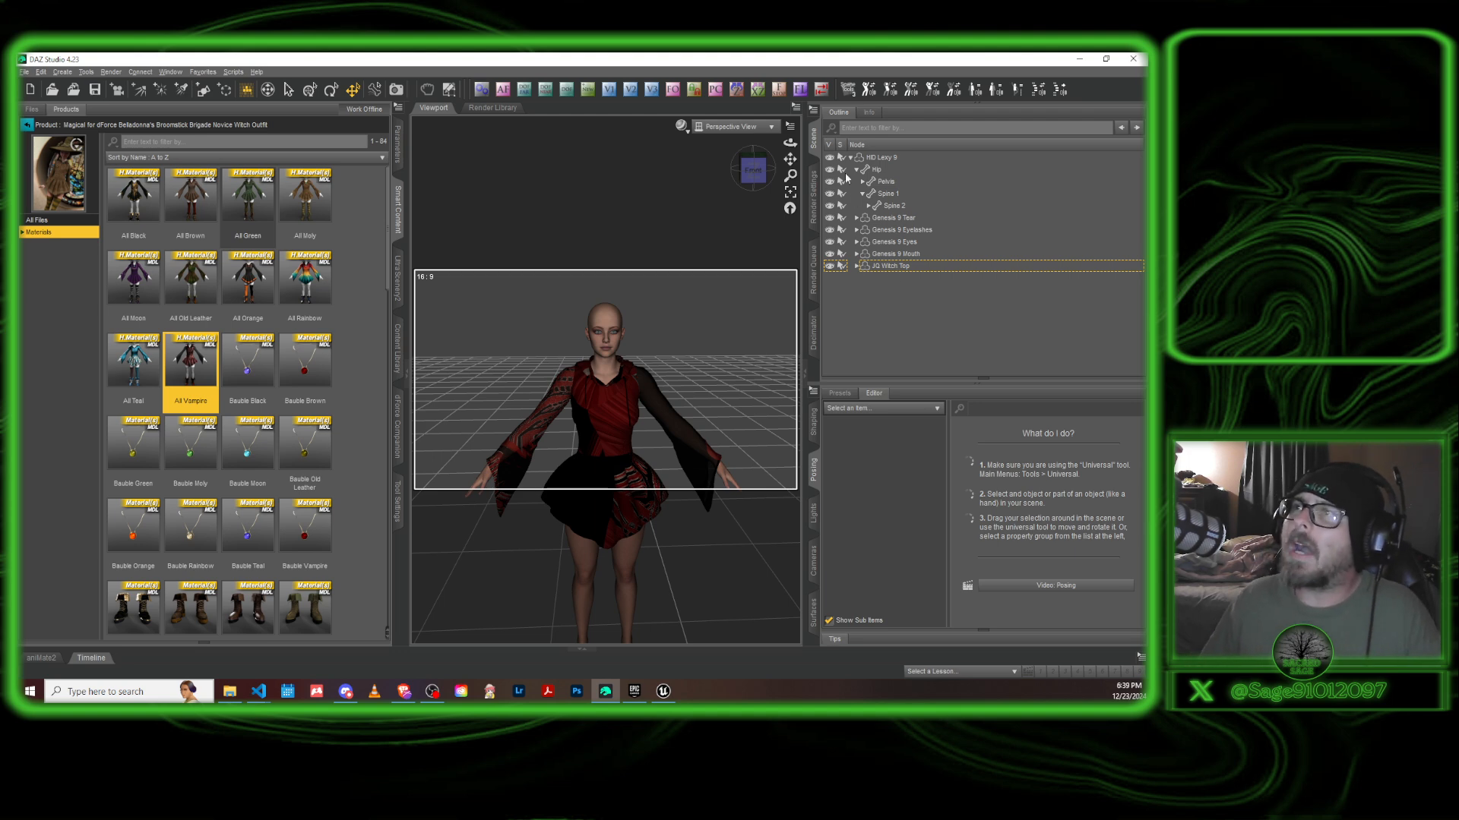
pyautogui.click(850, 158)
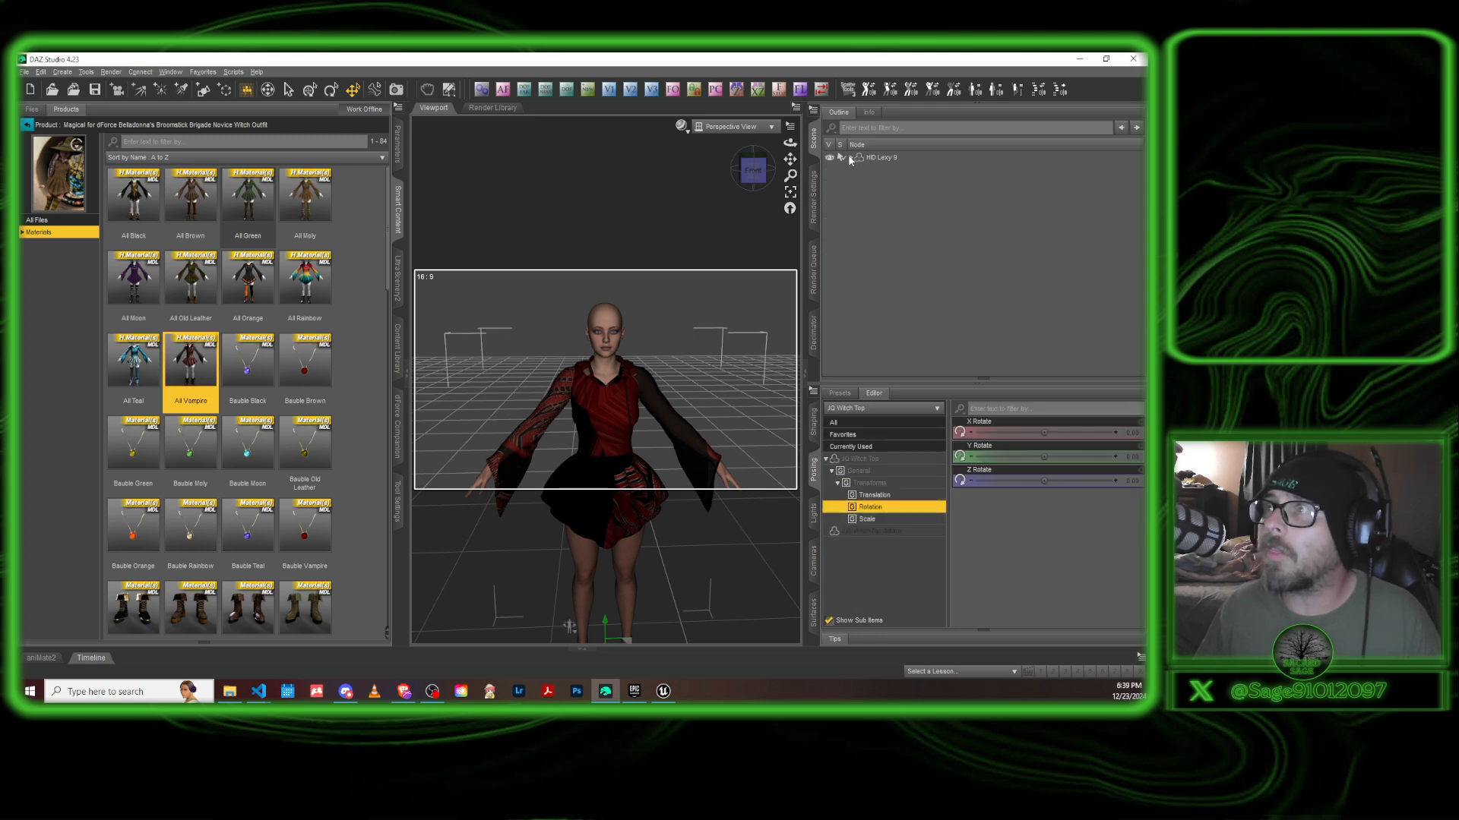
pyautogui.click(850, 157)
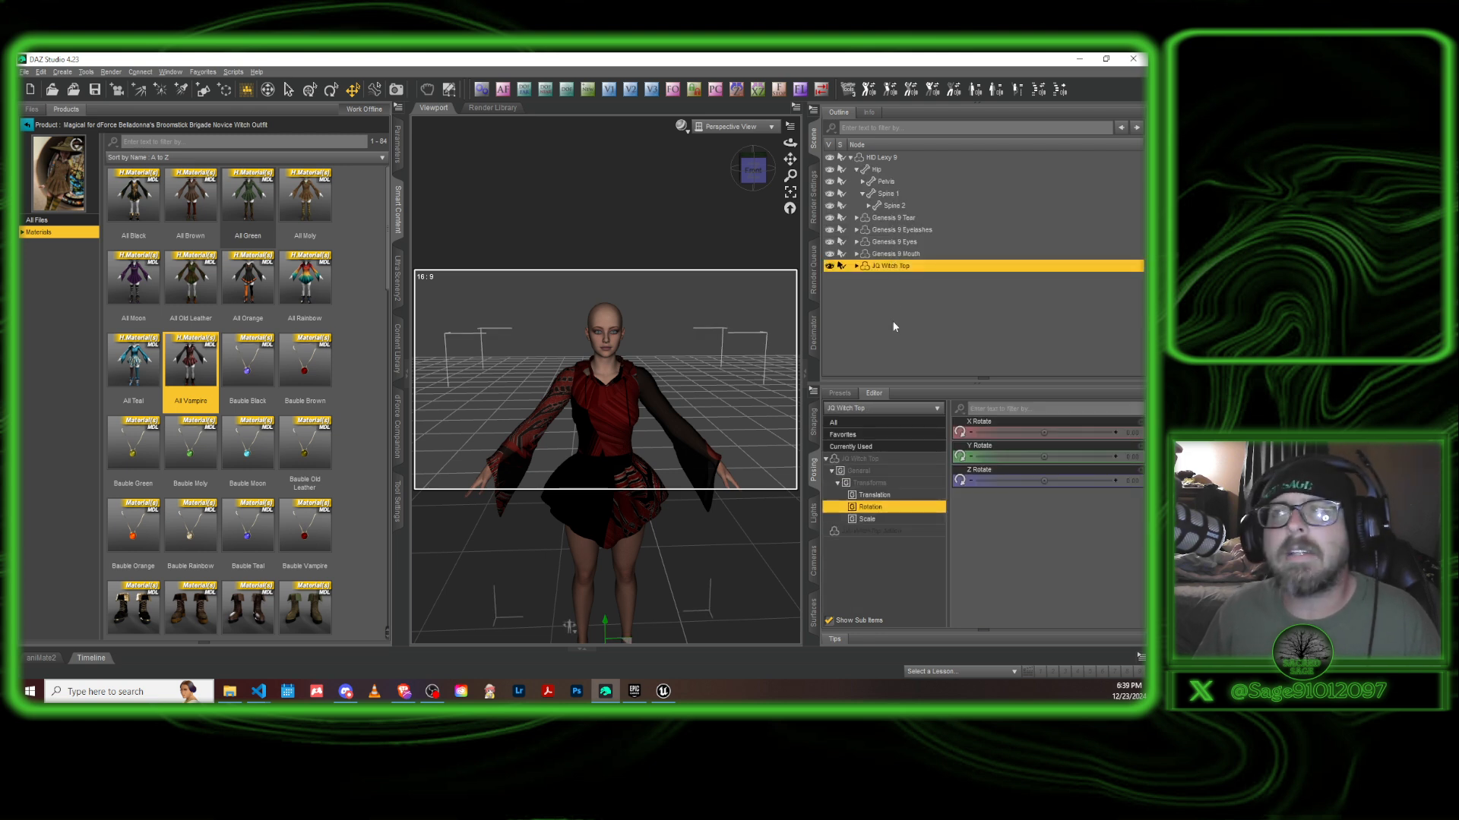
pyautogui.keyDown('ctrl'); pyautogui.click(881, 265); pyautogui.keyUp('ctrl')
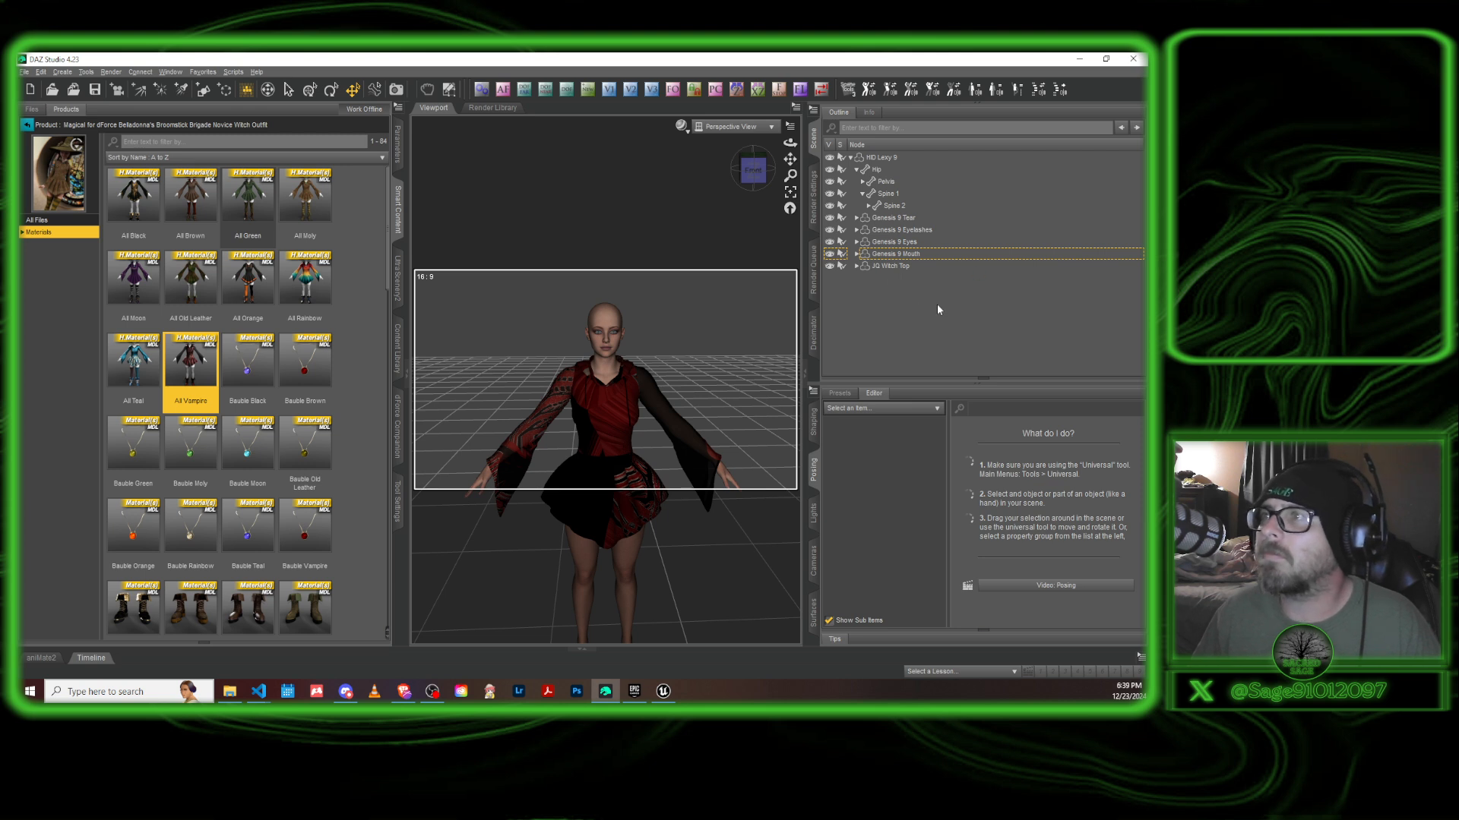
# Select the JQ Witch Top in the scene and open its Daz To Unreal transfer settings.
pyautogui.click(927, 266)
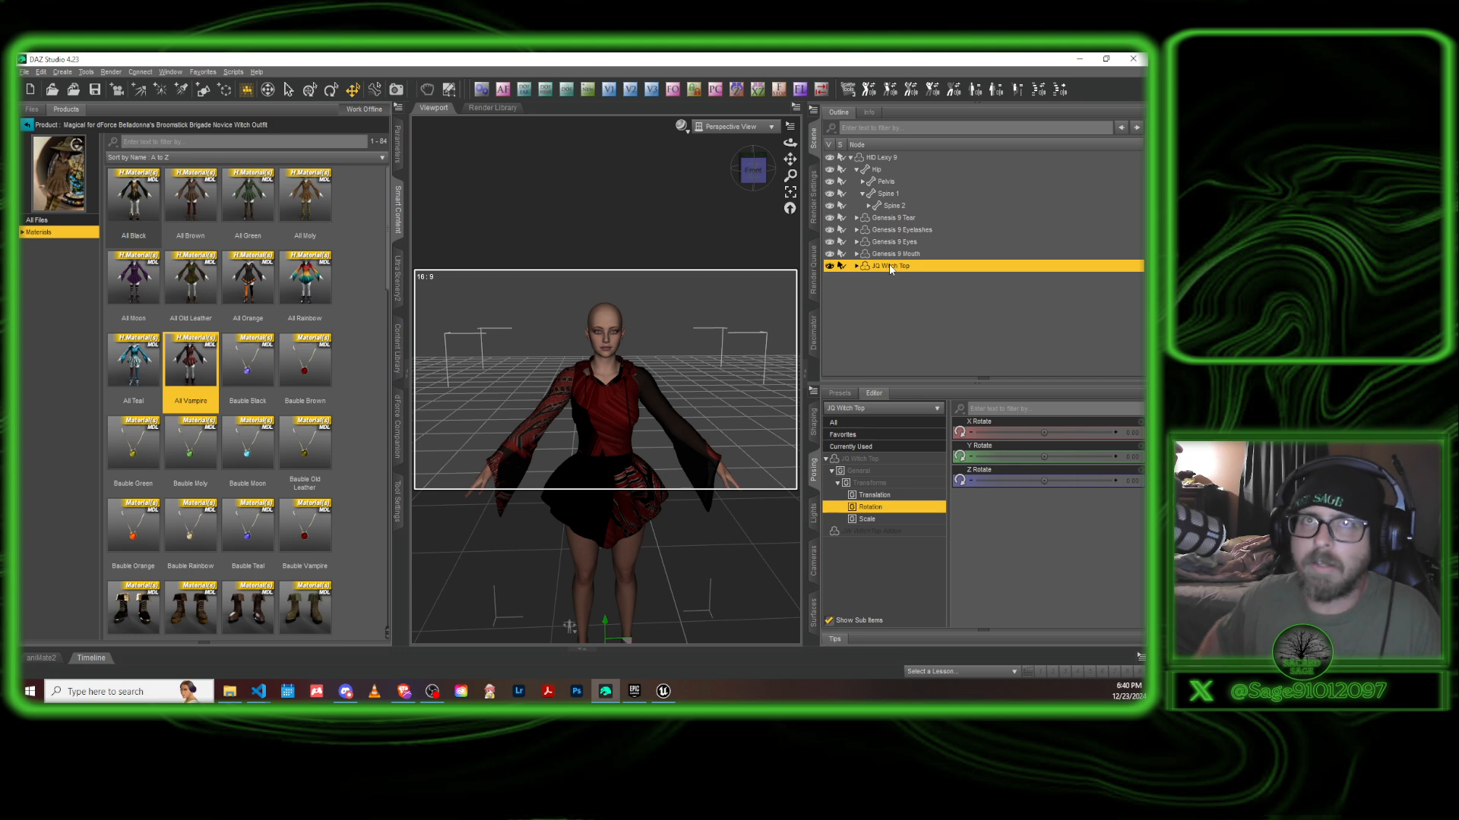
pyautogui.click(887, 158)
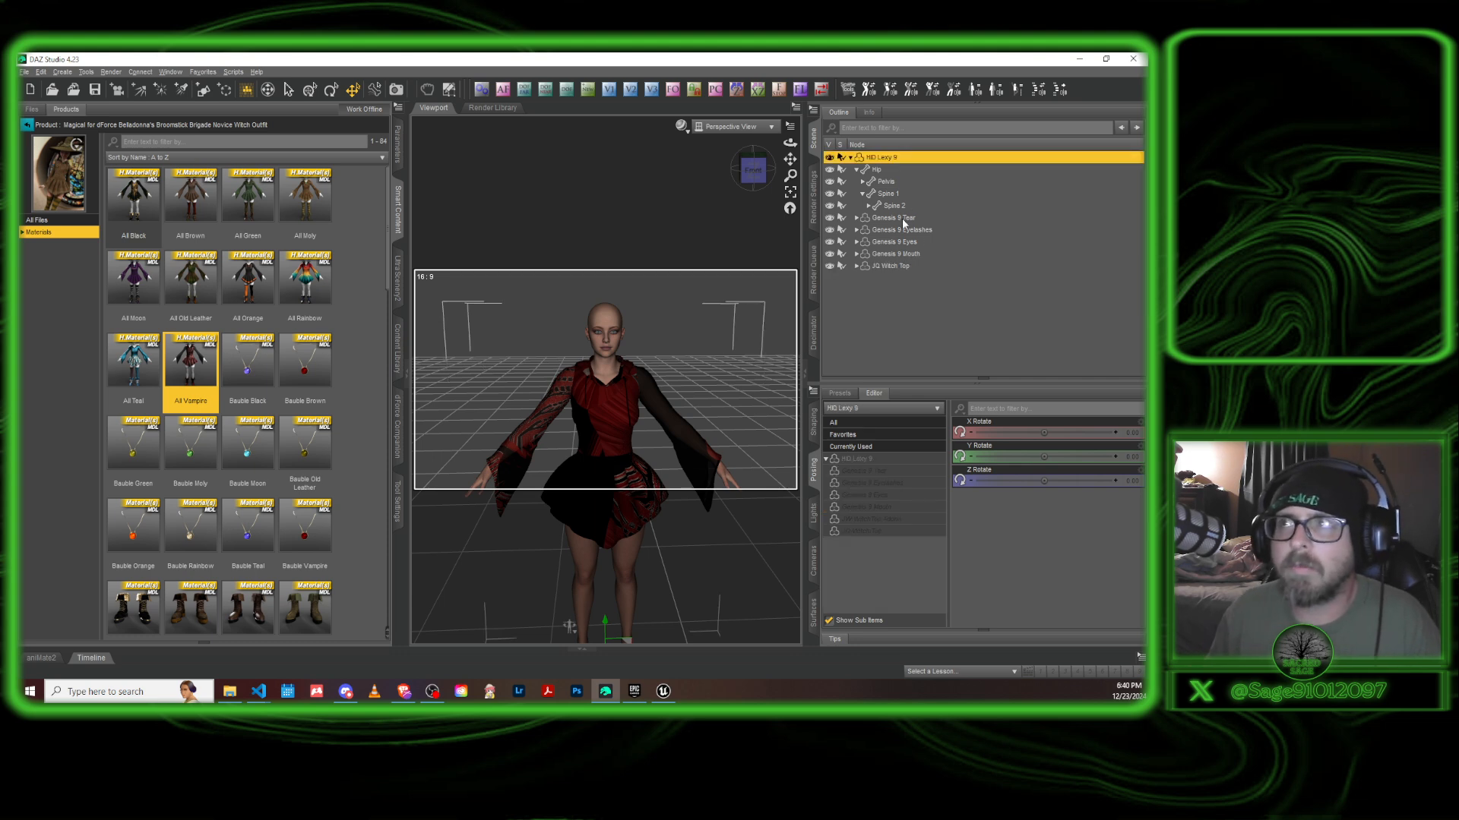
pyautogui.click(879, 266)
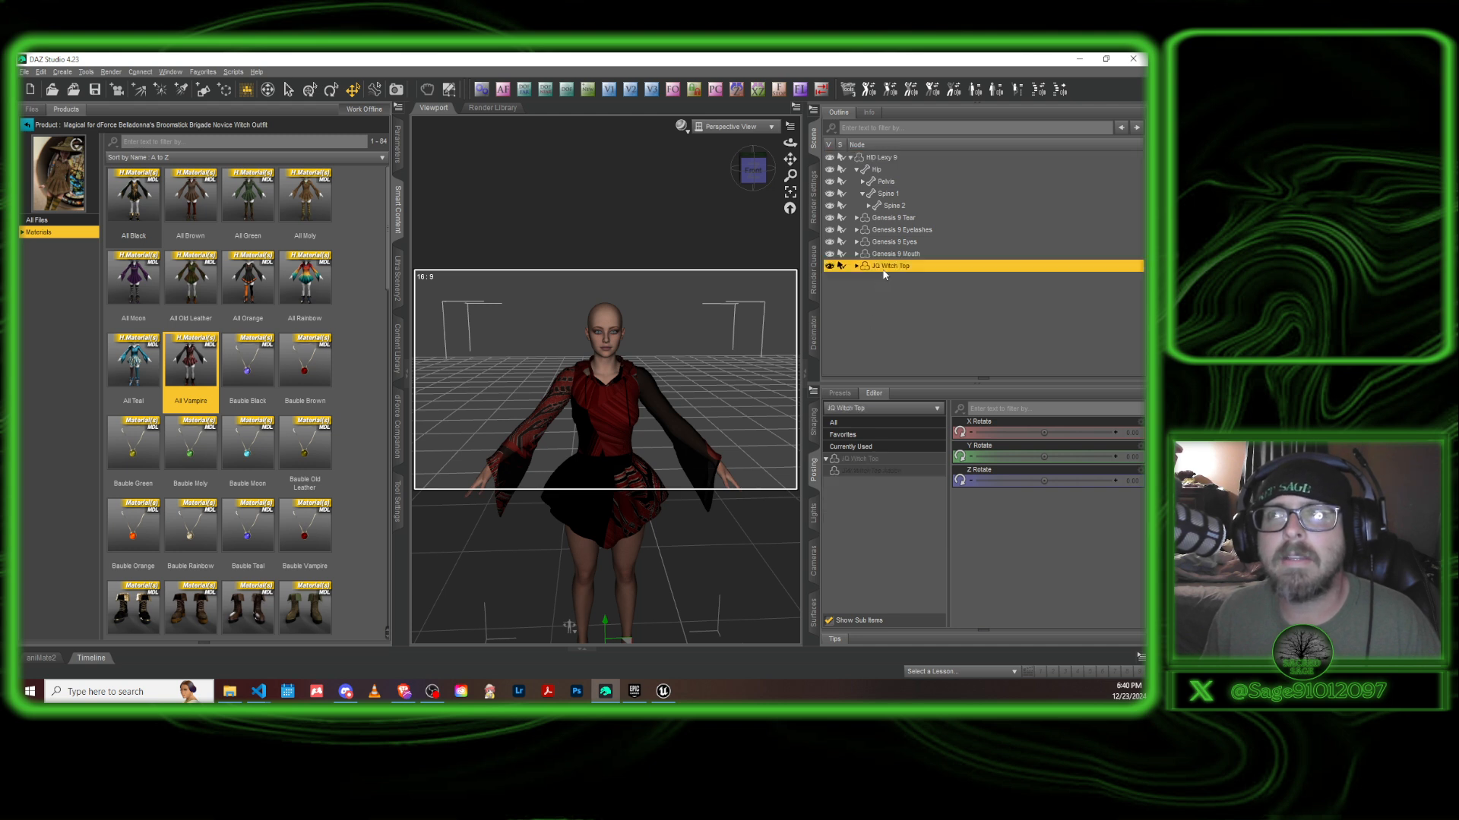
pyautogui.click(24, 72)
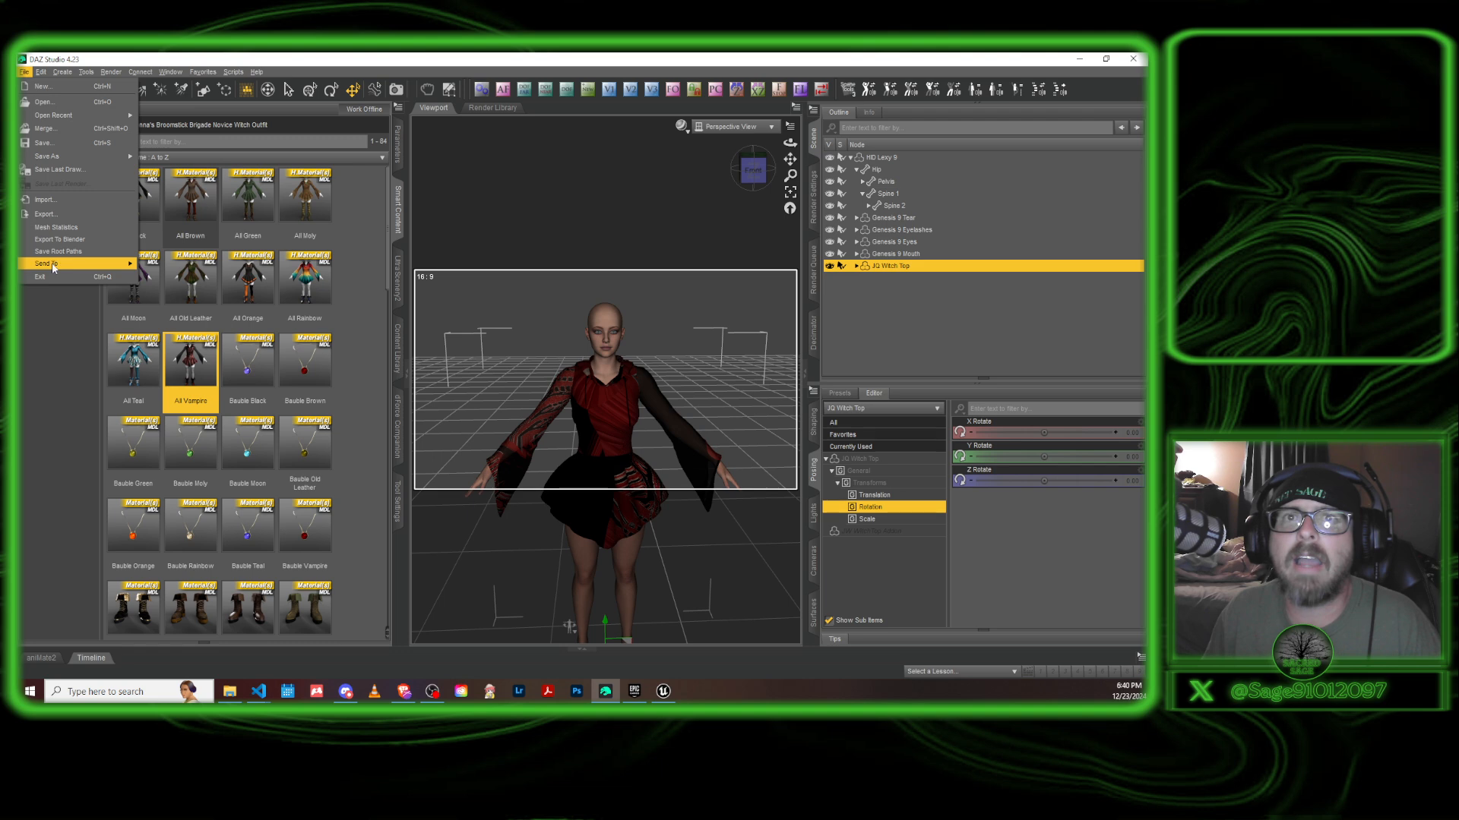
pyautogui.moveTo(75, 263)
pyautogui.click(168, 296)
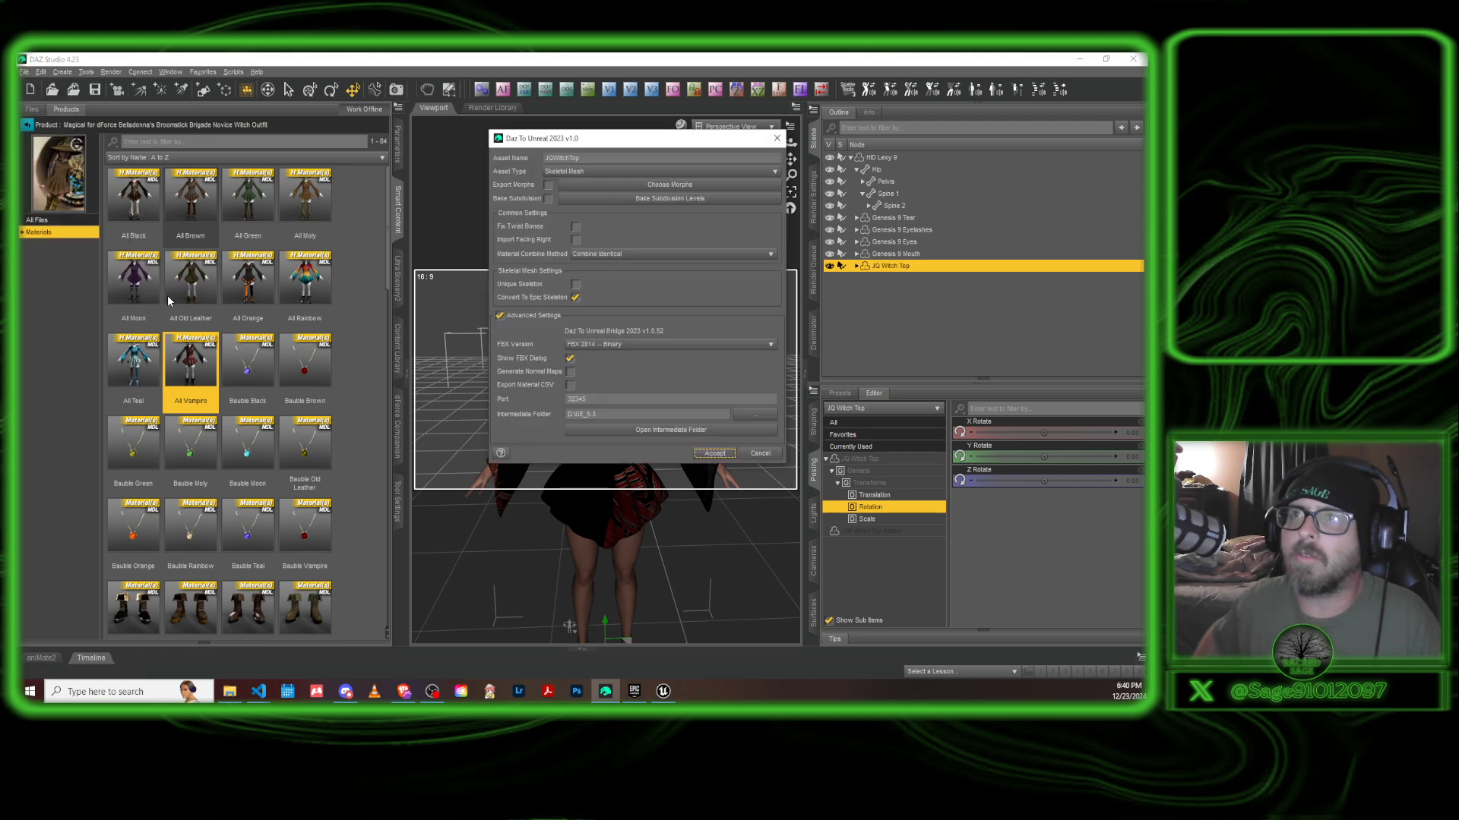
# Set the transfer to asset type Skeletal Mesh with Convert To Epic Skeleton turned off.
pyautogui.click(574, 299)
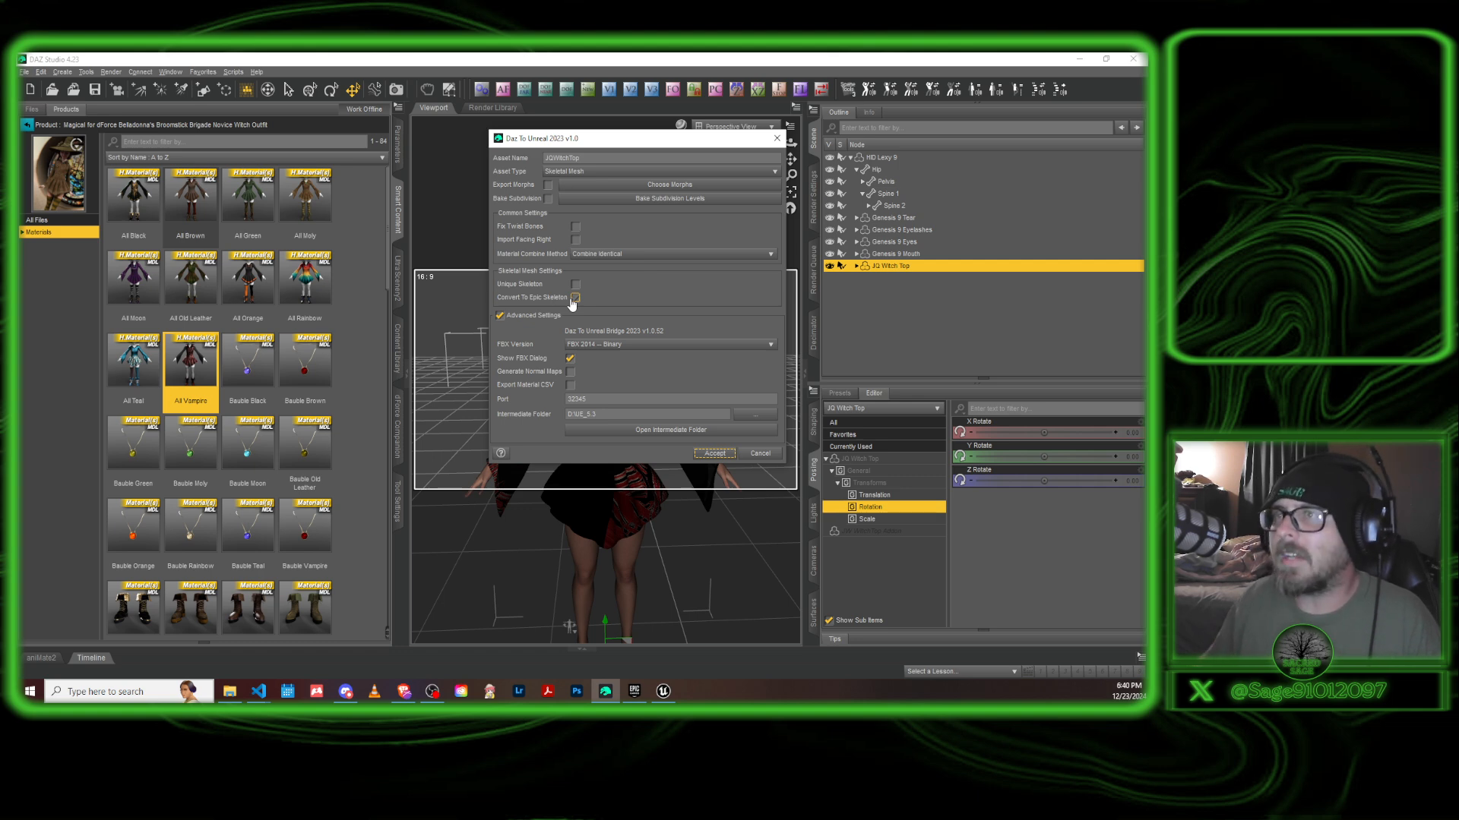
pyautogui.click(574, 299)
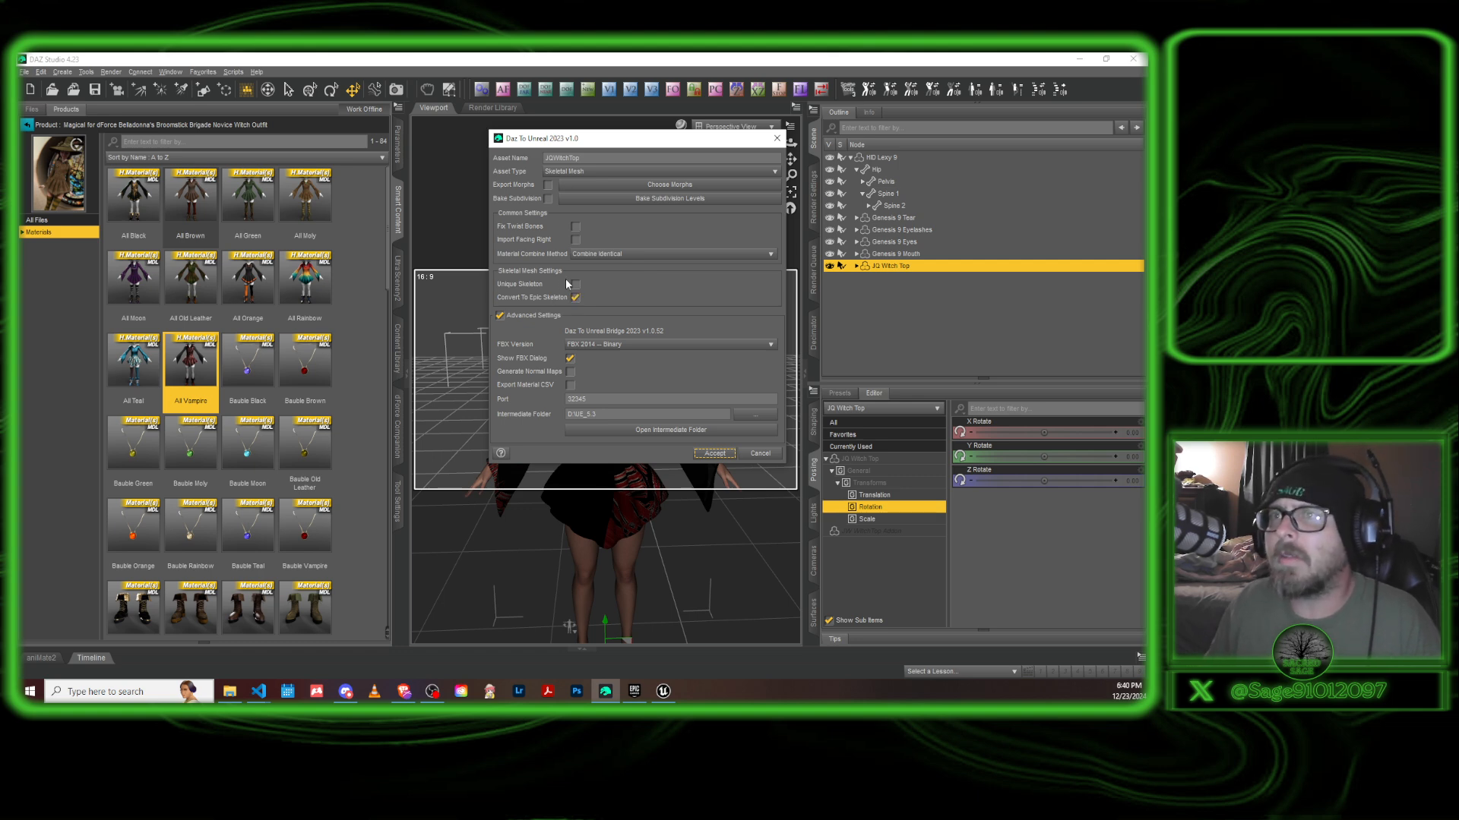
pyautogui.click(608, 173)
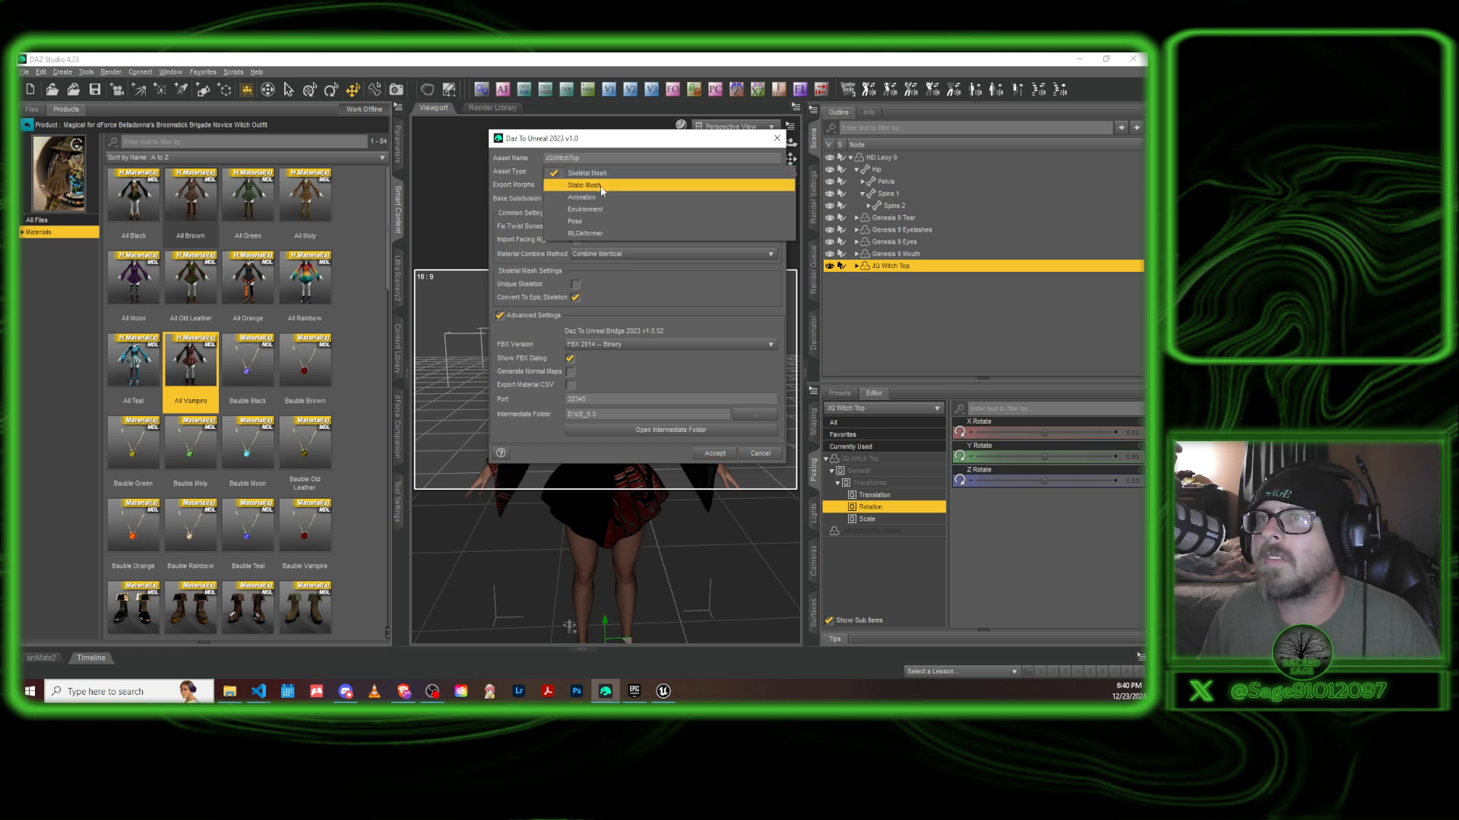
pyautogui.click(606, 174)
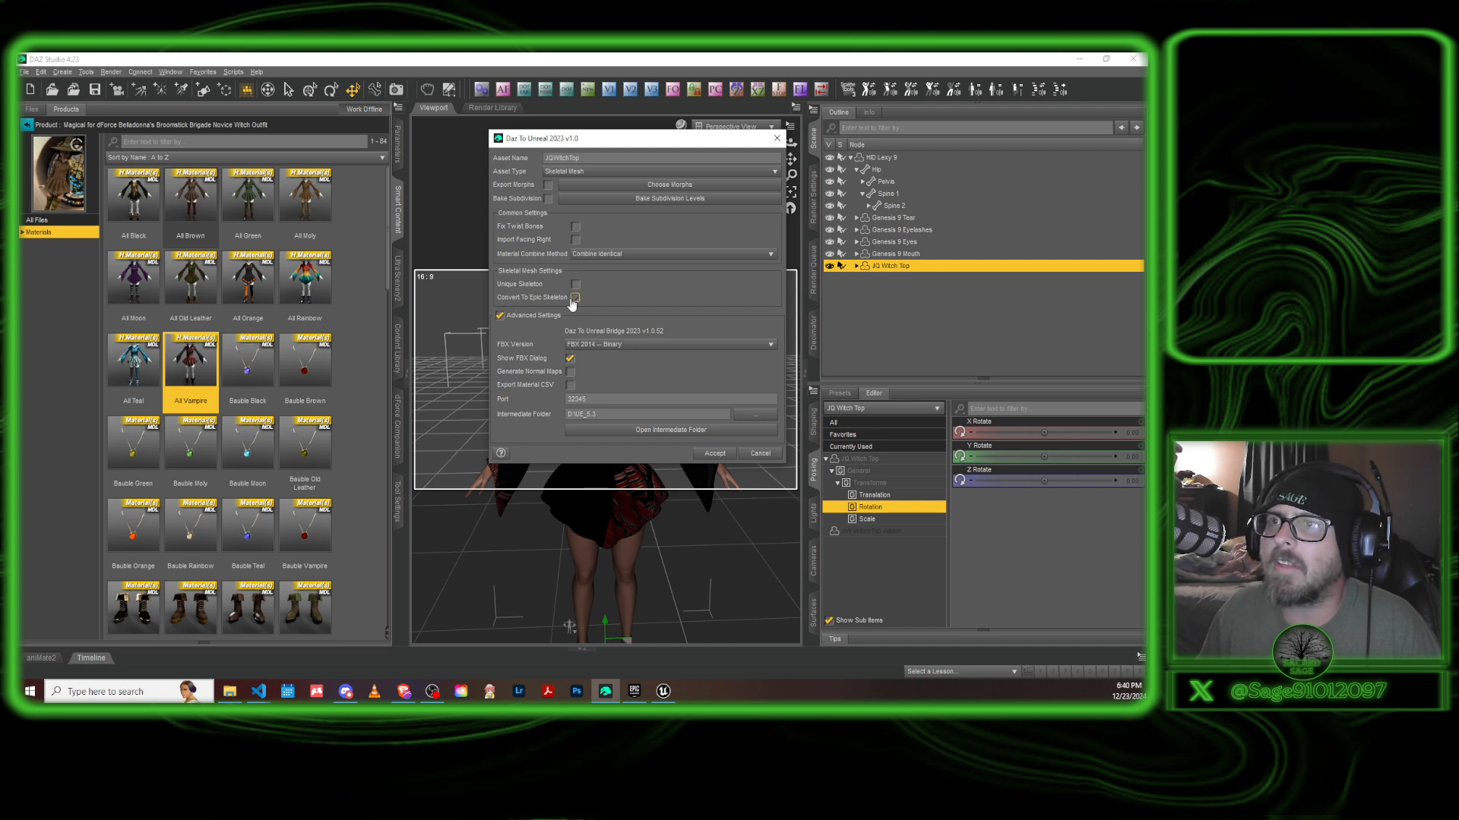
# Export the witch top to Unreal, accepting the bridge settings and the FBX export options as they are.
pyautogui.click(711, 453)
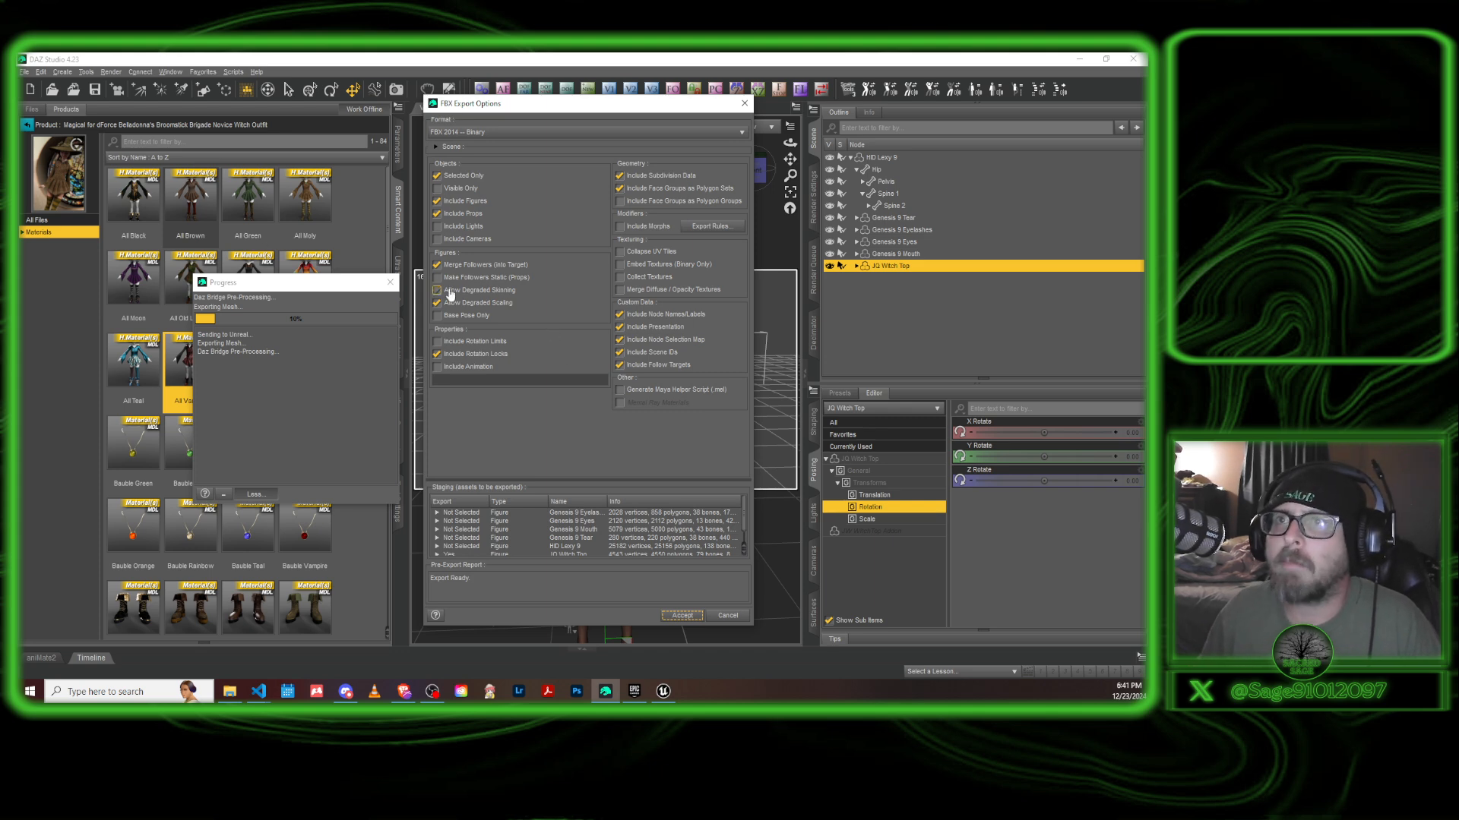
pyautogui.click(680, 618)
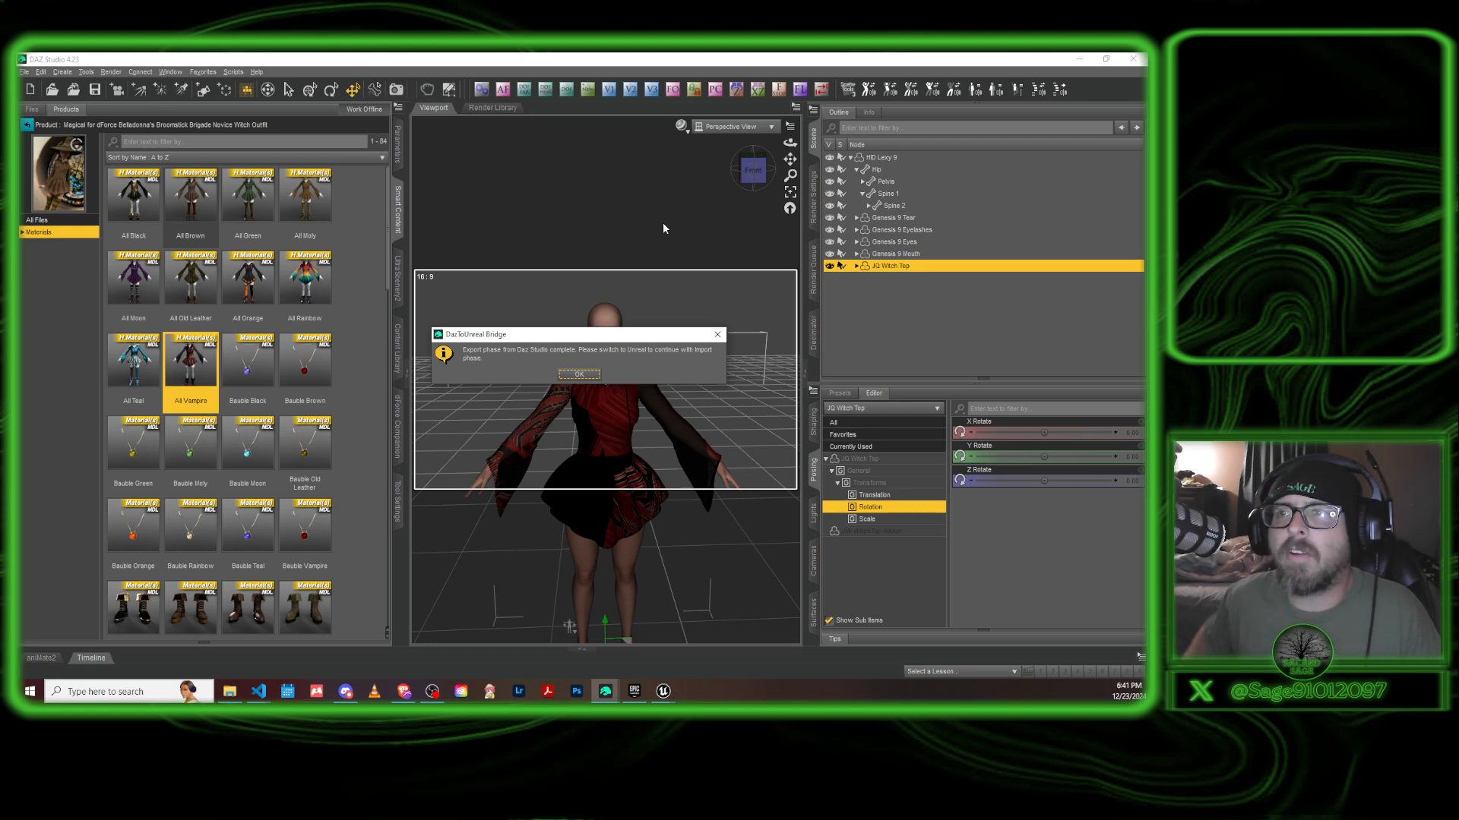
pyautogui.click(581, 376)
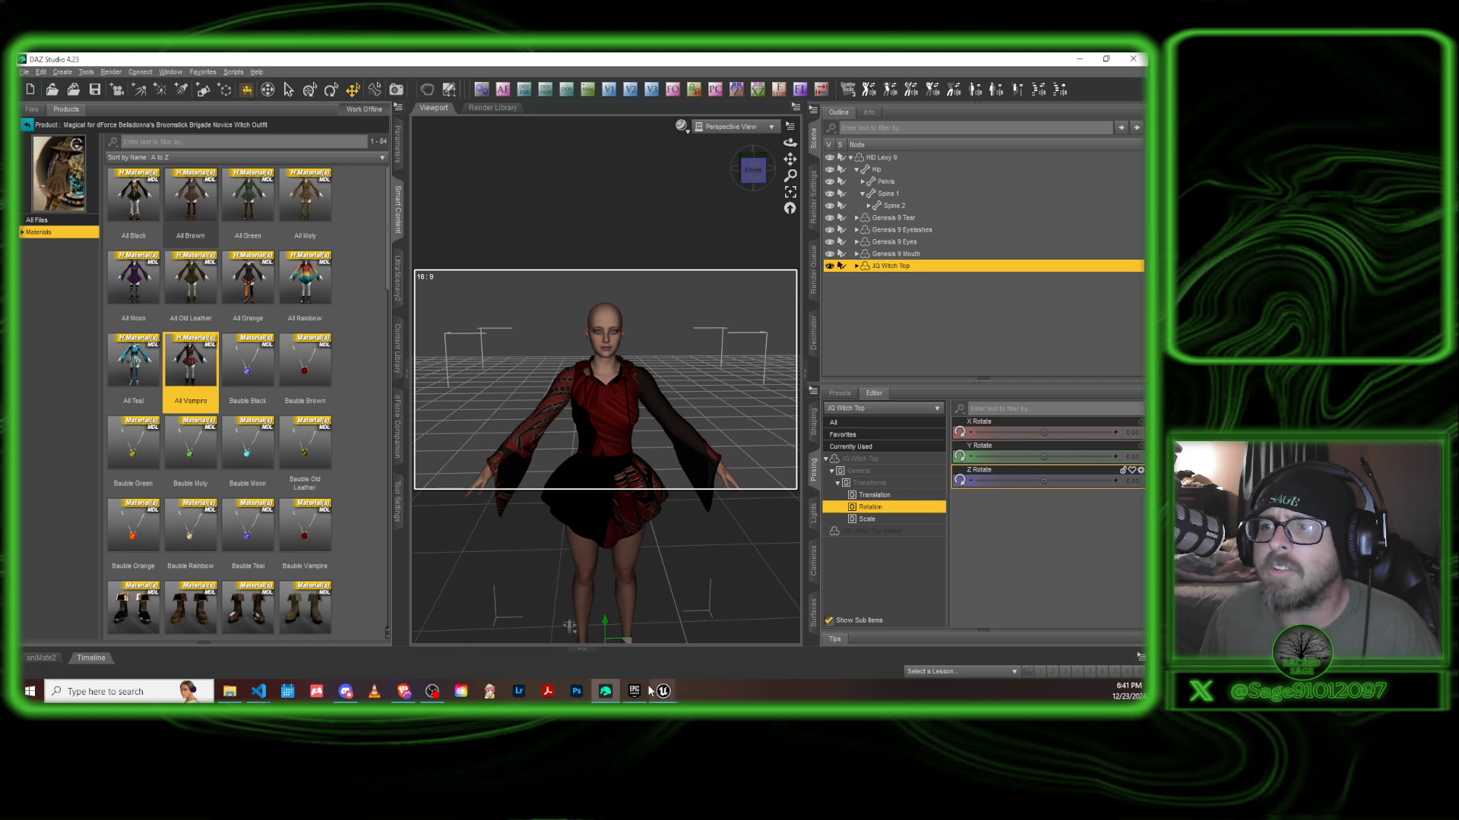
# Switch to Unreal Editor, commit the skeleton changes with merge type Merge, and clear and close the import message log.
pyautogui.moveTo(648, 691)
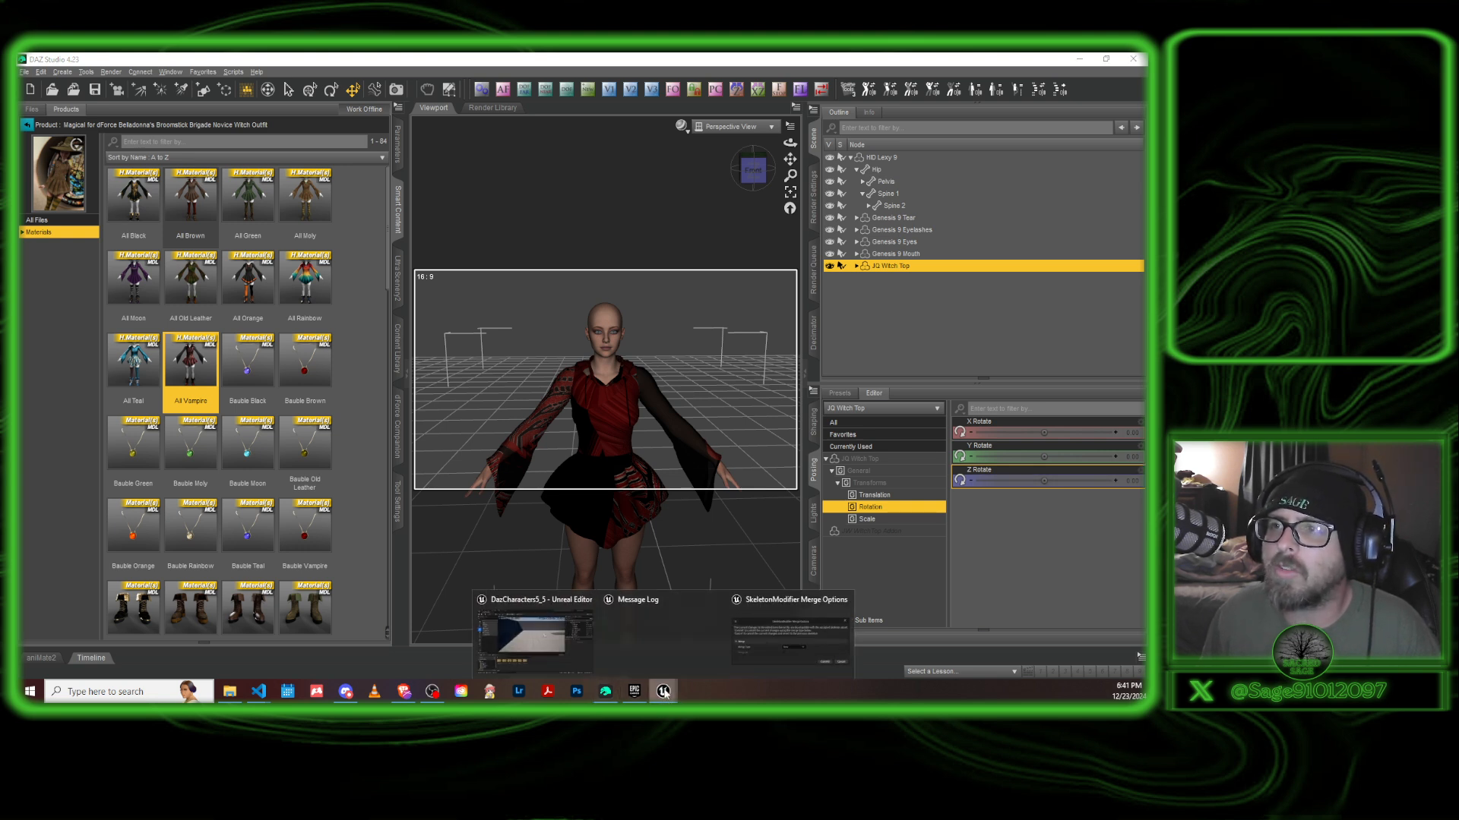
pyautogui.click(1080, 58)
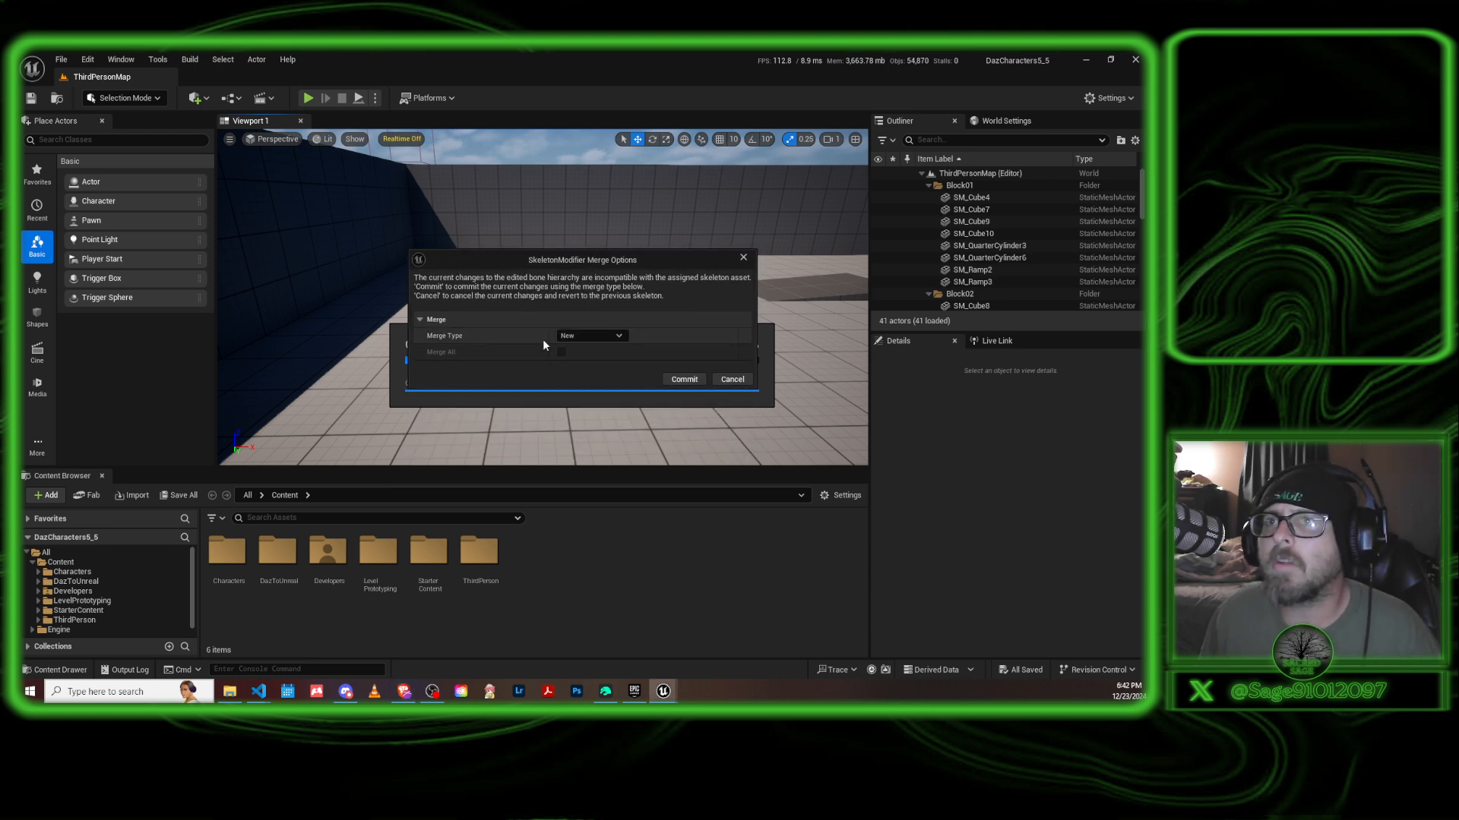
pyautogui.click(618, 336)
pyautogui.click(594, 361)
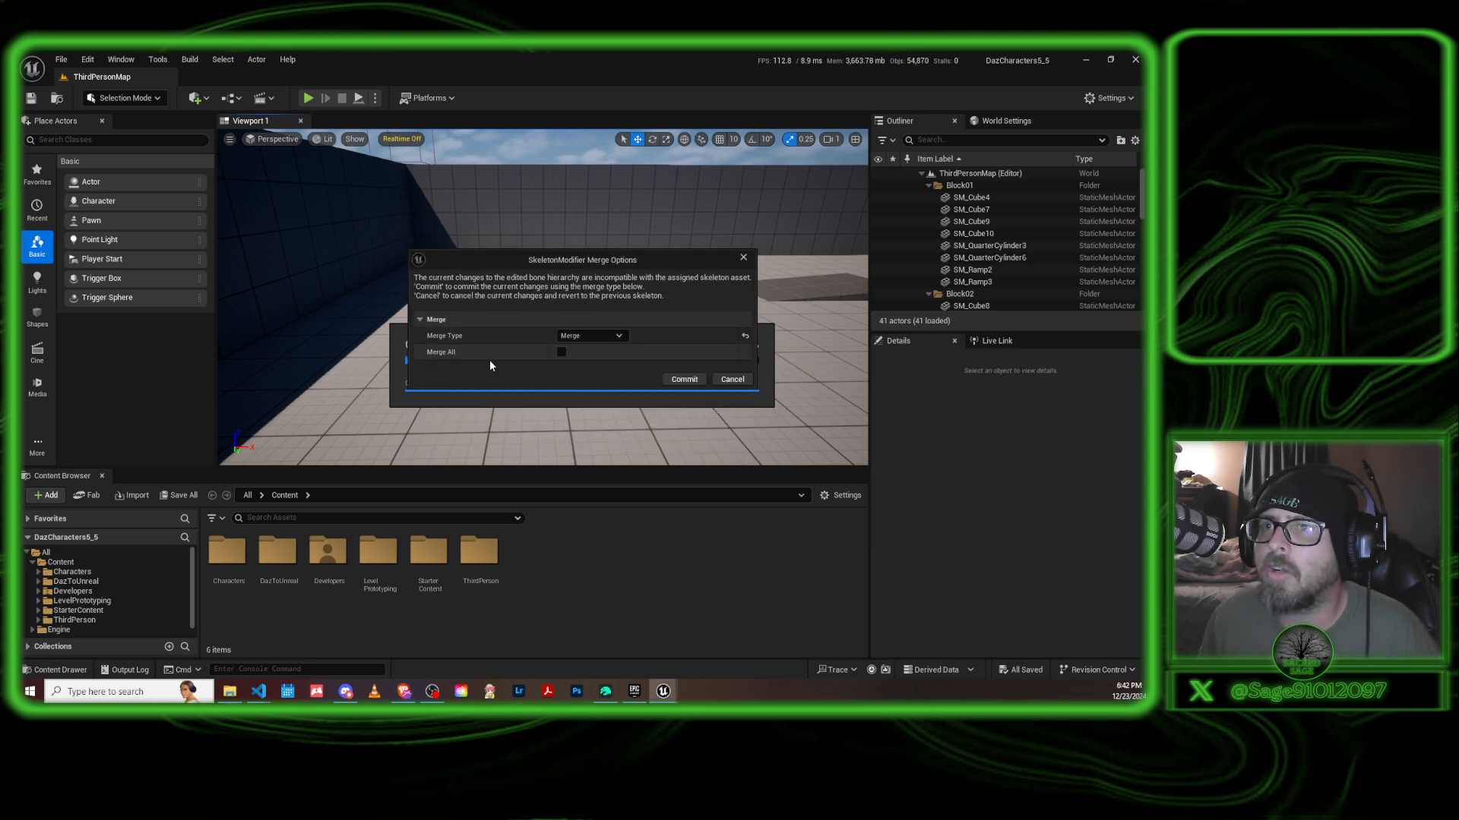
pyautogui.click(685, 380)
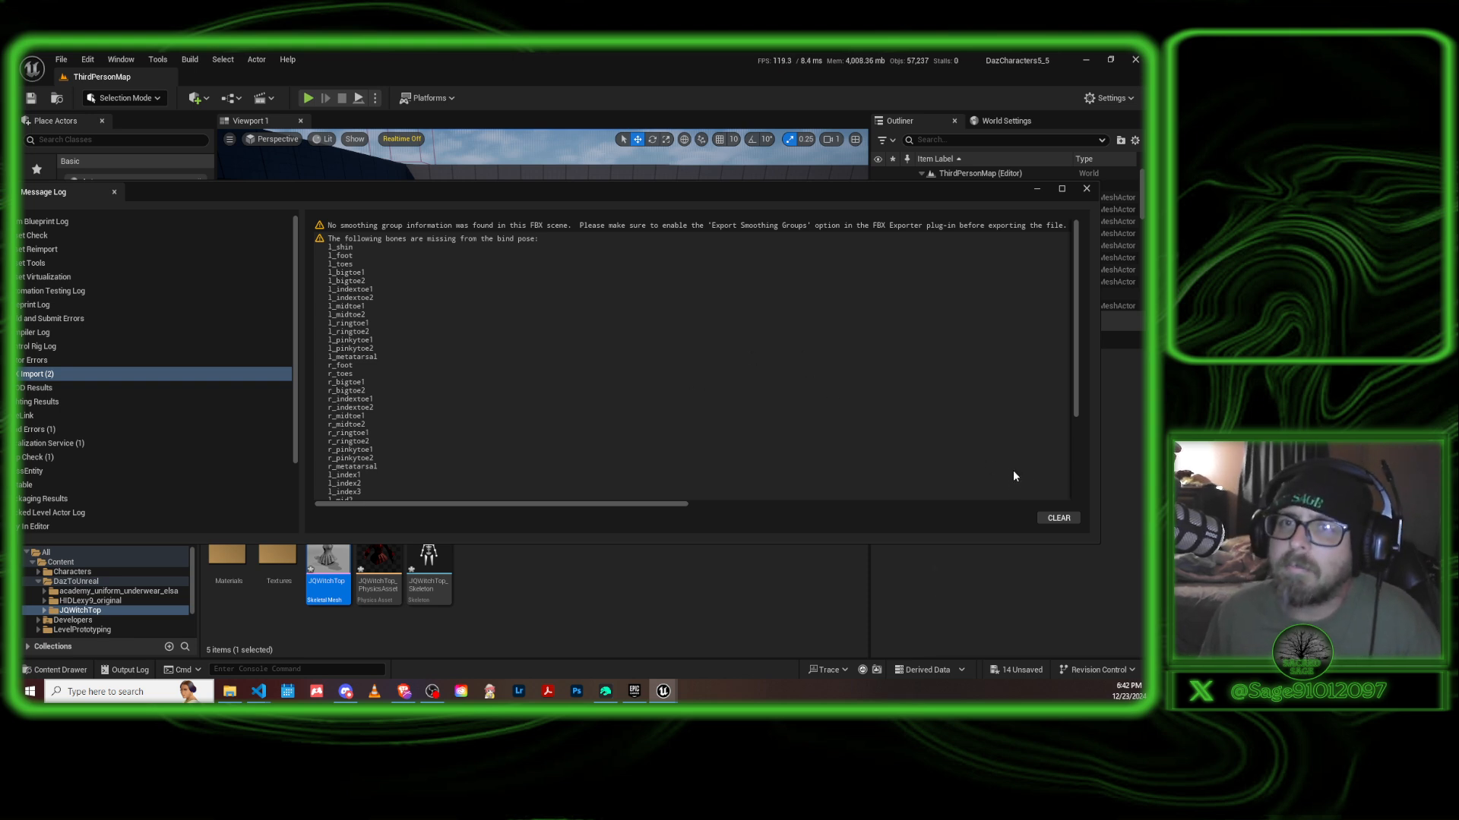
pyautogui.click(1058, 518)
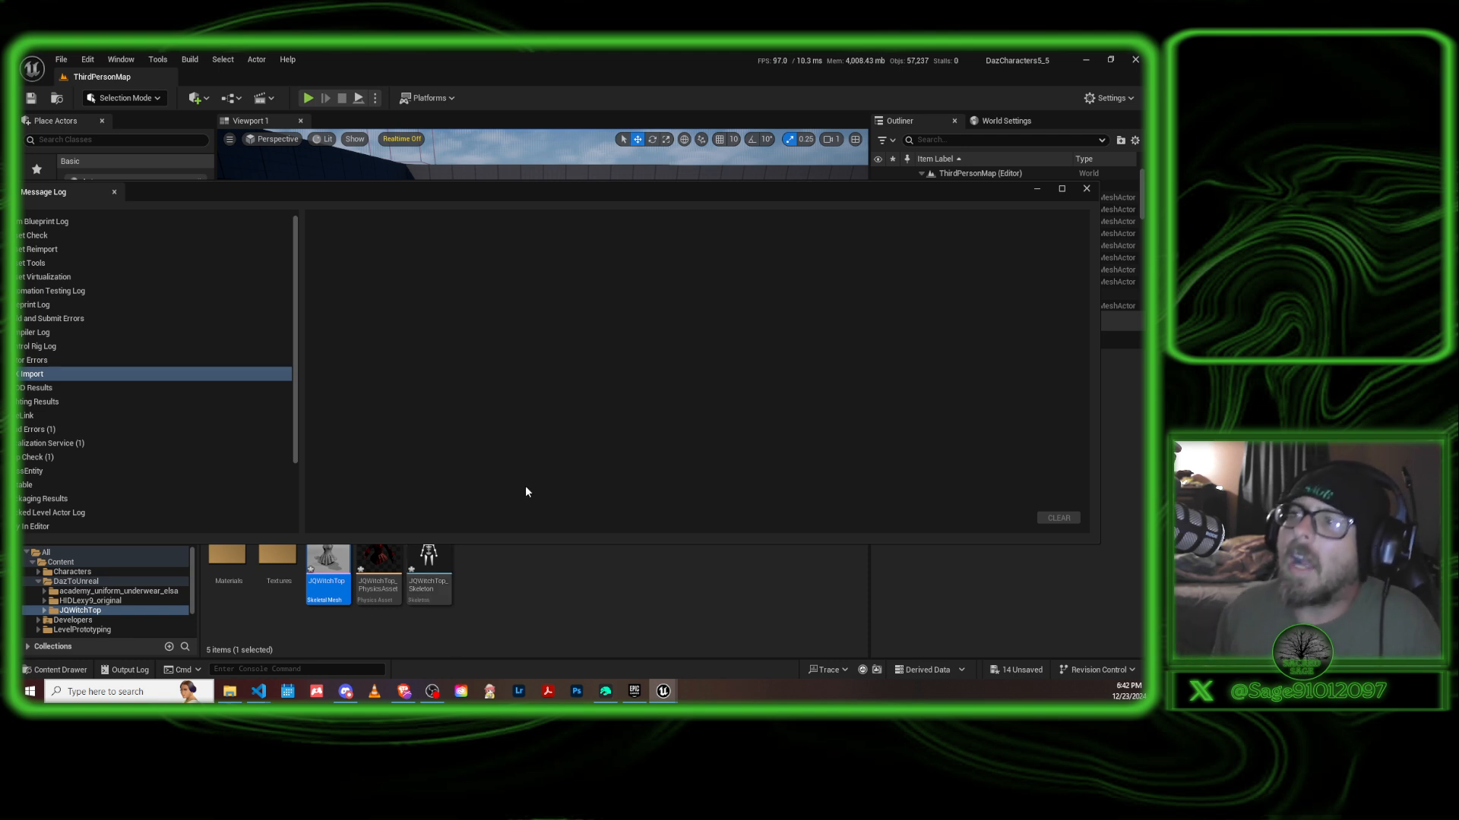
pyautogui.click(1087, 188)
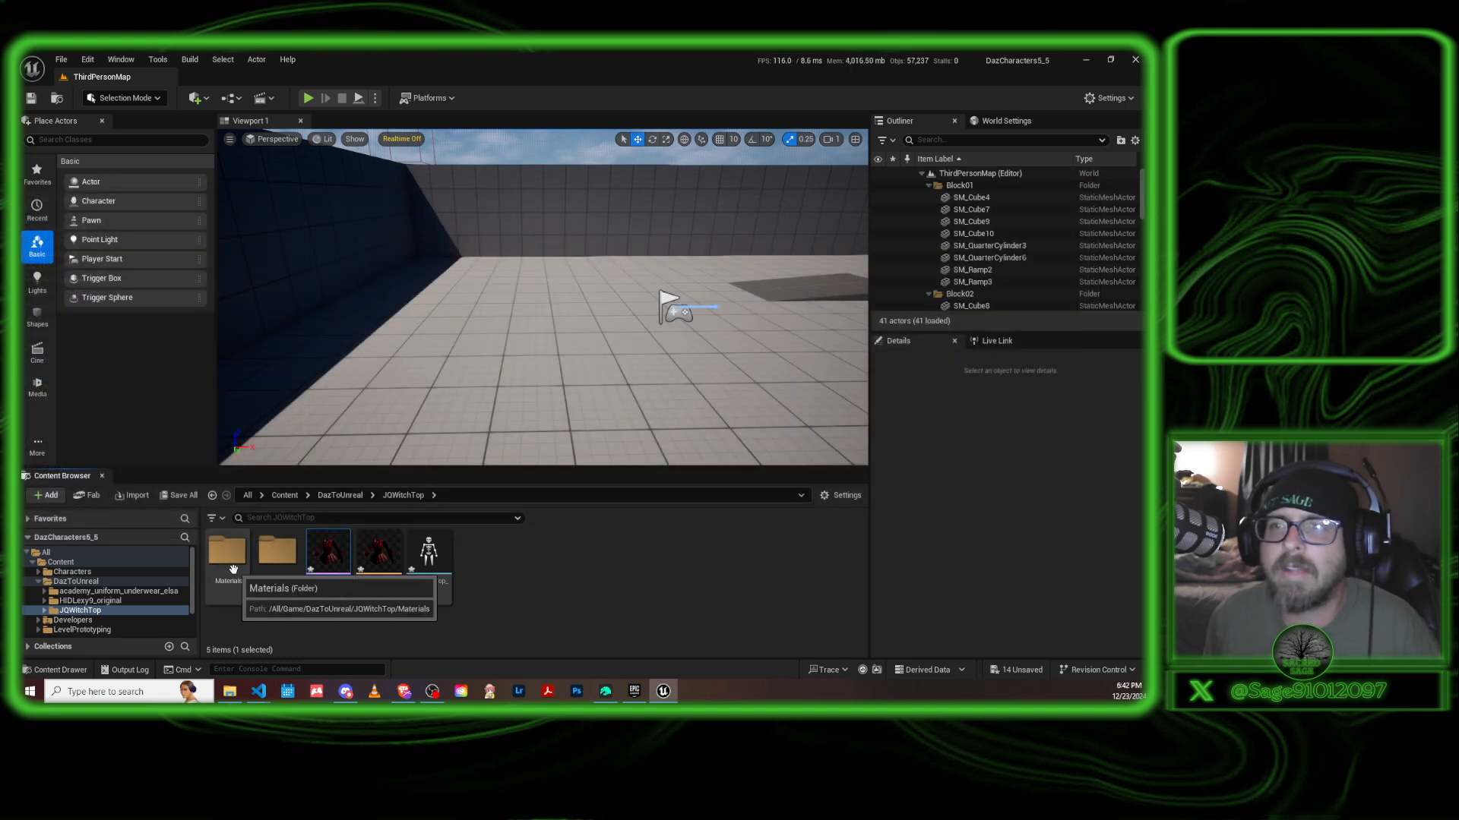
# Open the elsa_mutable customizable object from the HIDLexy9_original folder inside DazToUnreal.
pyautogui.scroll(-2, 111, 604)
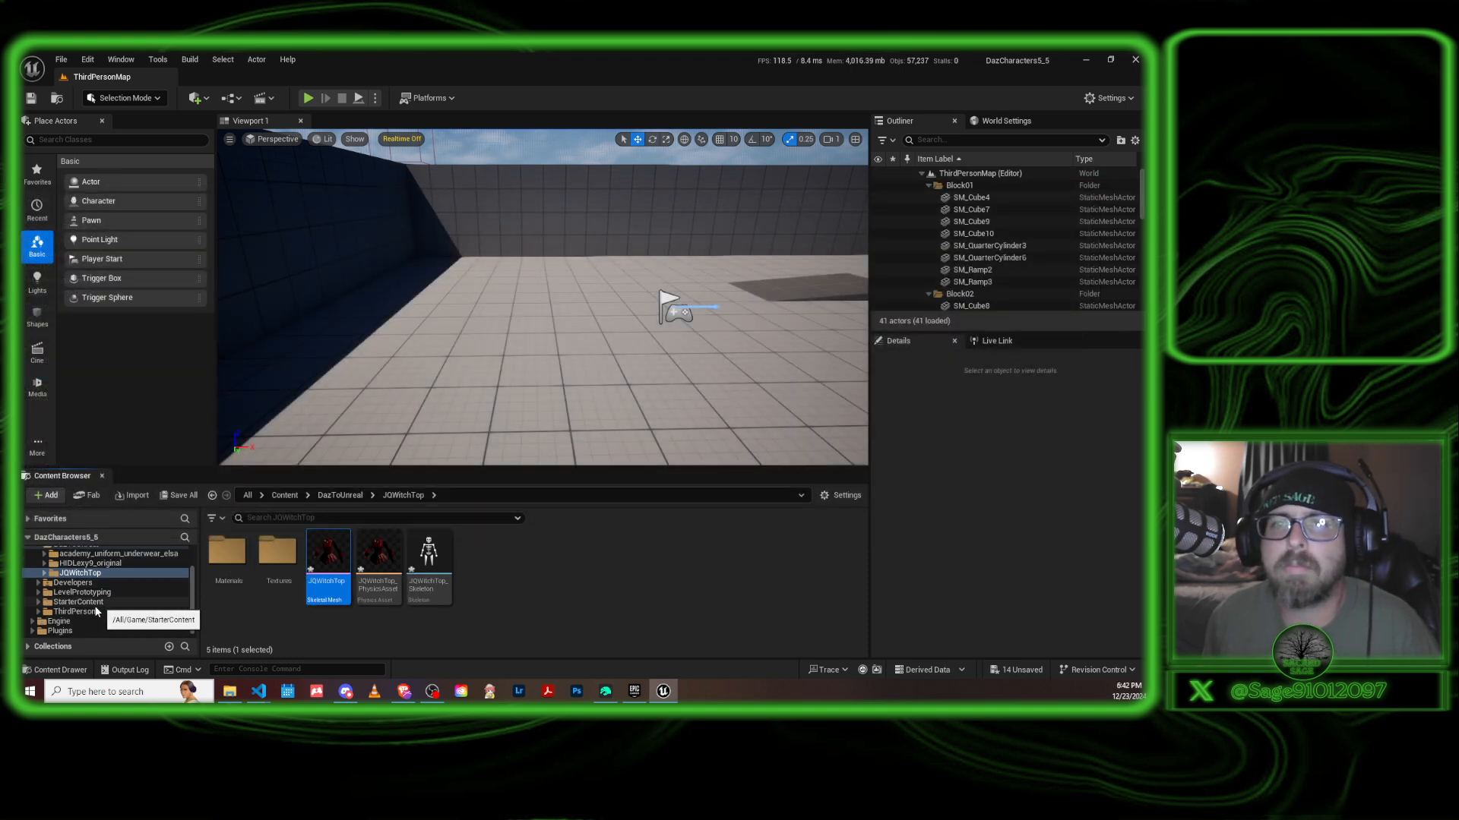
pyautogui.scroll(2, 88, 600)
pyautogui.scroll(2, 89, 601)
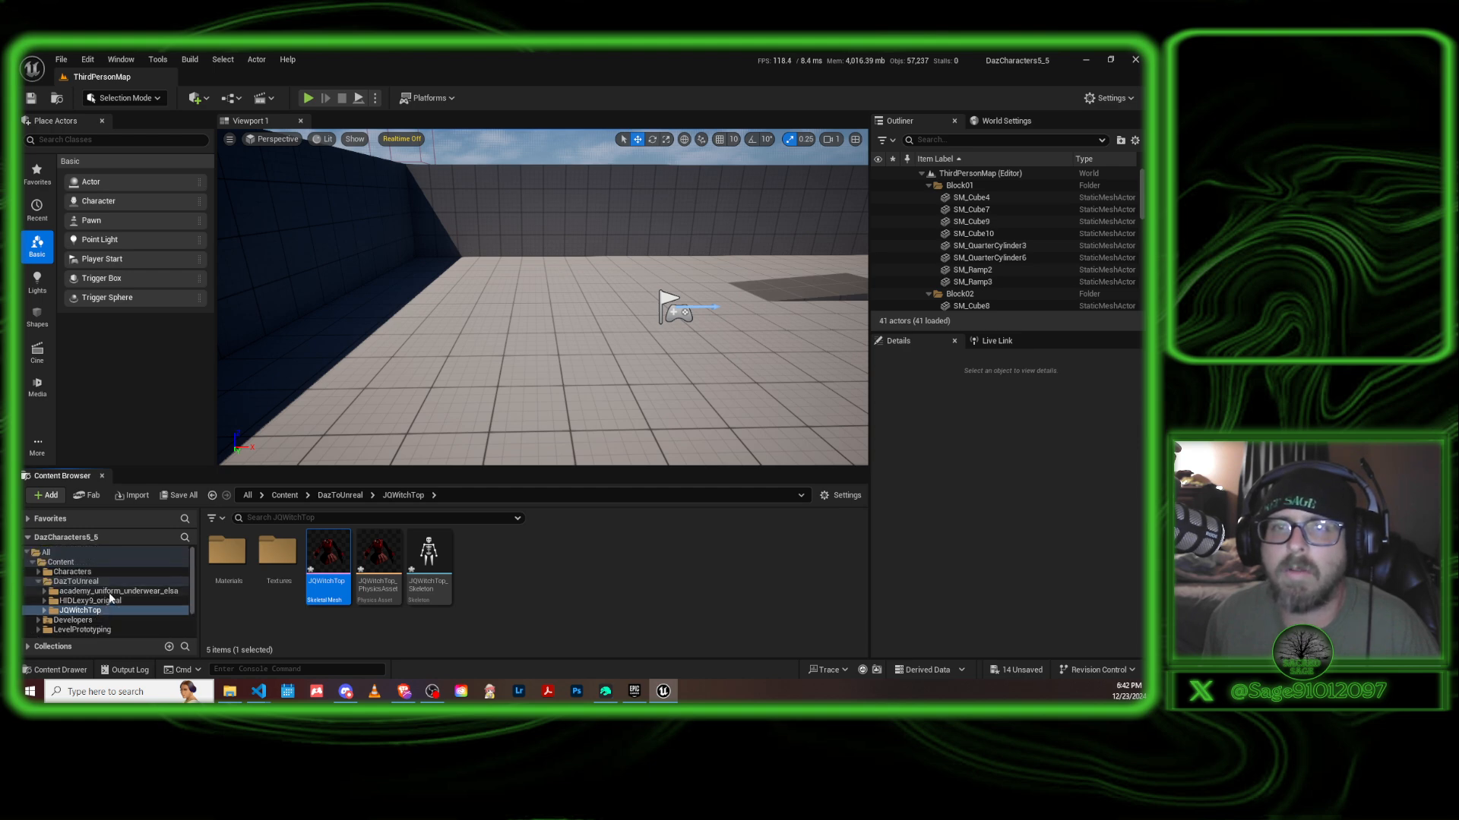
pyautogui.click(111, 592)
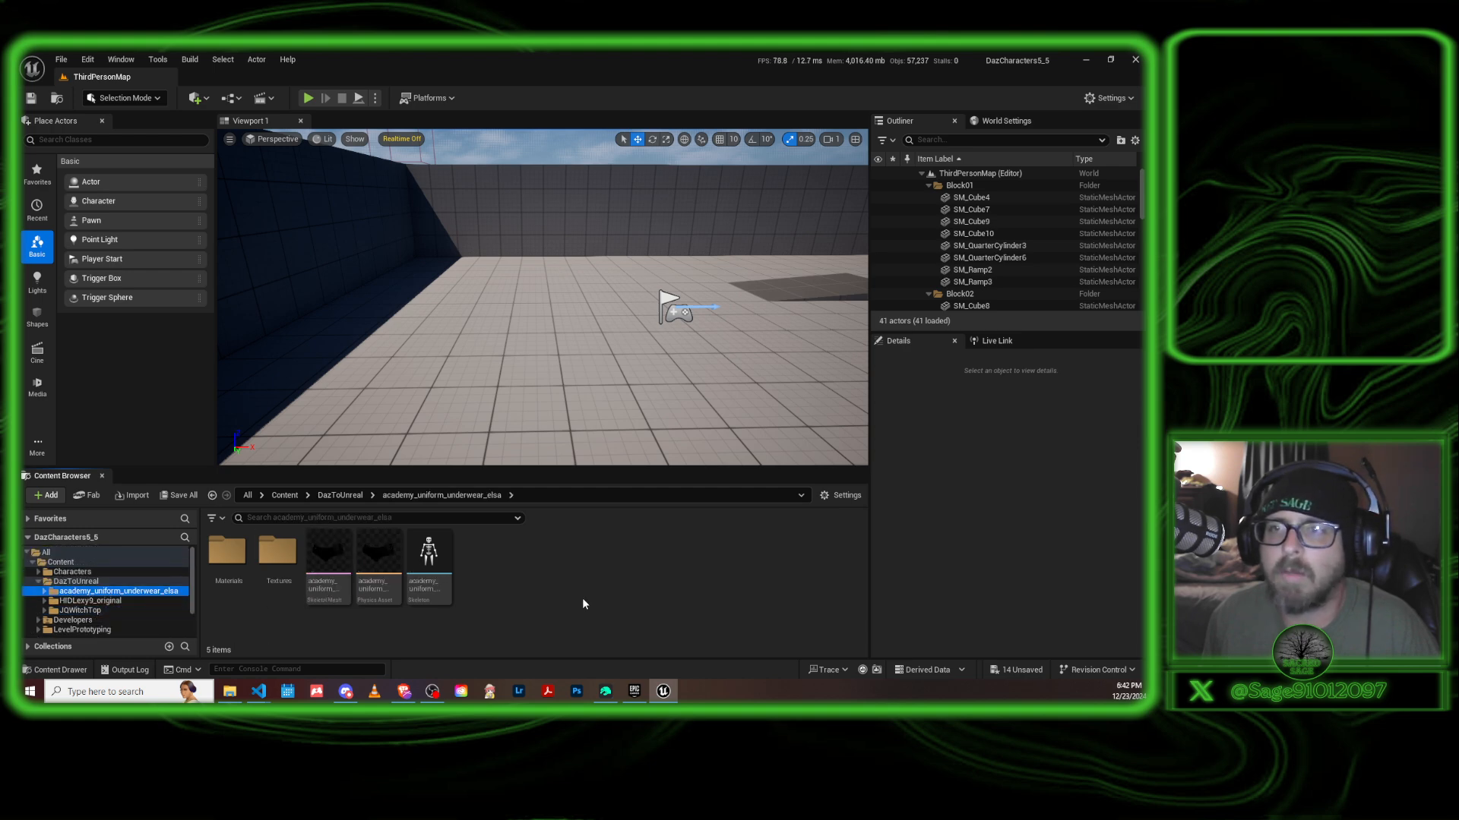
pyautogui.click(110, 603)
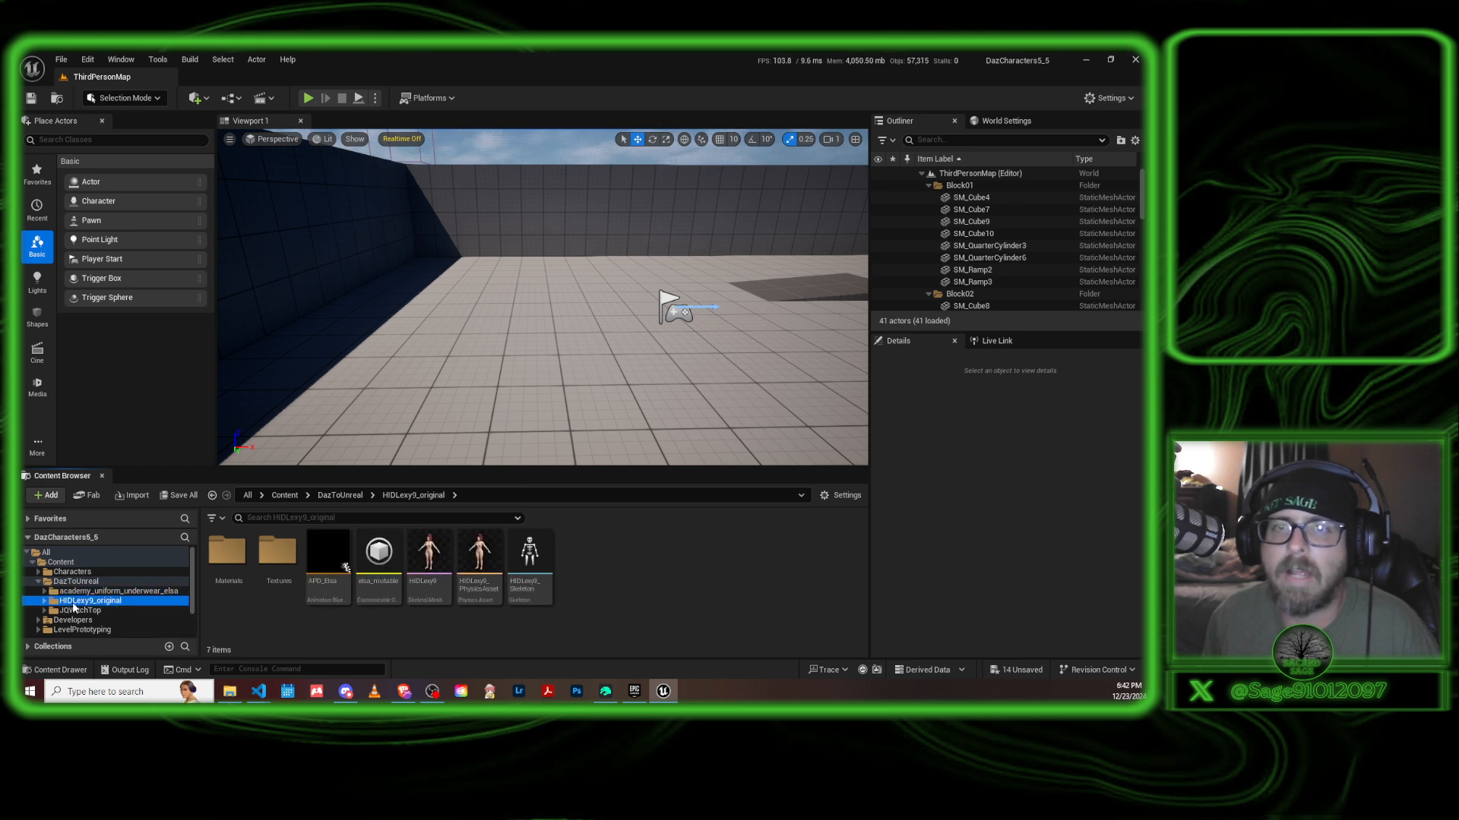
pyautogui.click(378, 553)
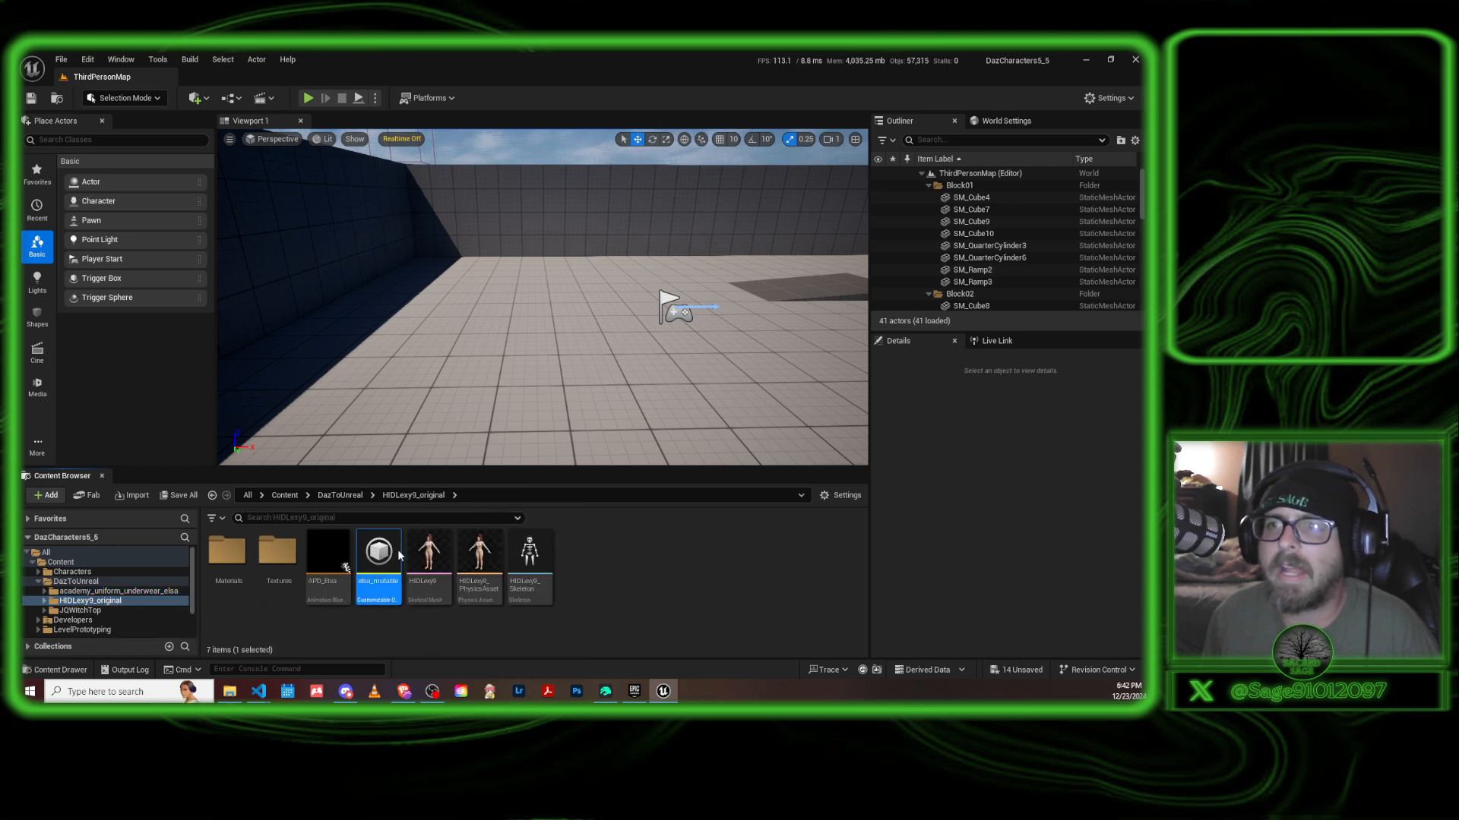
pyautogui.doubleClick(395, 551)
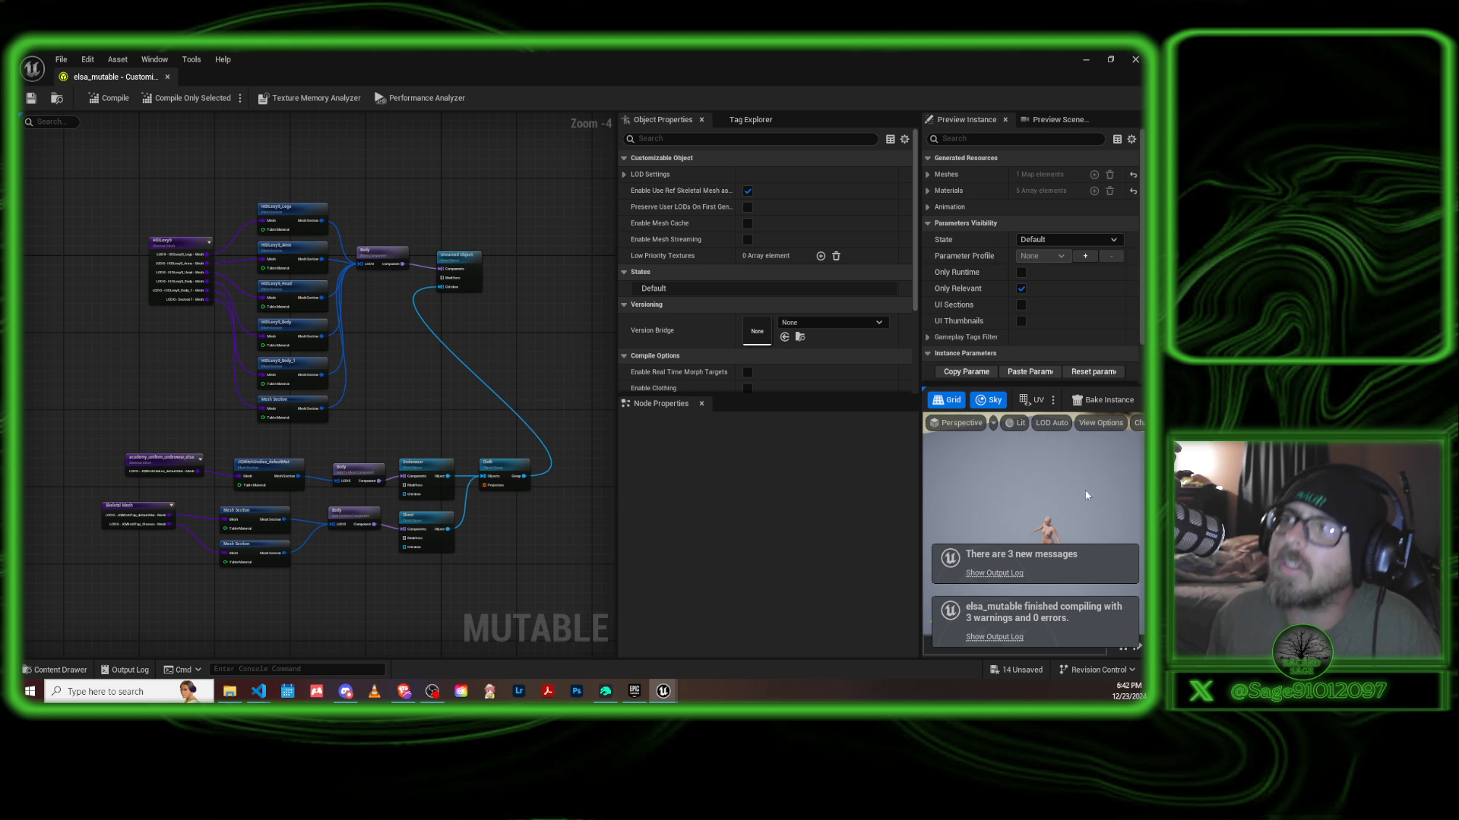
# Enable the Underwear parameter in the preview instance and look at the character's preview up close.
pyautogui.scroll(-2, 1022, 323)
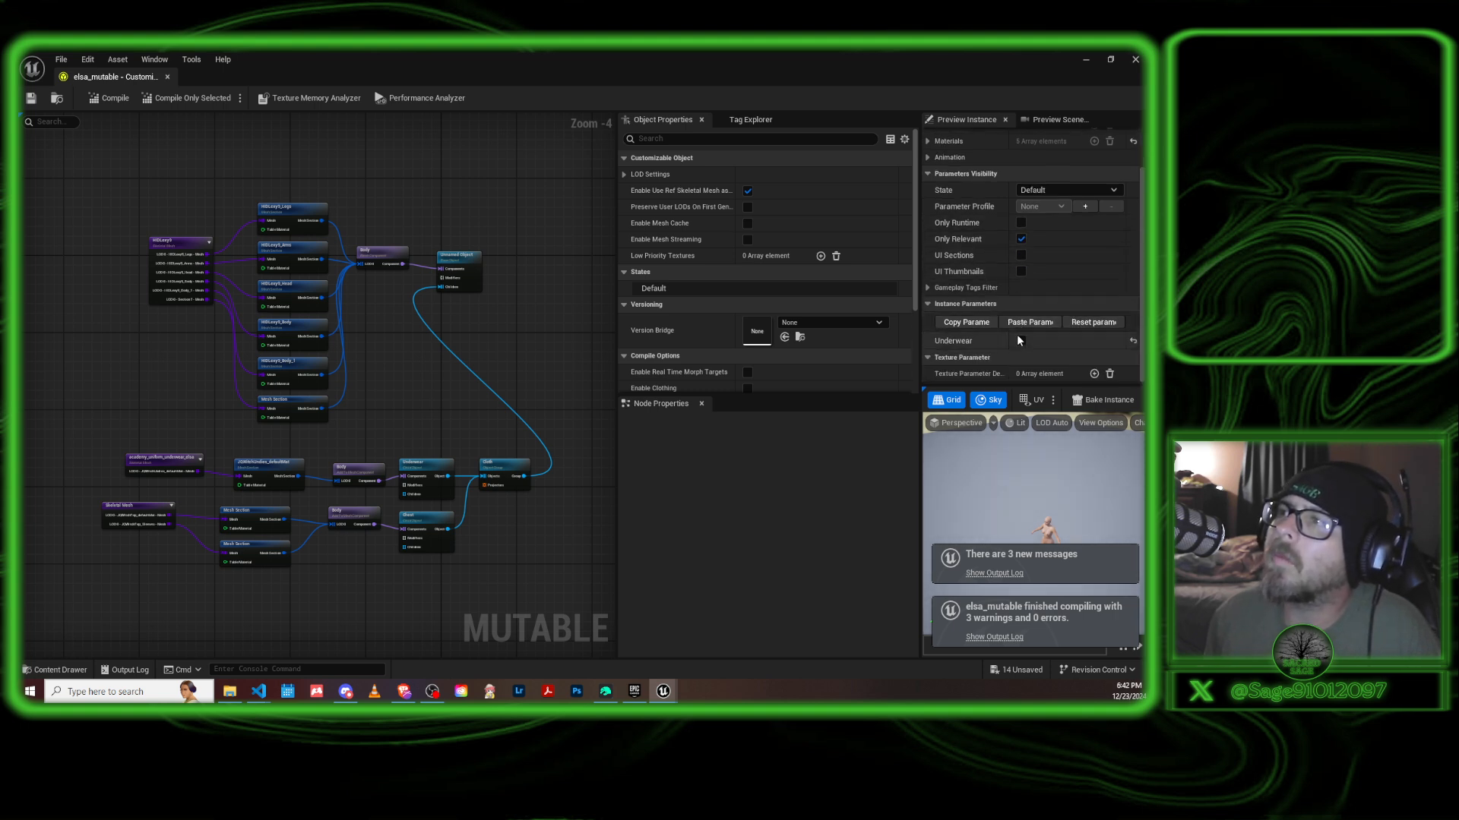
pyautogui.click(1021, 340)
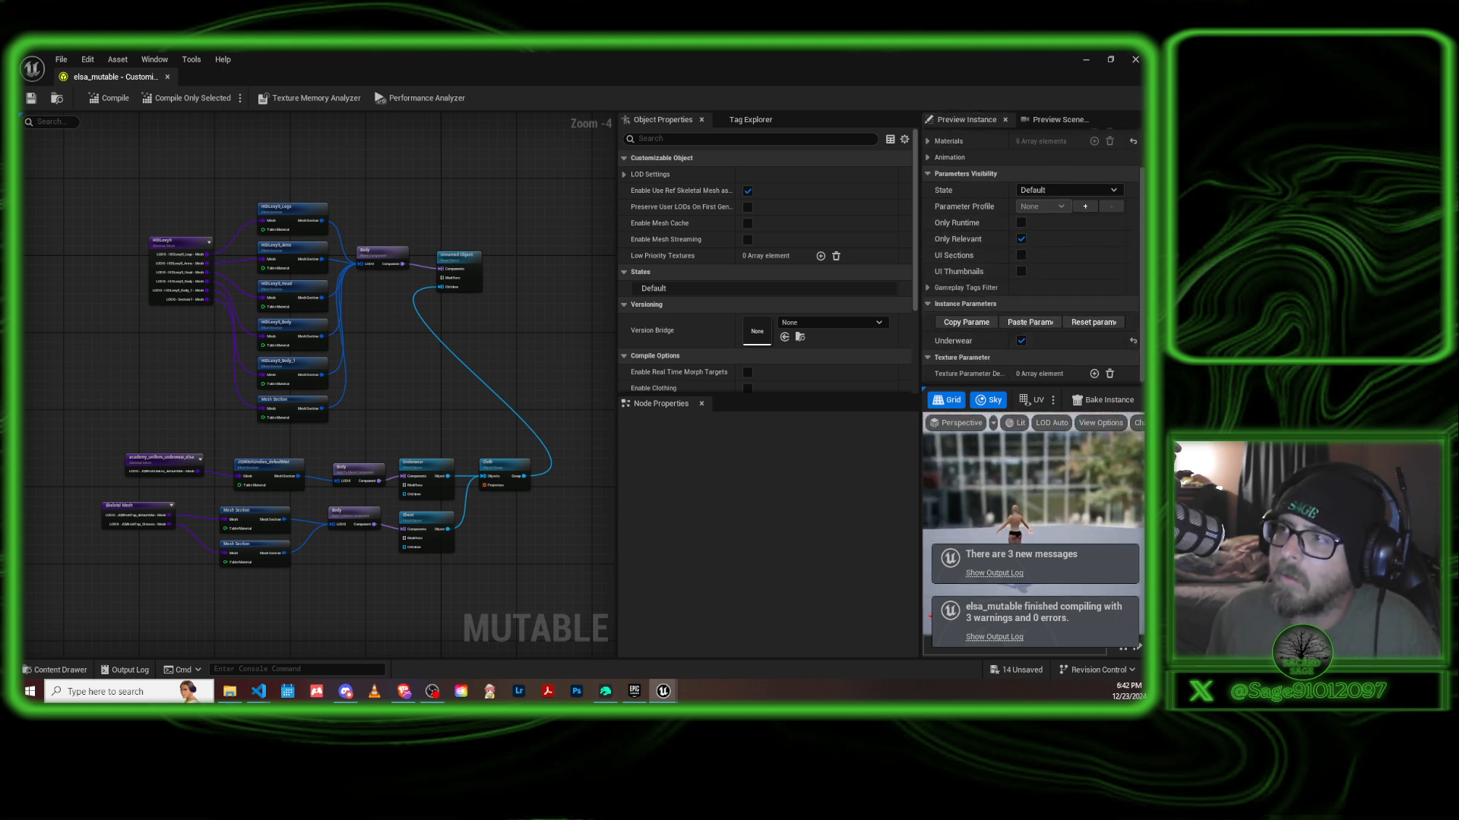
pyautogui.scroll(8, 1032, 516)
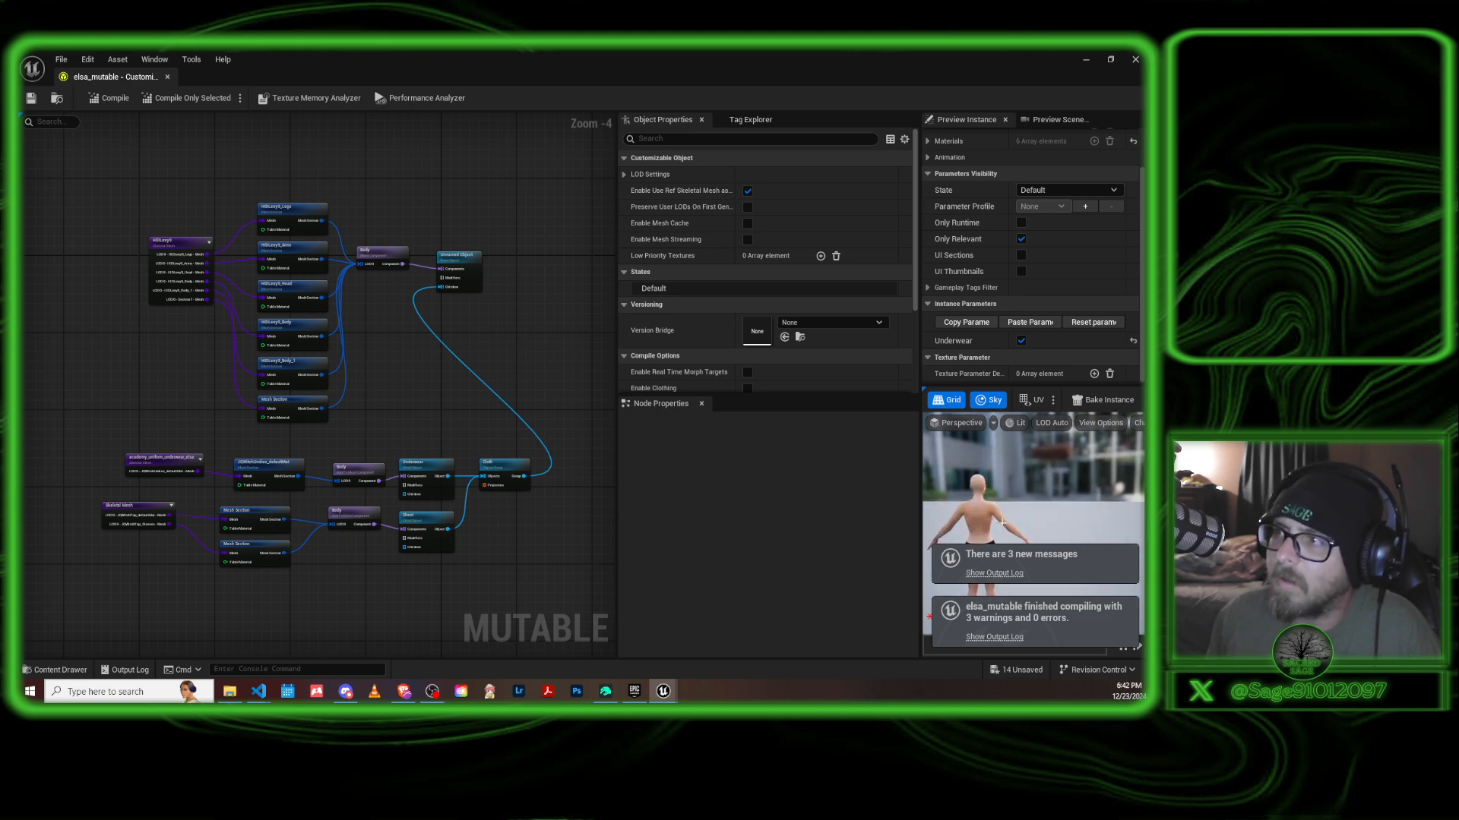
# Delete the old shirt node chain below the underwear nodes, from its Skeletal Mesh node through to its child object node.
pyautogui.moveTo(1028, 515); pyautogui.dragTo(1071, 520)
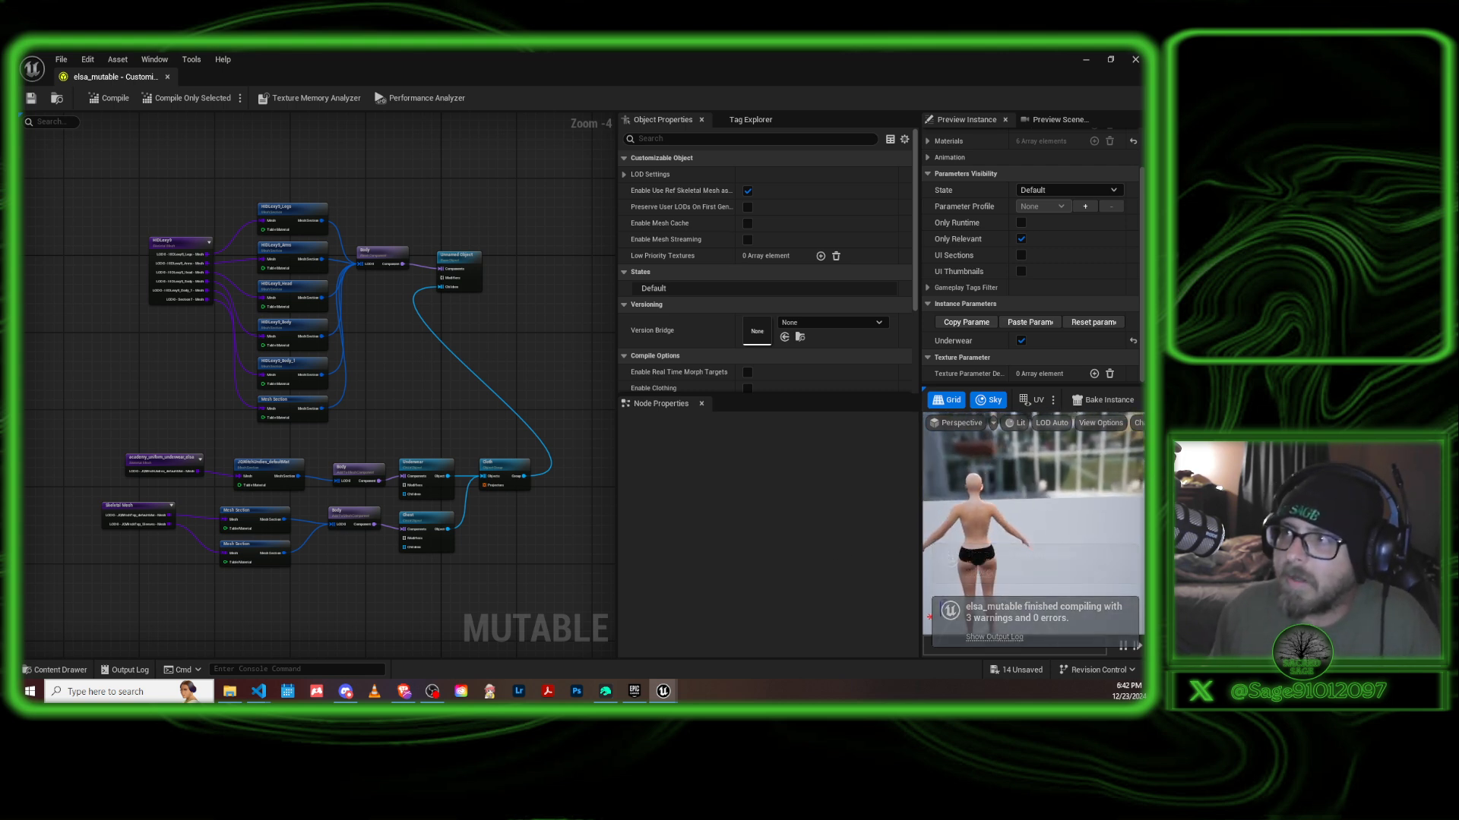
pyautogui.moveTo(960, 494); pyautogui.dragTo(1010, 466, button='middle')
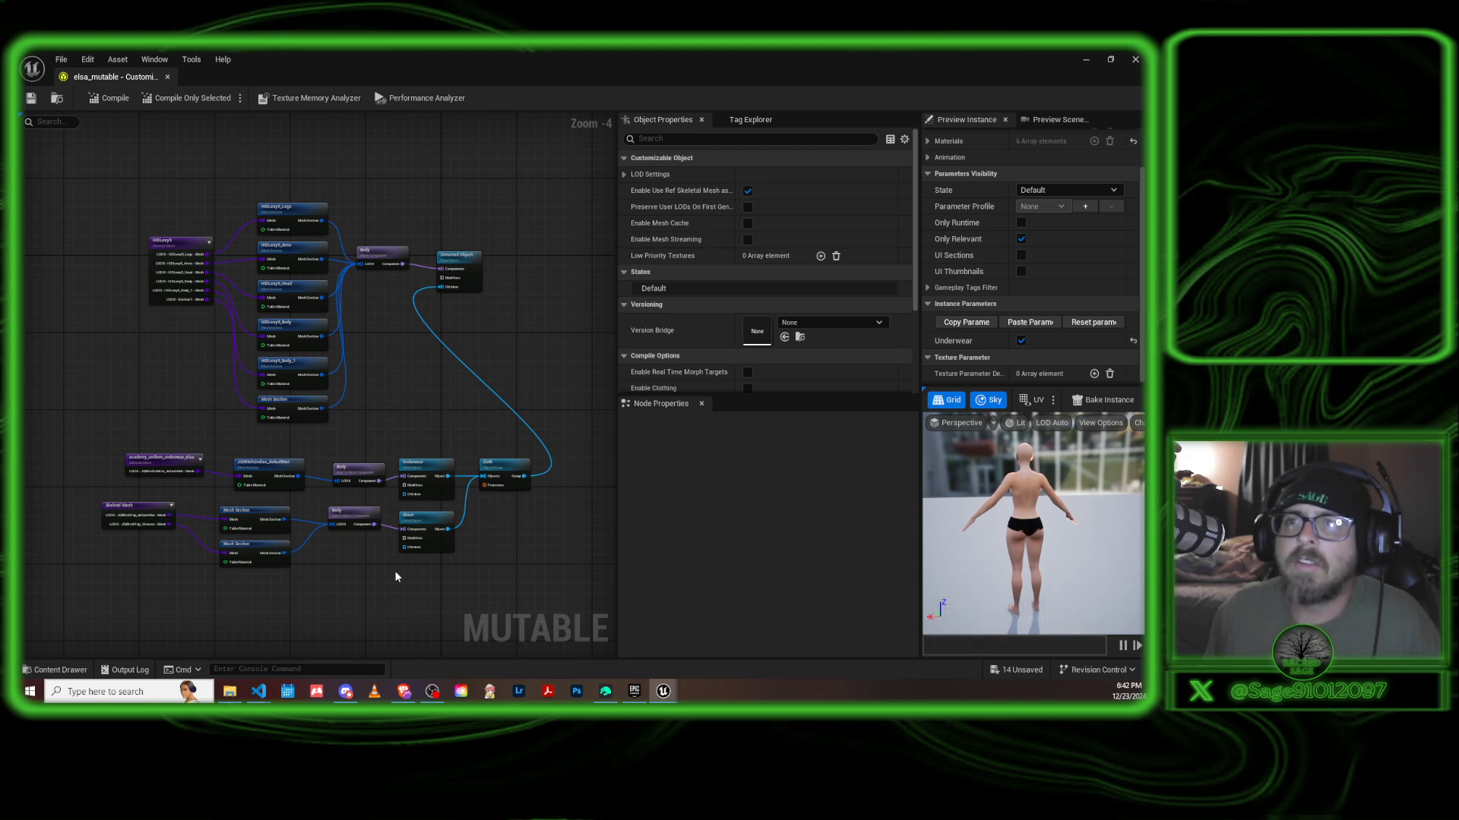
pyautogui.moveTo(497, 574); pyautogui.dragTo(534, 468, button='right')
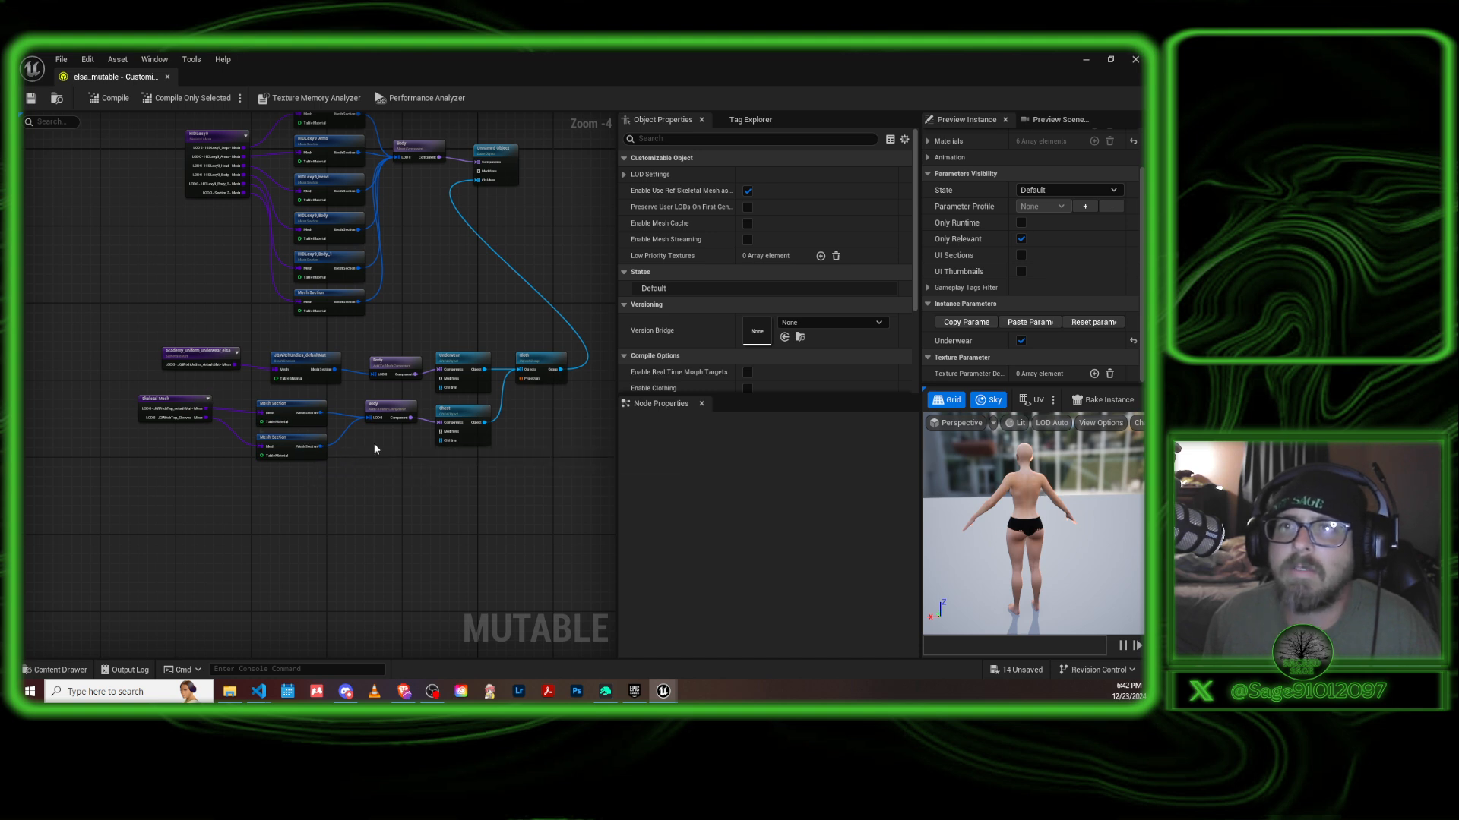
pyautogui.moveTo(426, 475); pyautogui.dragTo(412, 551, button='right')
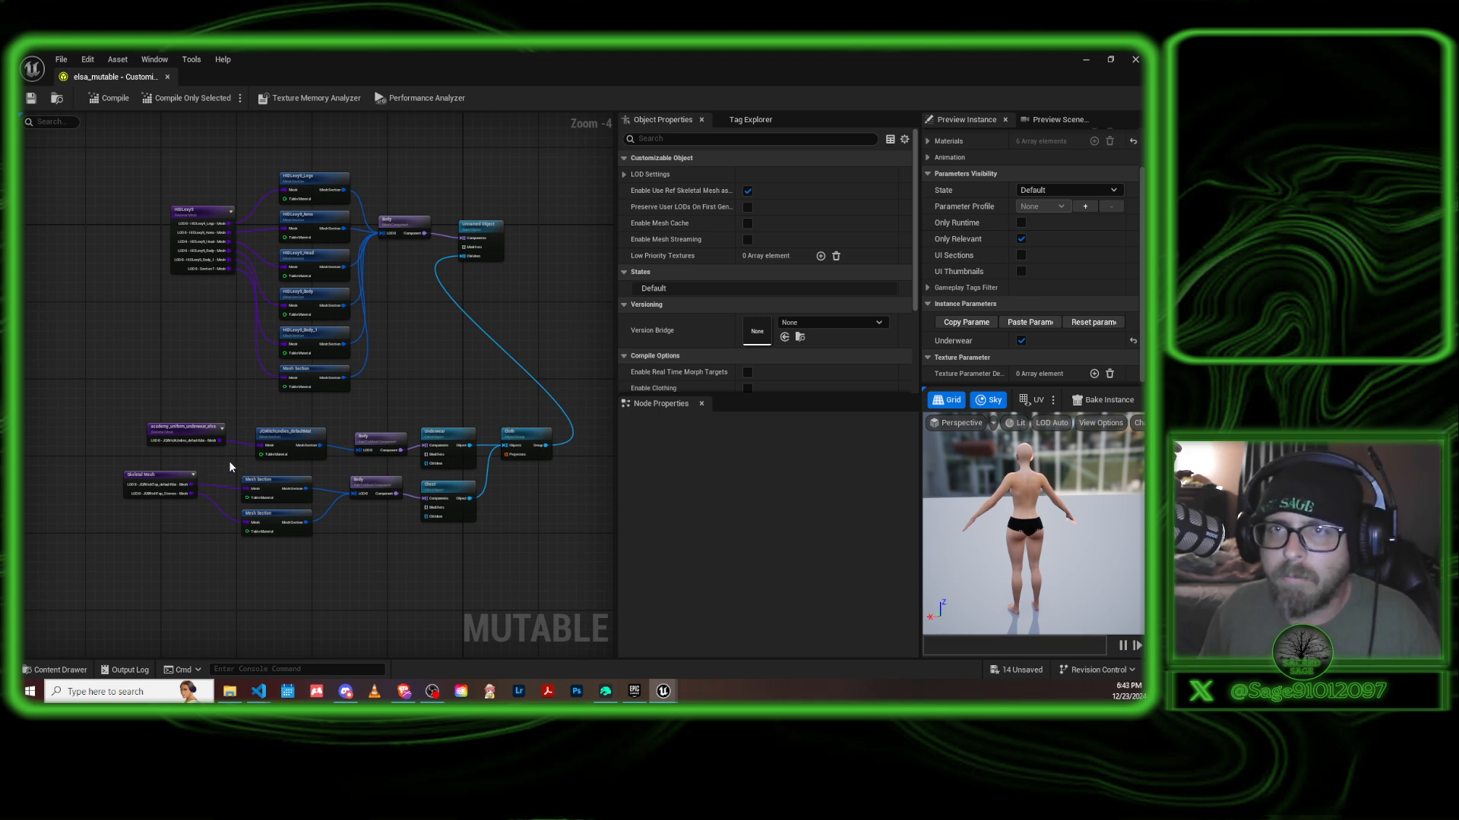
pyautogui.moveTo(104, 474); pyautogui.dragTo(144, 555)
pyautogui.moveTo(113, 486); pyautogui.dragTo(504, 570)
pyautogui.press('Delete')
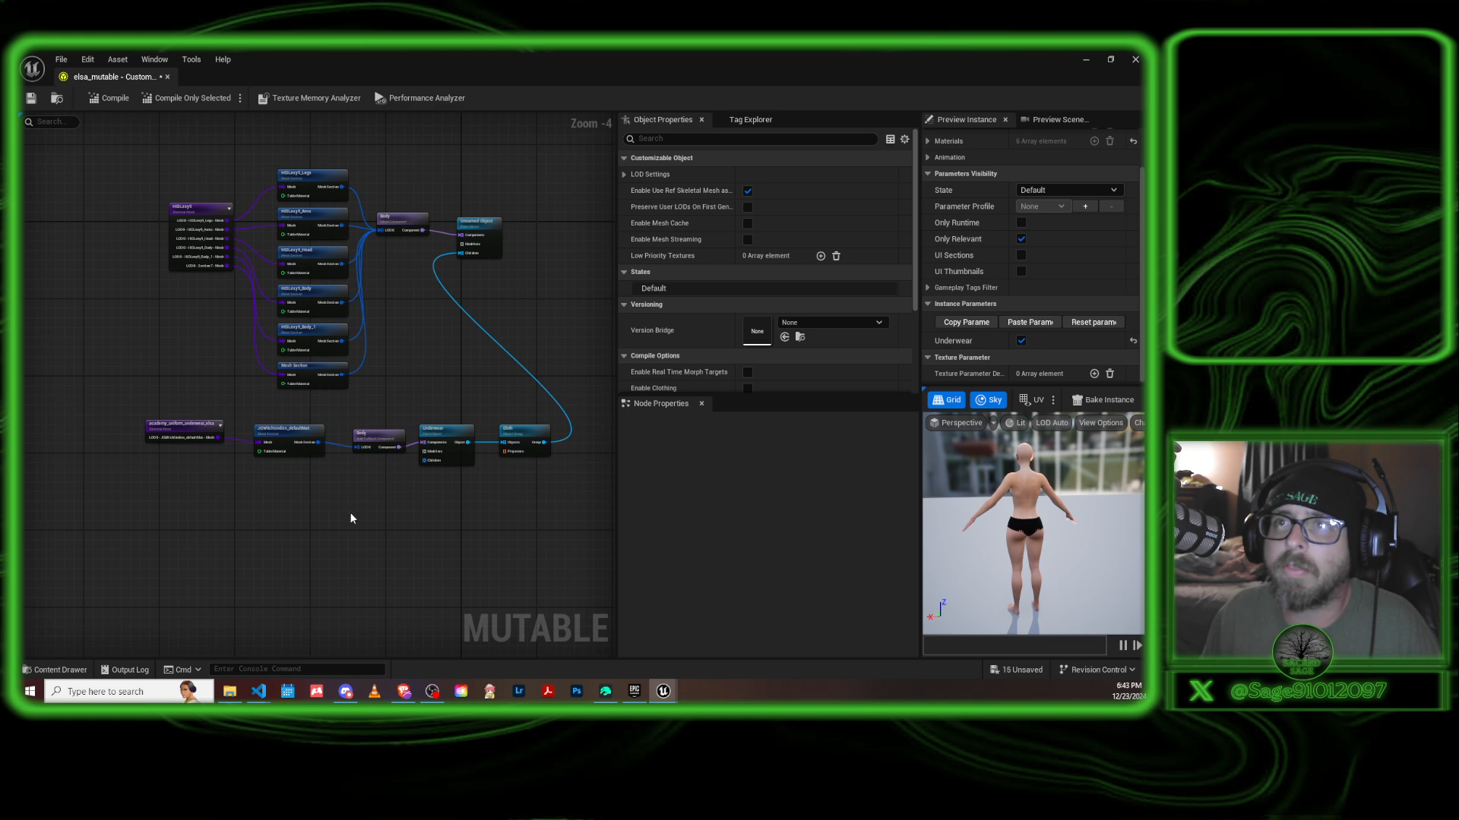
# Add a Skeletal Mesh node to the graph and place it beneath the academy_uniform_underwear_elsa node.
pyautogui.moveTo(352, 515); pyautogui.dragTo(472, 488, button='right')
pyautogui.scroll(4, 357, 482)
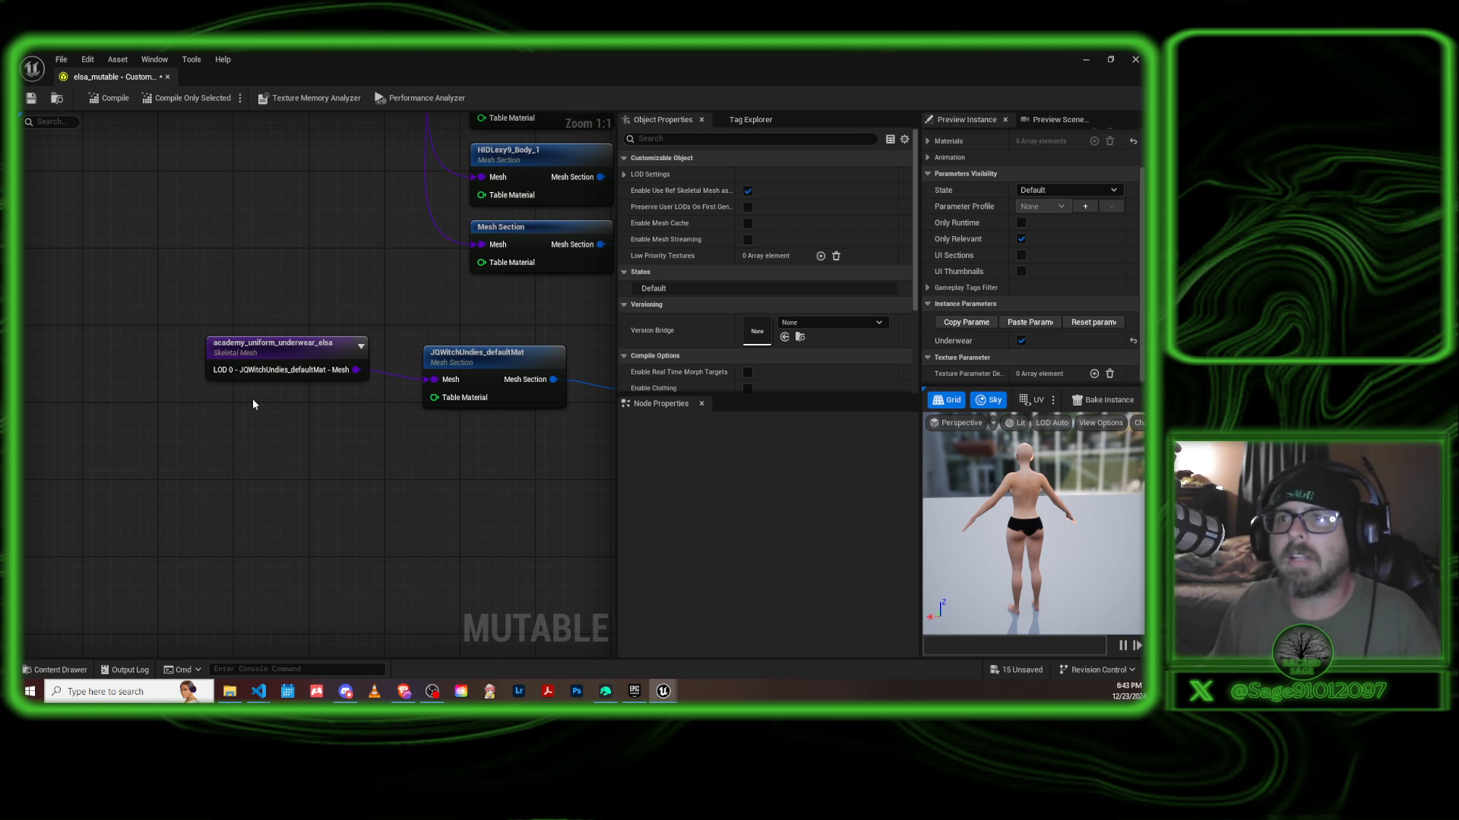
pyautogui.rightClick(232, 458)
pyautogui.write('s')
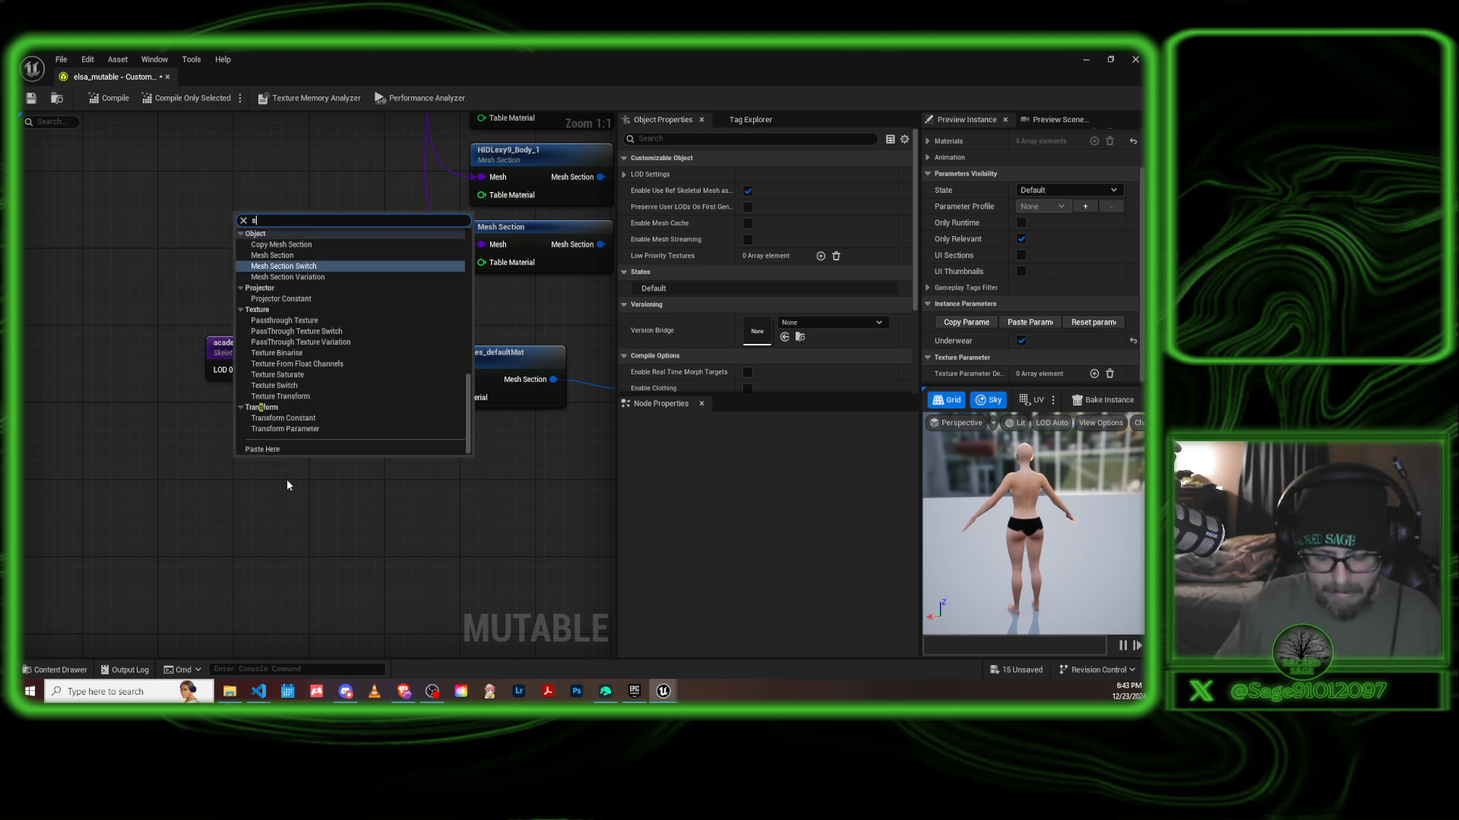
pyautogui.write('kel')
pyautogui.click(313, 244)
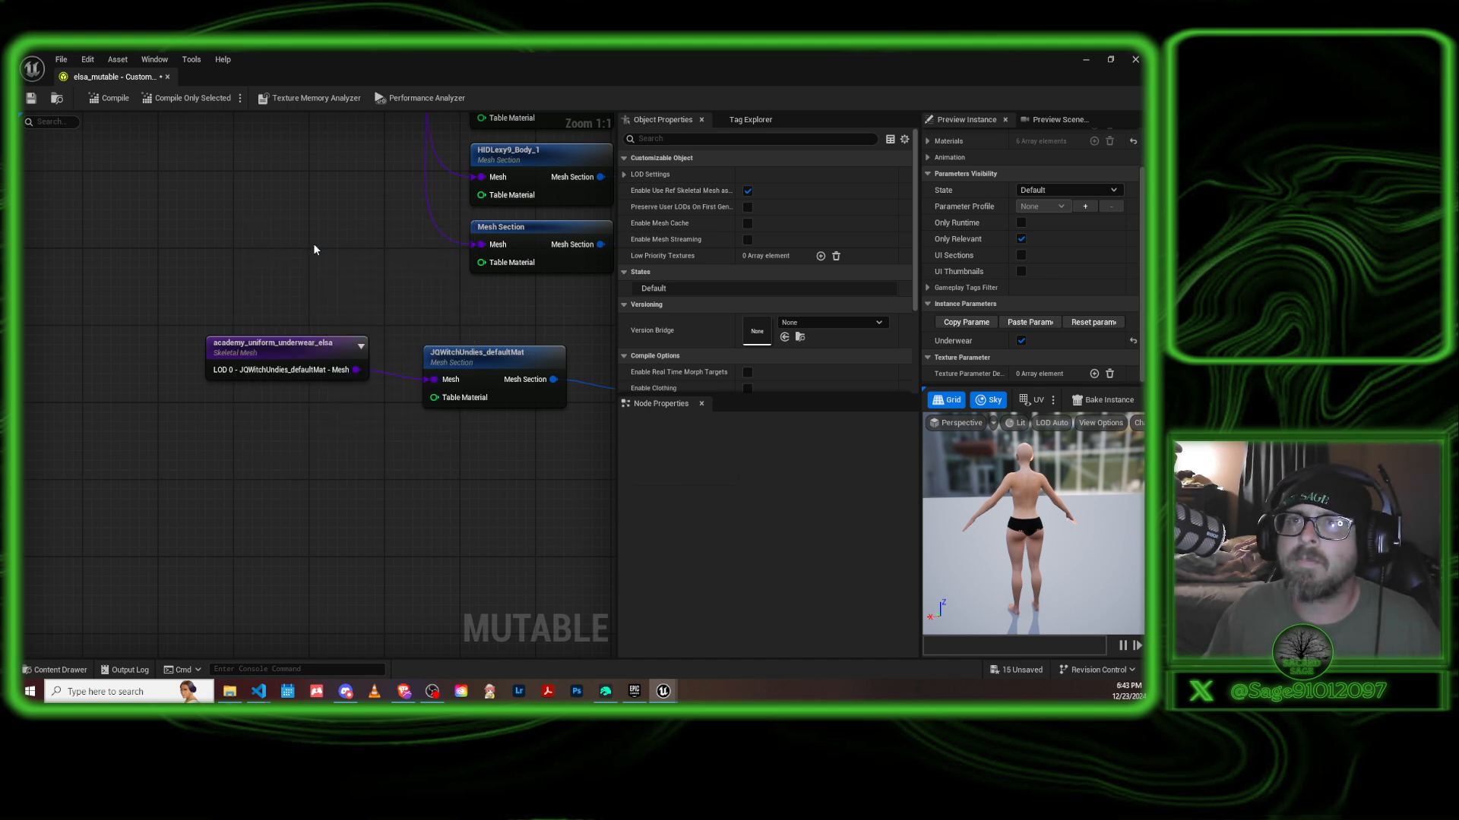
pyautogui.moveTo(506, 490); pyautogui.dragTo(471, 436, button='right')
pyautogui.moveTo(298, 418); pyautogui.dragTo(272, 411)
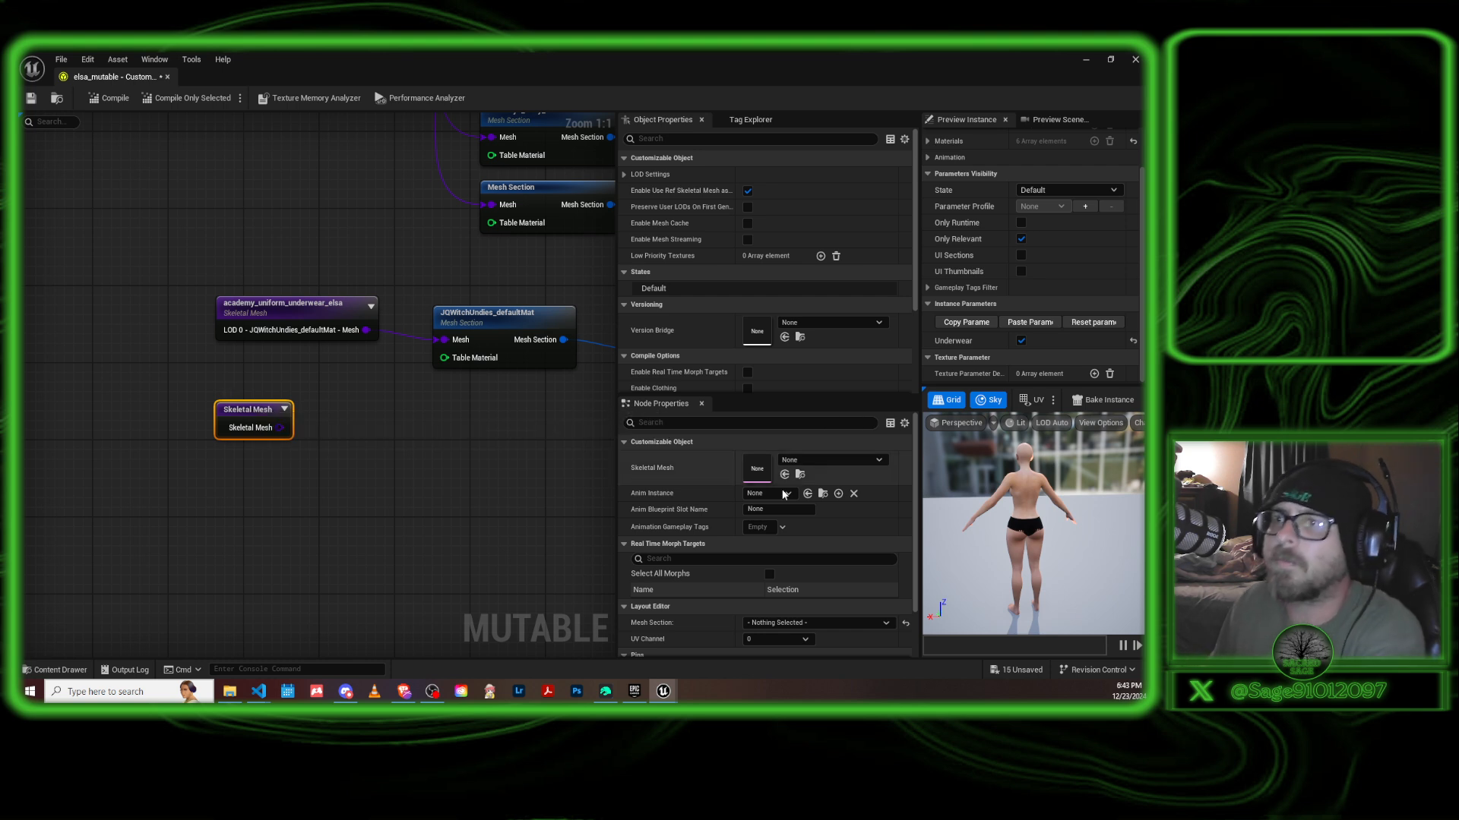
# Assign the JQWitchTop skeletal mesh to the new node and shift the node slightly away from the mesh sections.
pyautogui.click(879, 461)
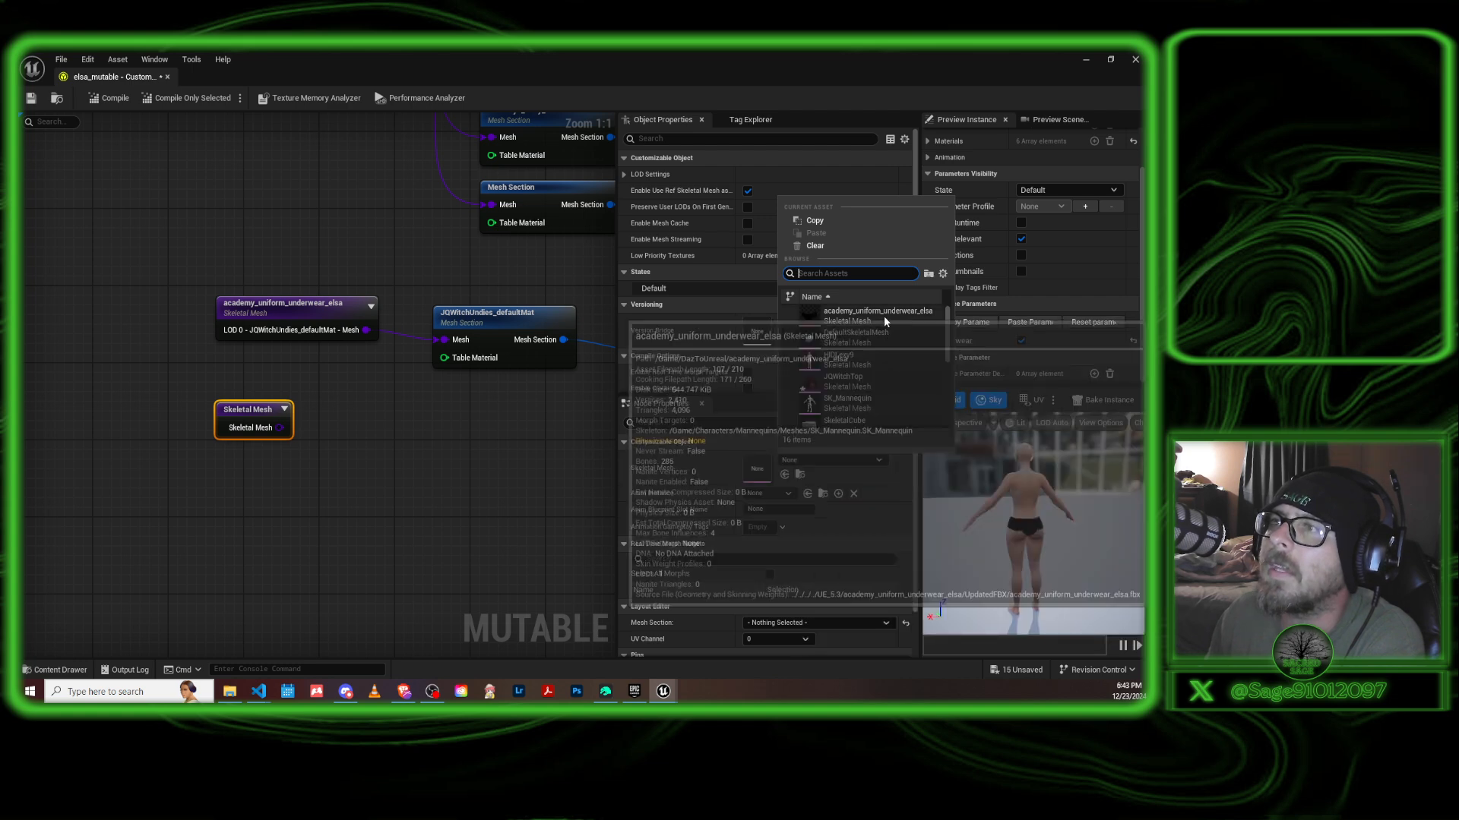
pyautogui.click(849, 378)
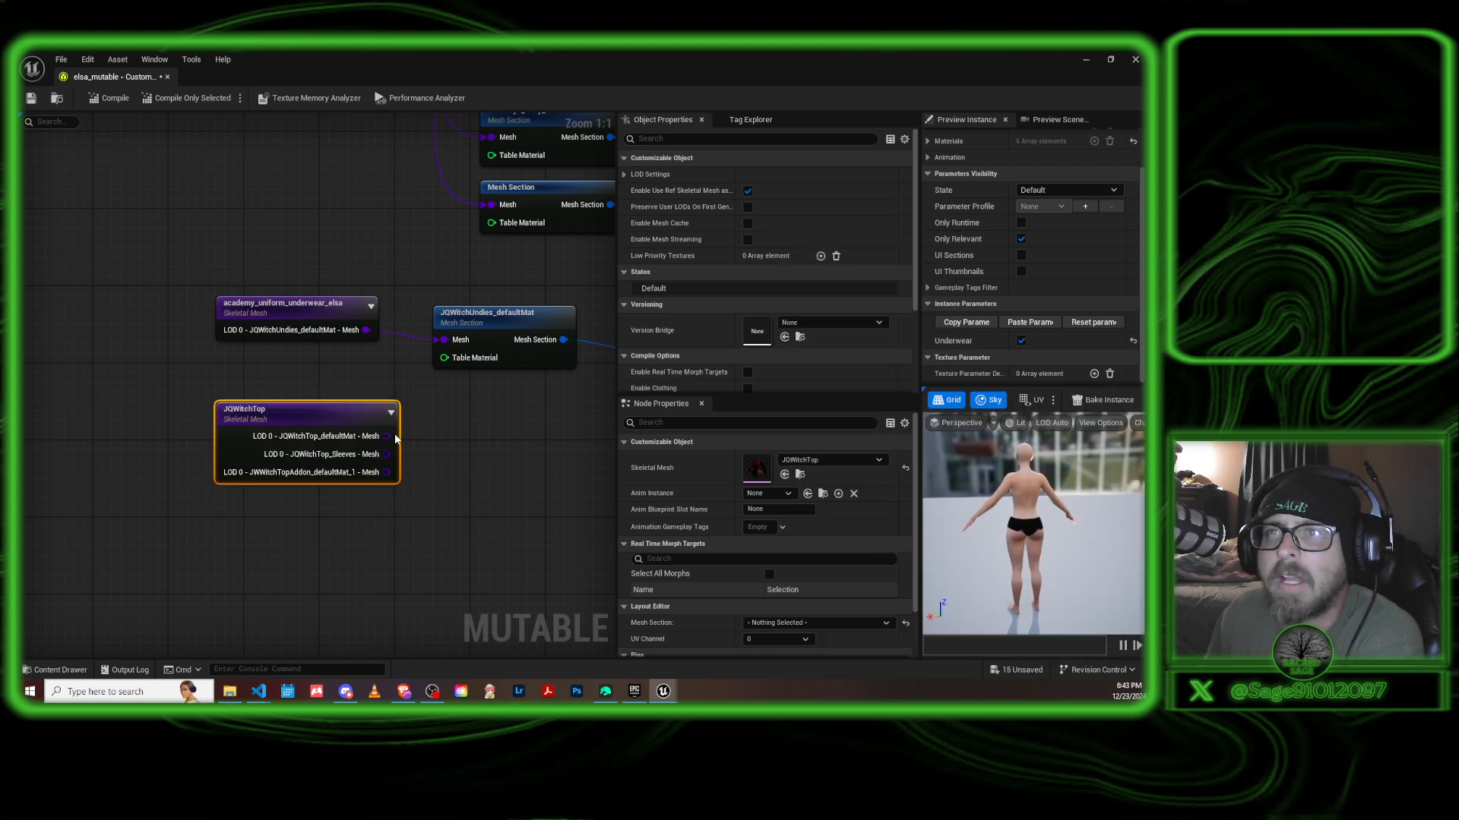
pyautogui.moveTo(337, 411); pyautogui.dragTo(304, 407)
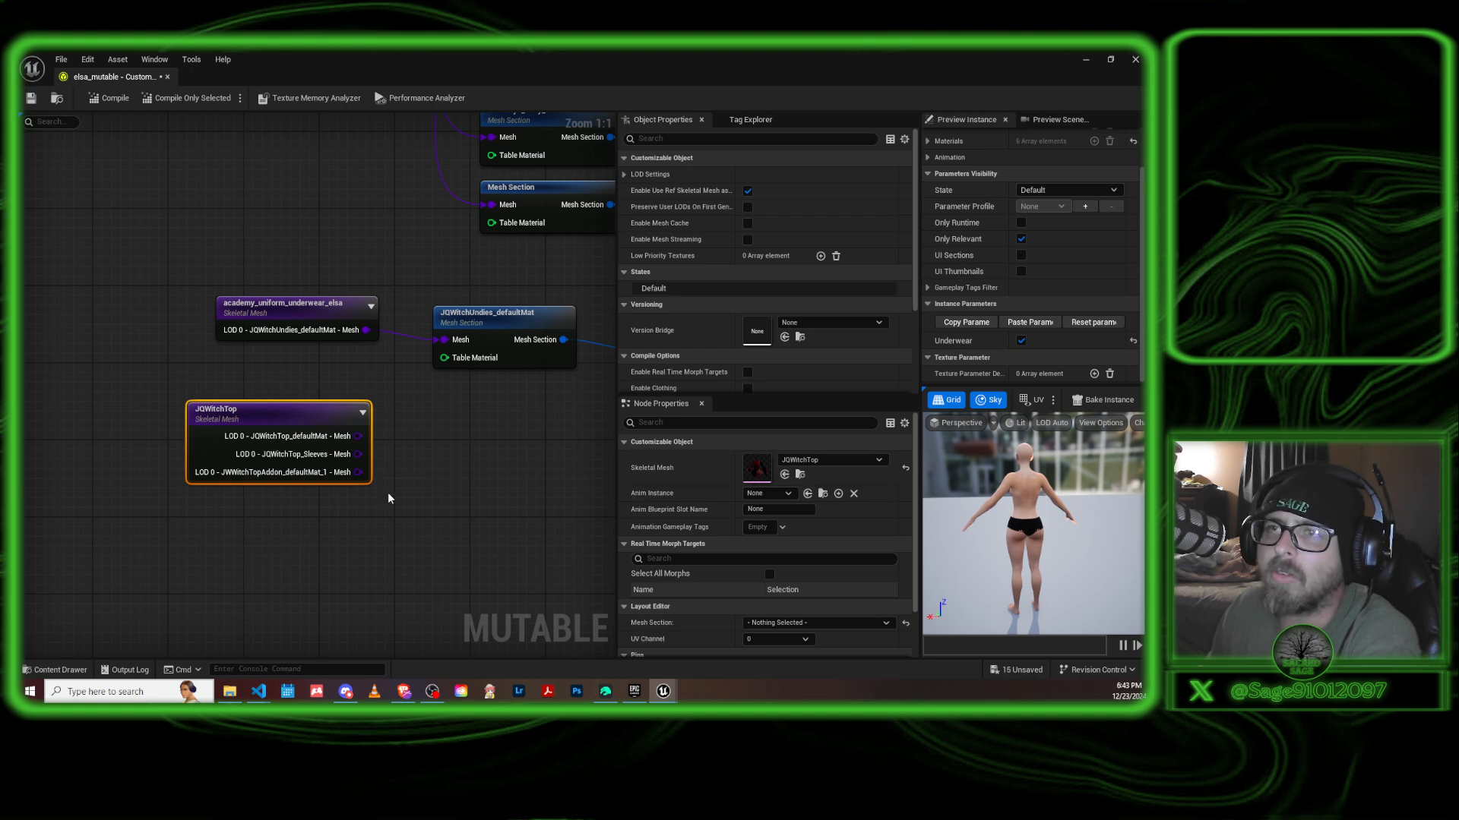
# Hide the LOD 0 JWWitchTopAddon_defaultMat_1 mesh pin on the JQWitchTop node.
pyautogui.click(624, 442)
pyautogui.click(624, 459)
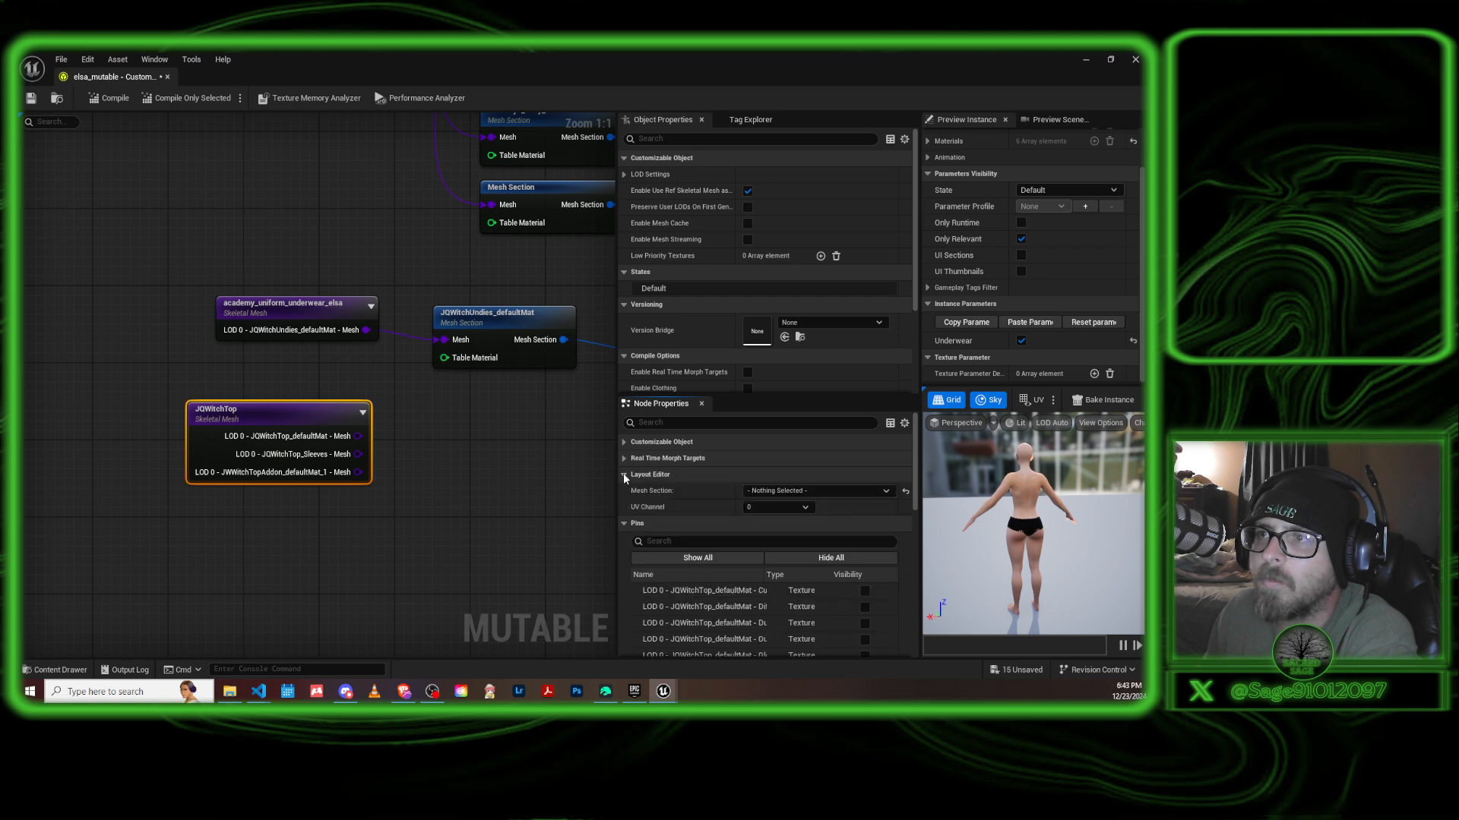
pyautogui.click(623, 475)
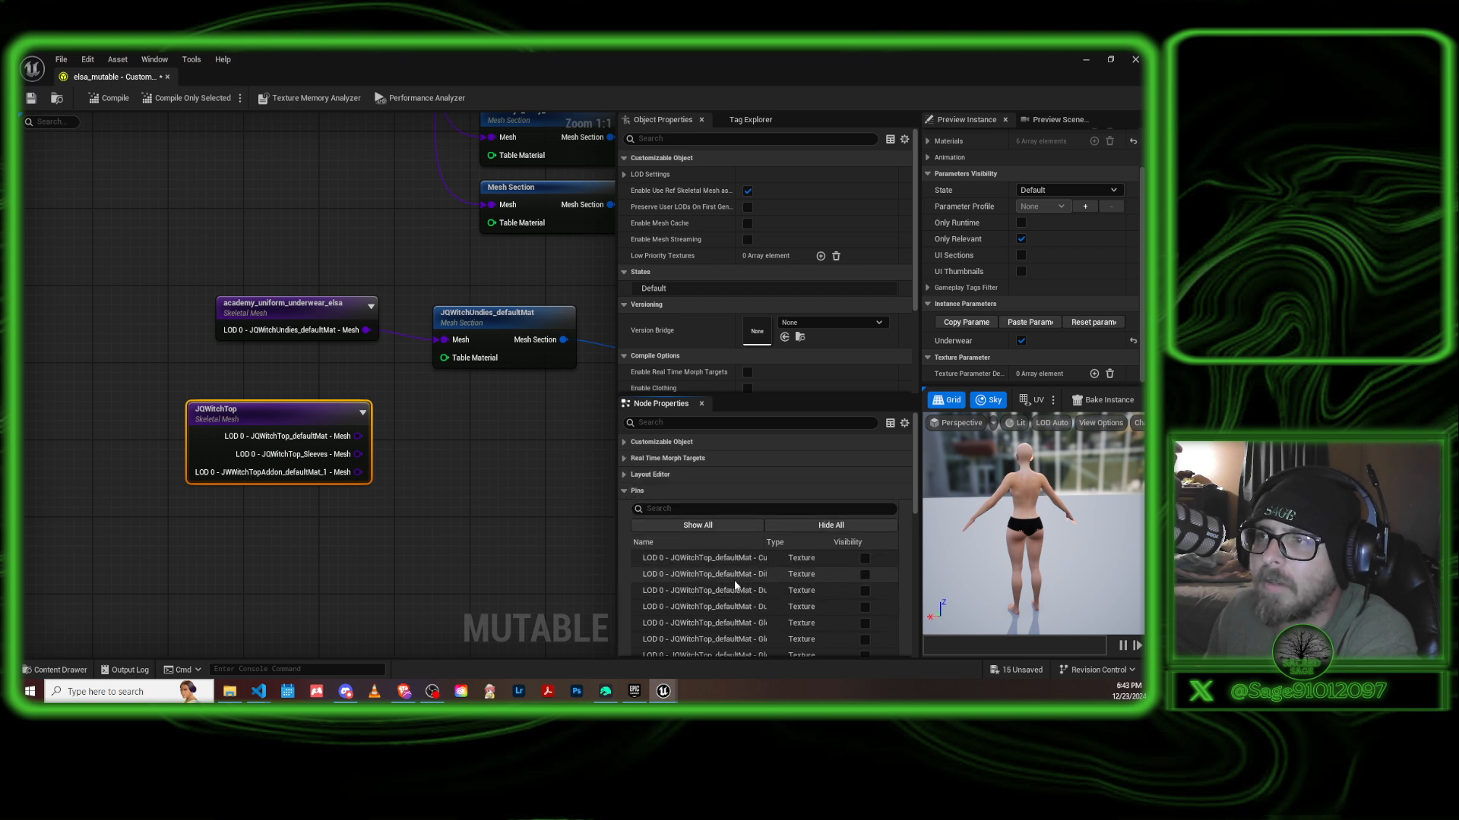
pyautogui.scroll(-1, 751, 582)
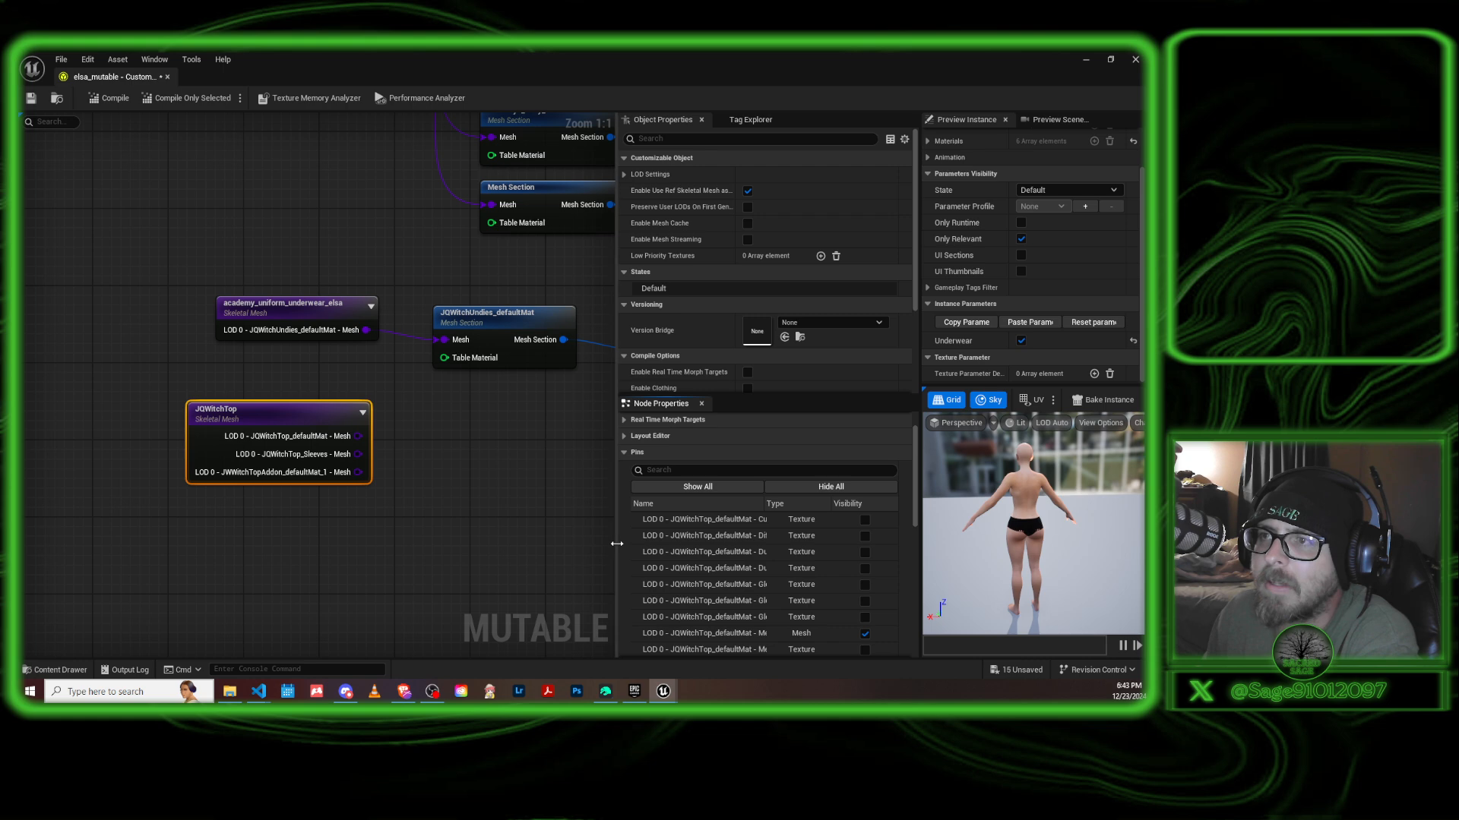
pyautogui.moveTo(616, 543); pyautogui.dragTo(563, 542)
pyautogui.scroll(-1, 752, 581)
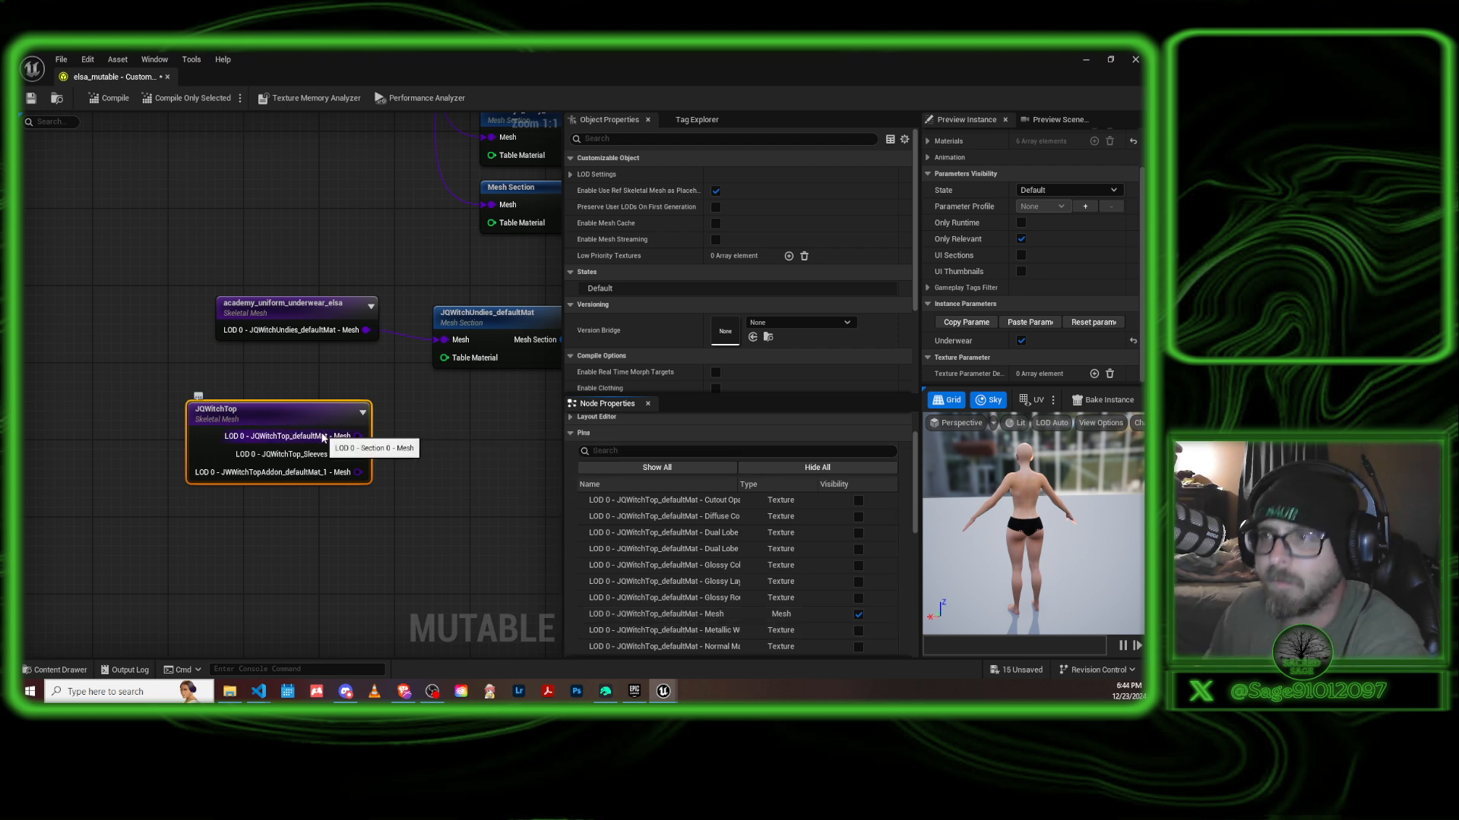
pyautogui.scroll(-5, 775, 601)
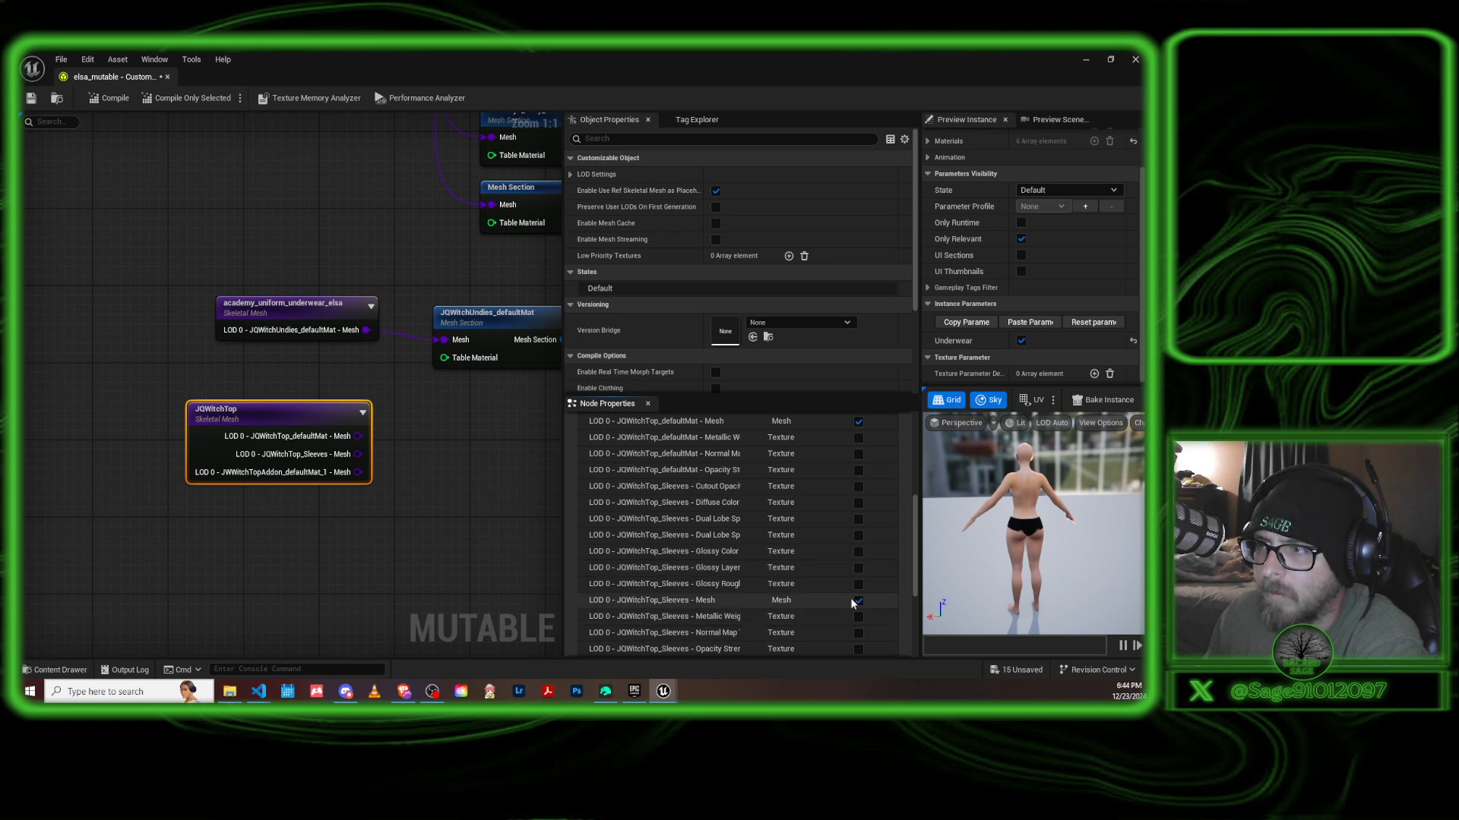
pyautogui.scroll(-2, 769, 577)
pyautogui.scroll(-4, 764, 573)
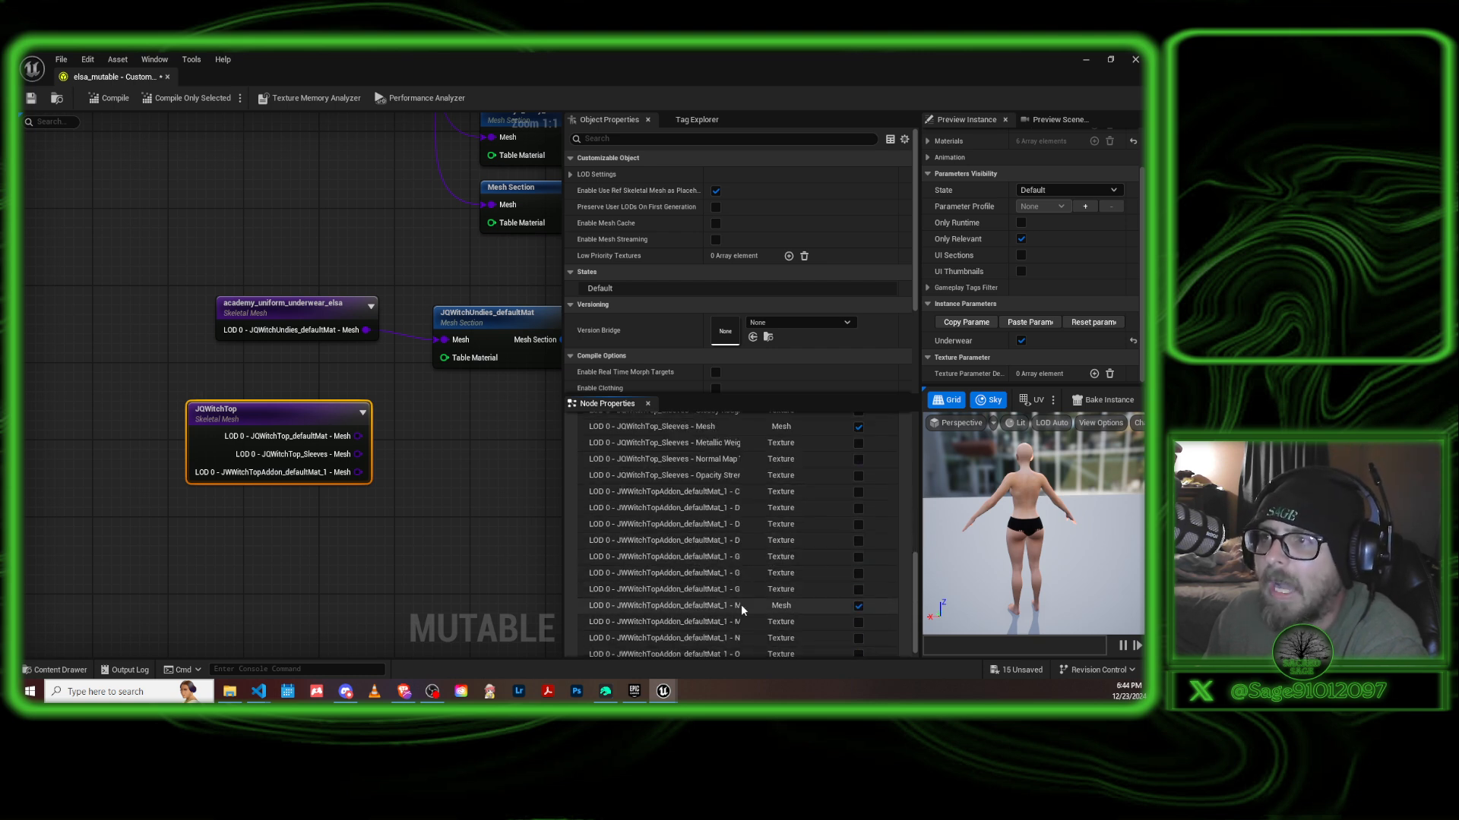
pyautogui.click(857, 606)
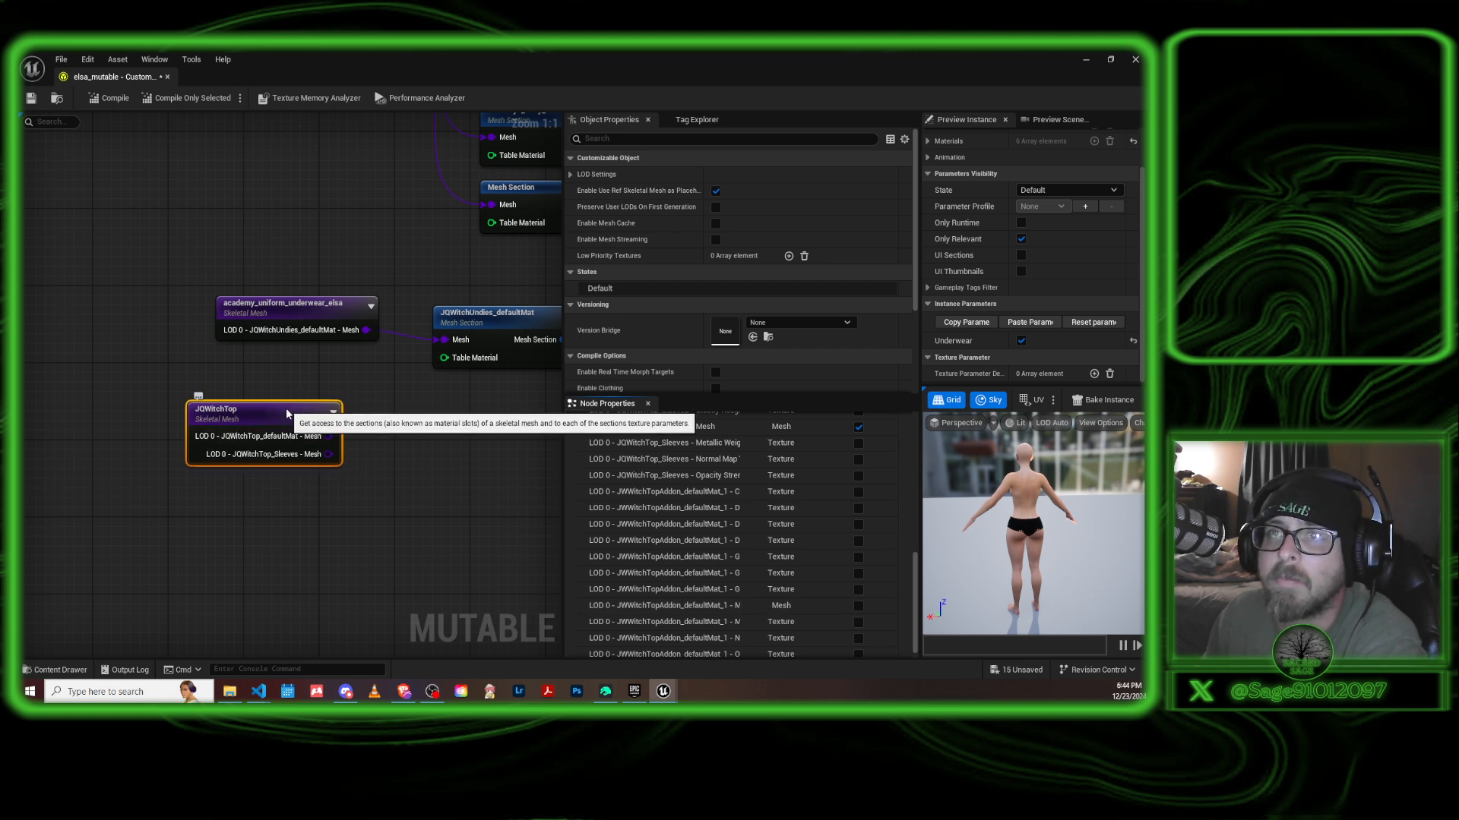
# Move the JQWitchTop node further down, leaving clear space beneath the underwear skeletal mesh node.
pyautogui.moveTo(286, 408); pyautogui.dragTo(312, 439)
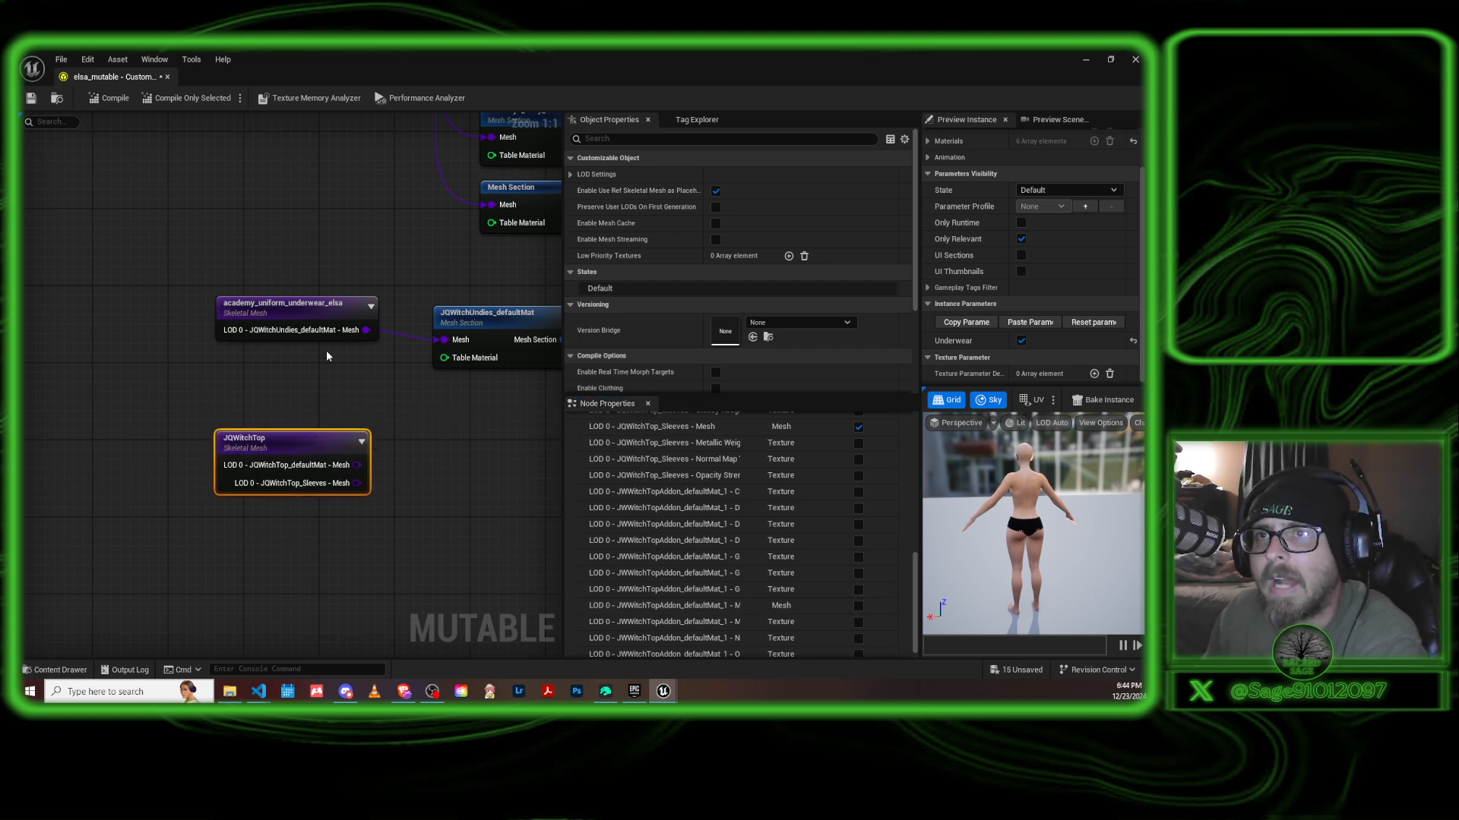
pyautogui.click(323, 308)
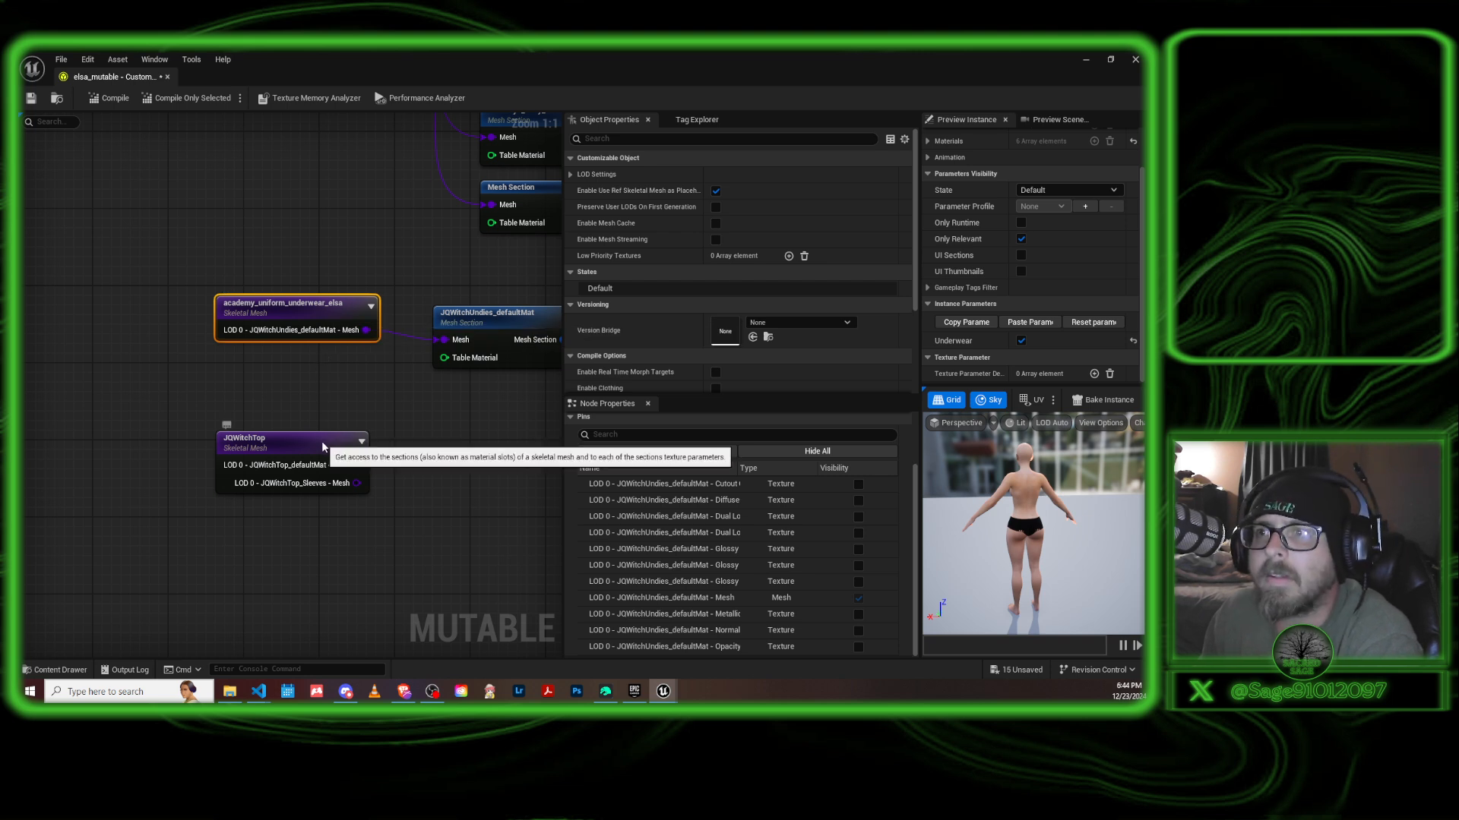
pyautogui.moveTo(321, 441); pyautogui.dragTo(304, 486)
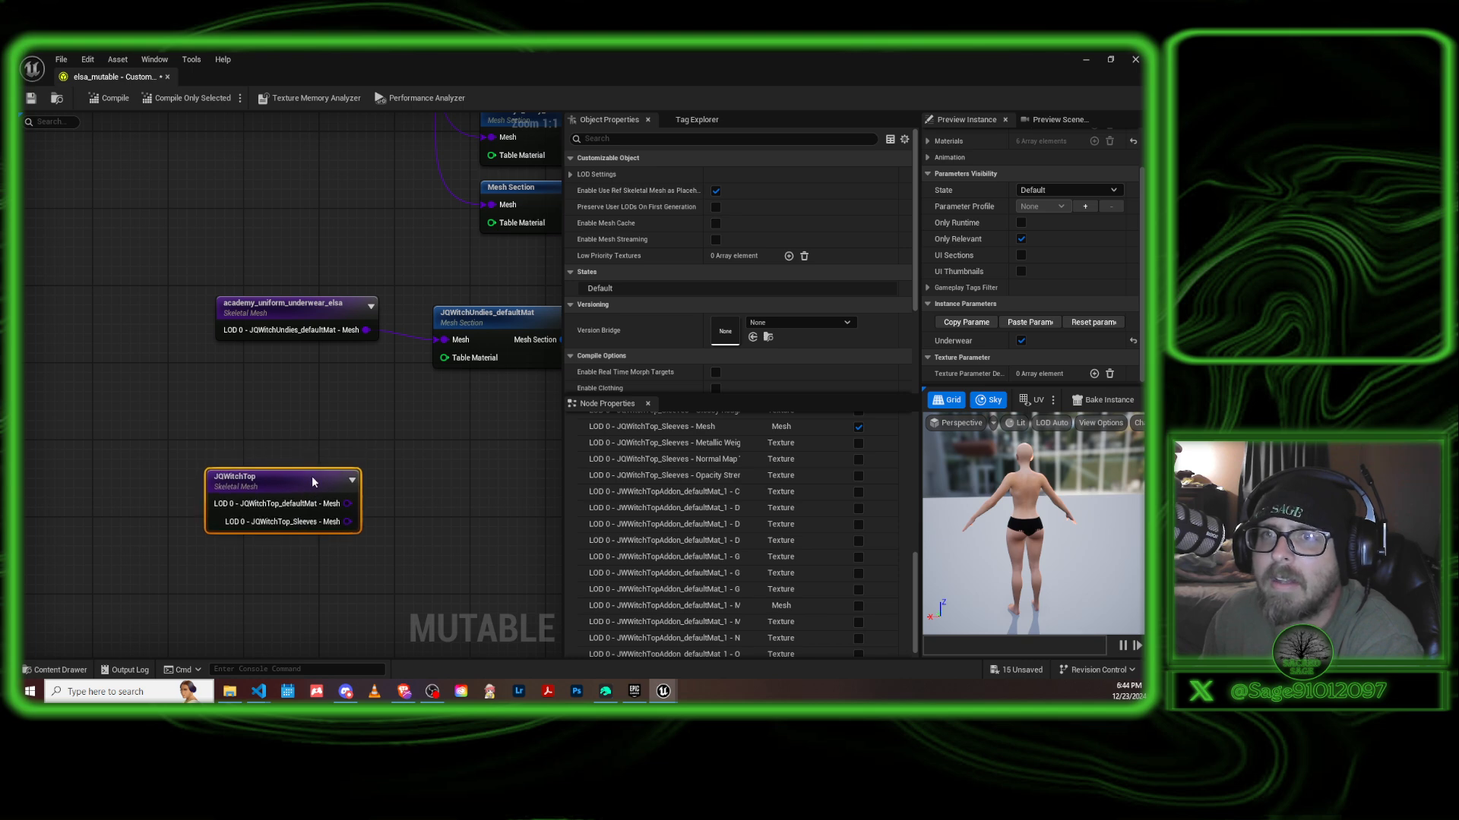
# Add a Mesh Section node beside JQWitchTop, duplicate it, and stack both nodes in line with the JQWitchUndies_defaultMat section.
pyautogui.moveTo(472, 404); pyautogui.dragTo(387, 389, button='right')
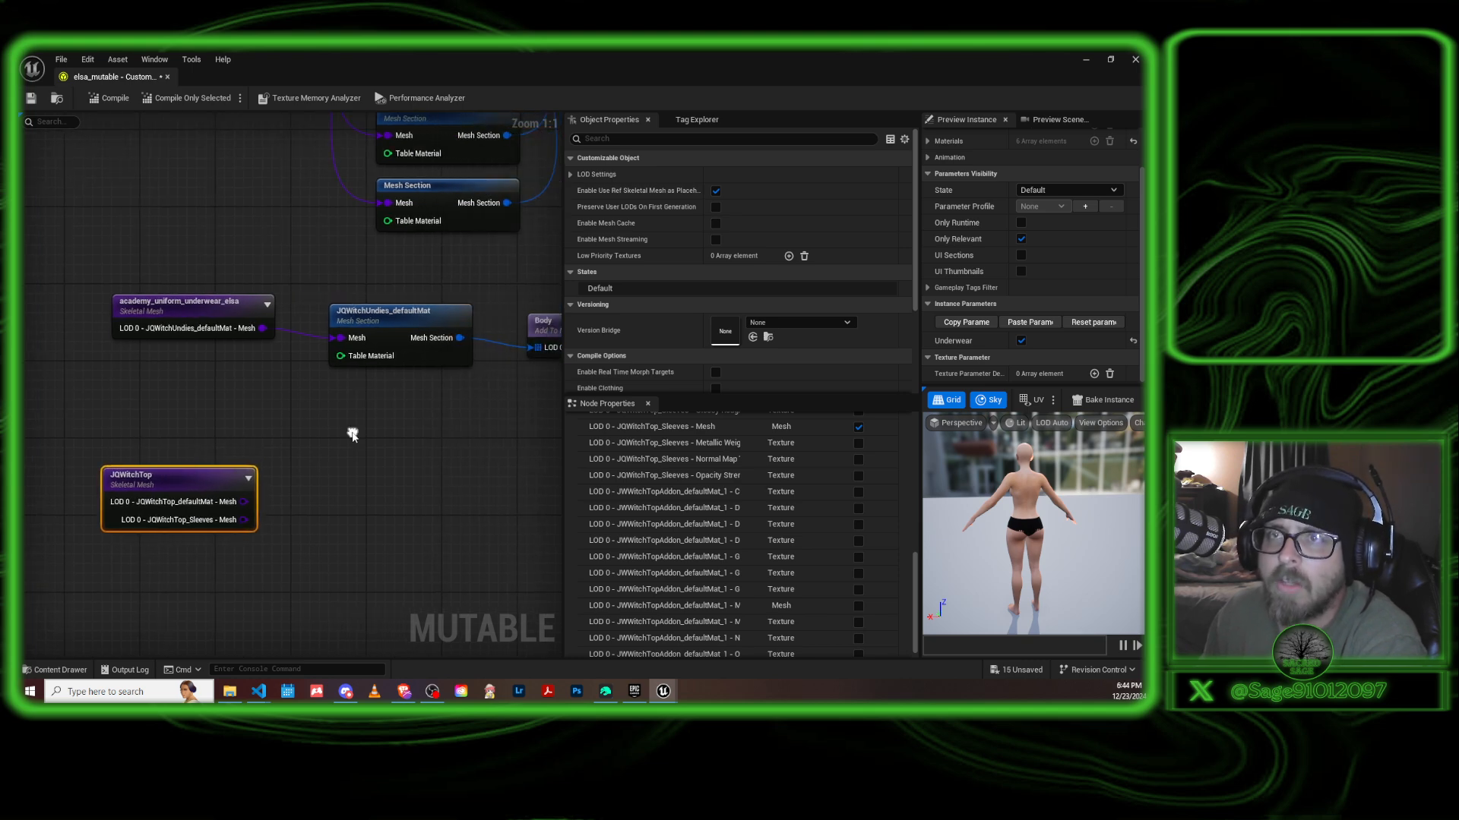
pyautogui.rightClick(354, 431)
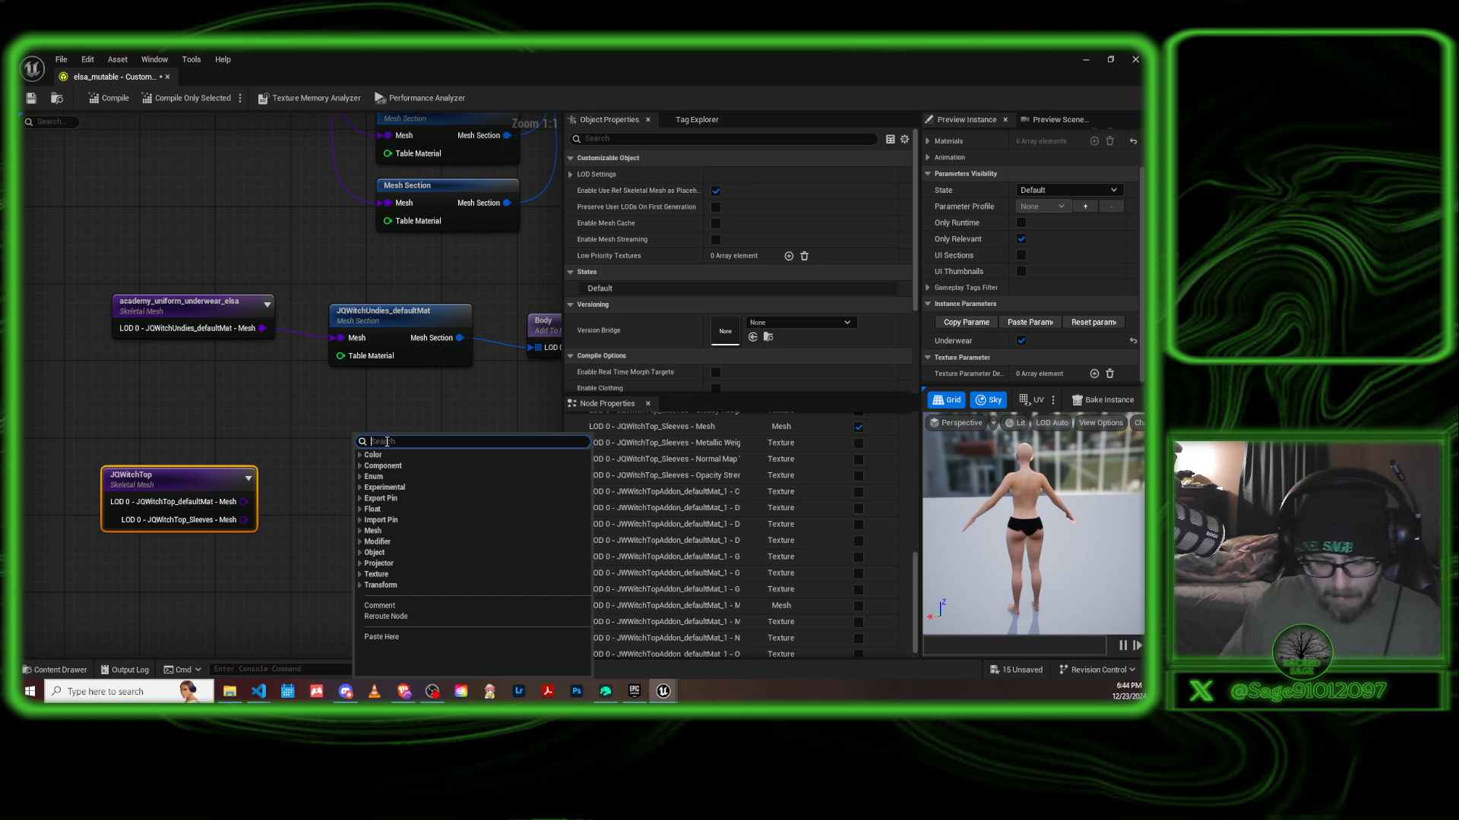
pyautogui.write('mesh')
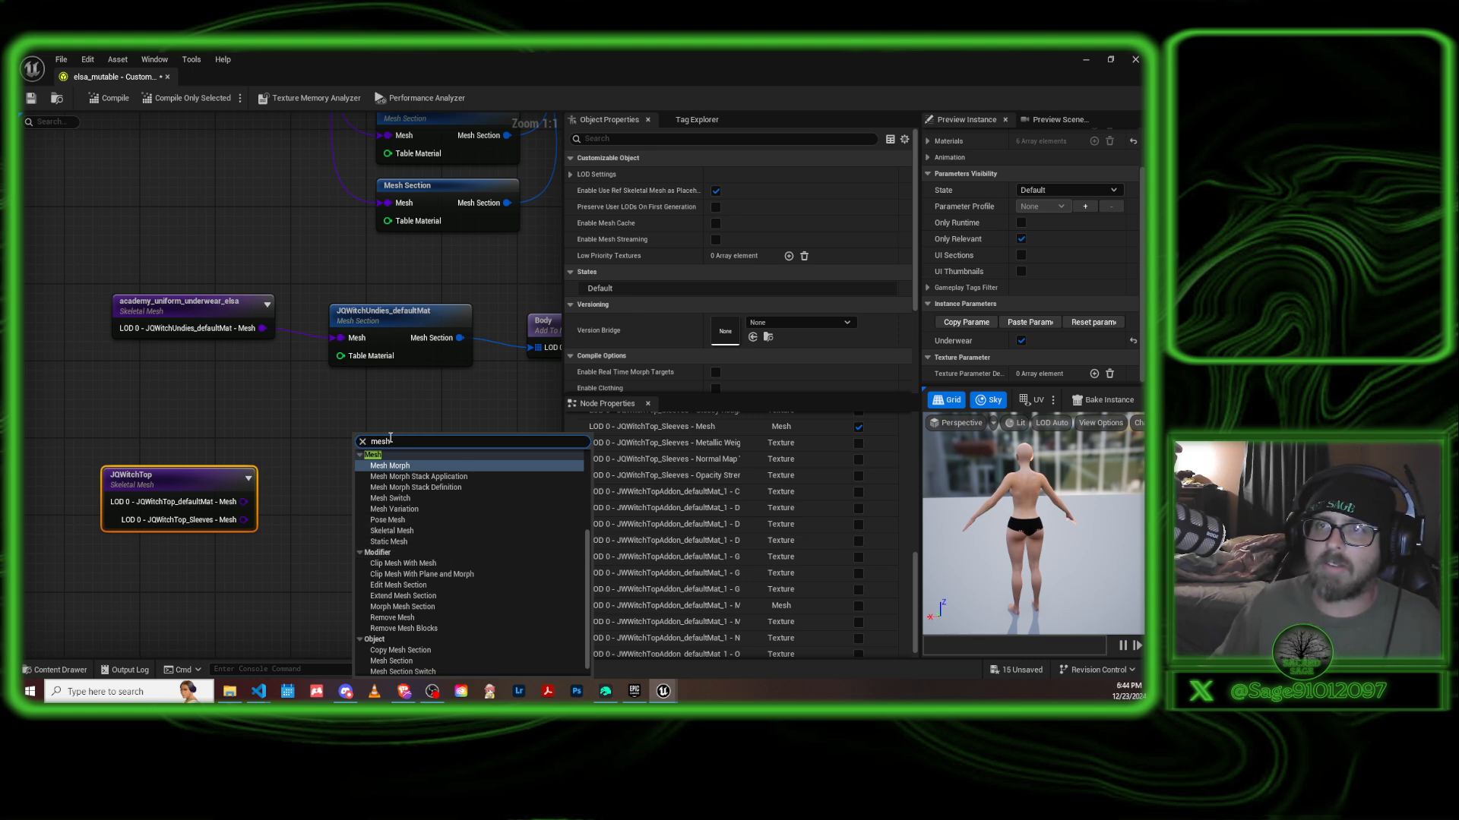
pyautogui.write('sec')
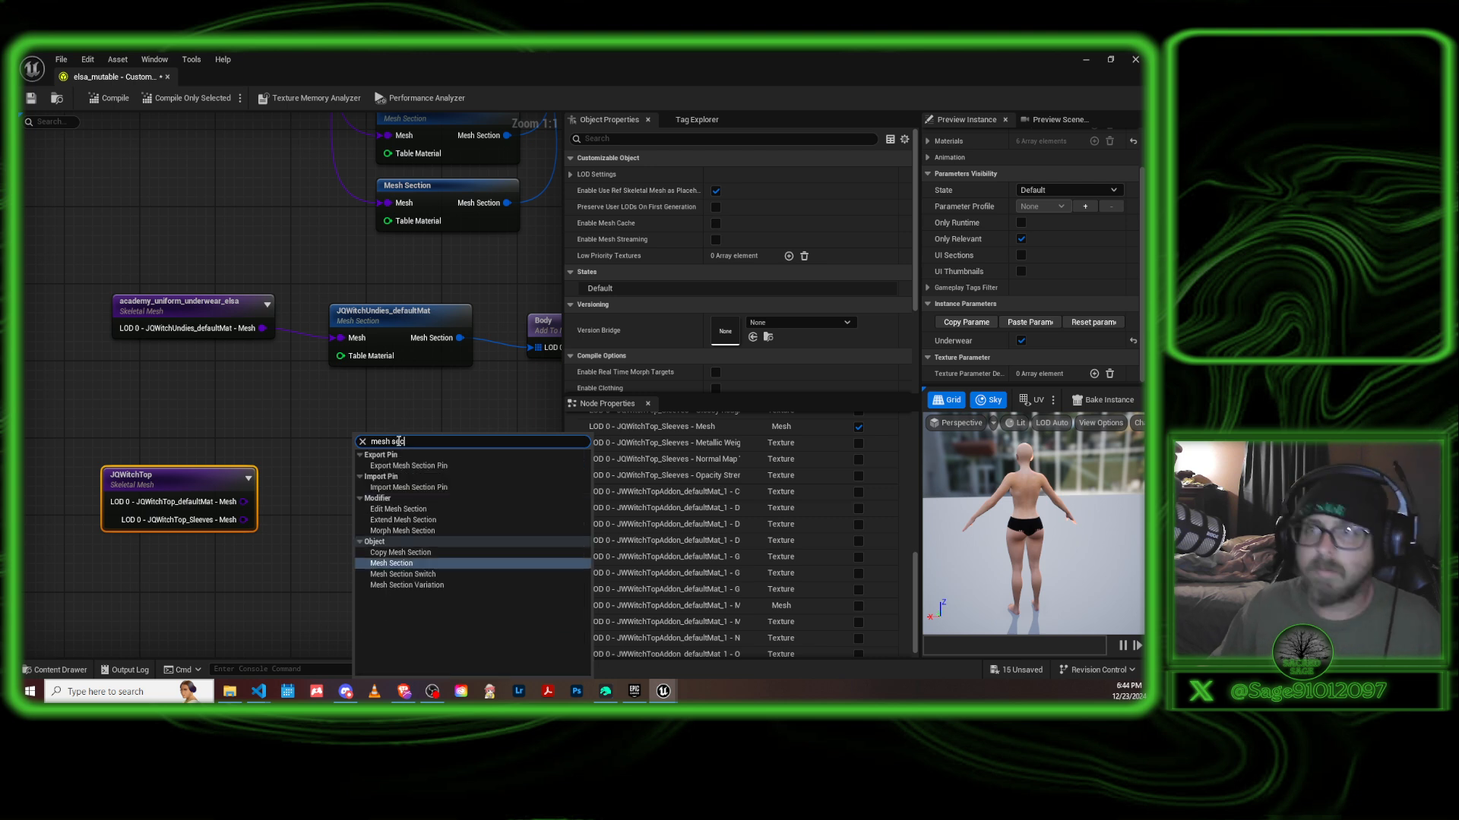
pyautogui.click(423, 563)
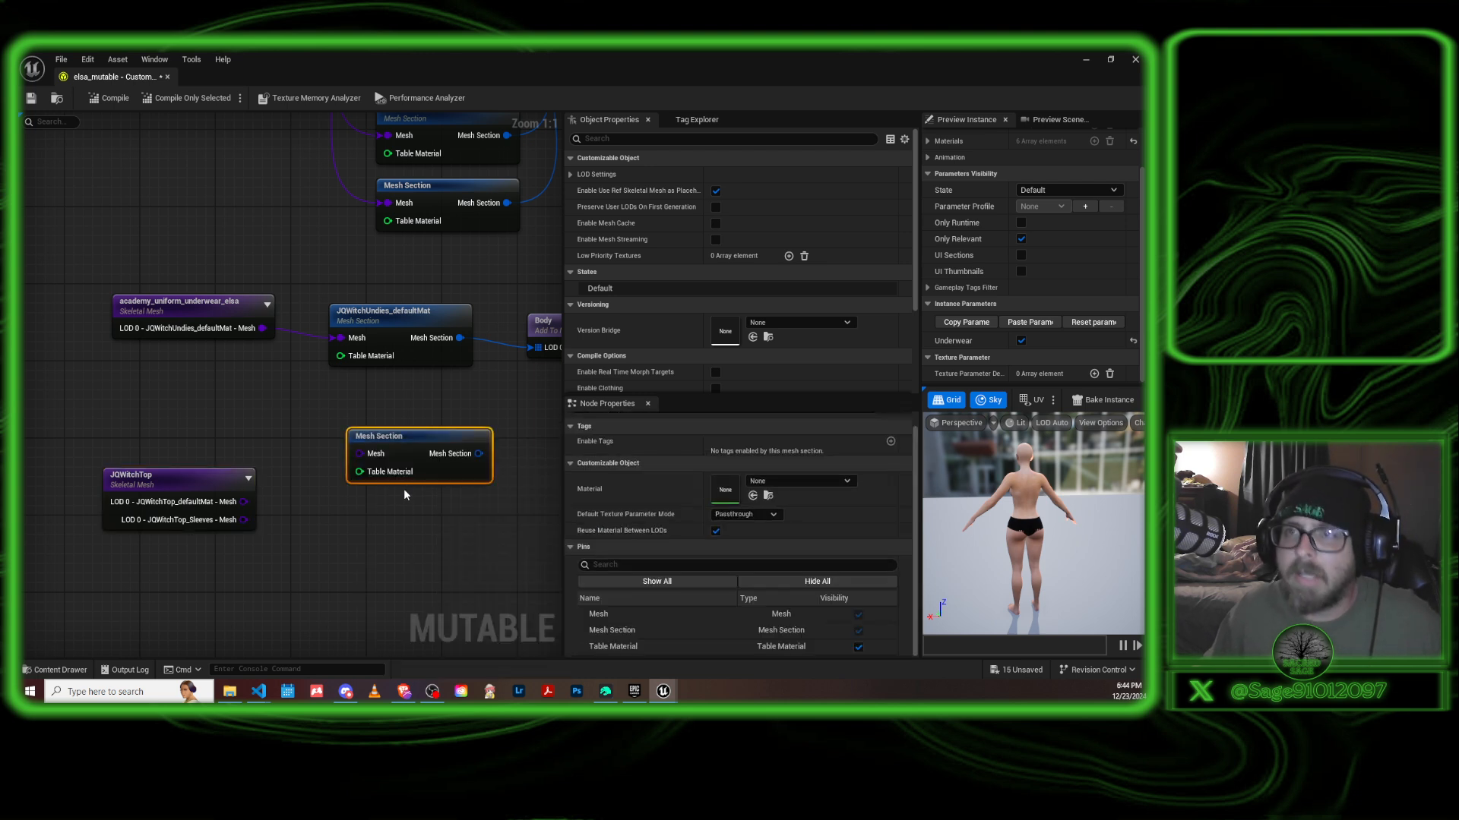
pyautogui.hotkey('ctrl', 'd')
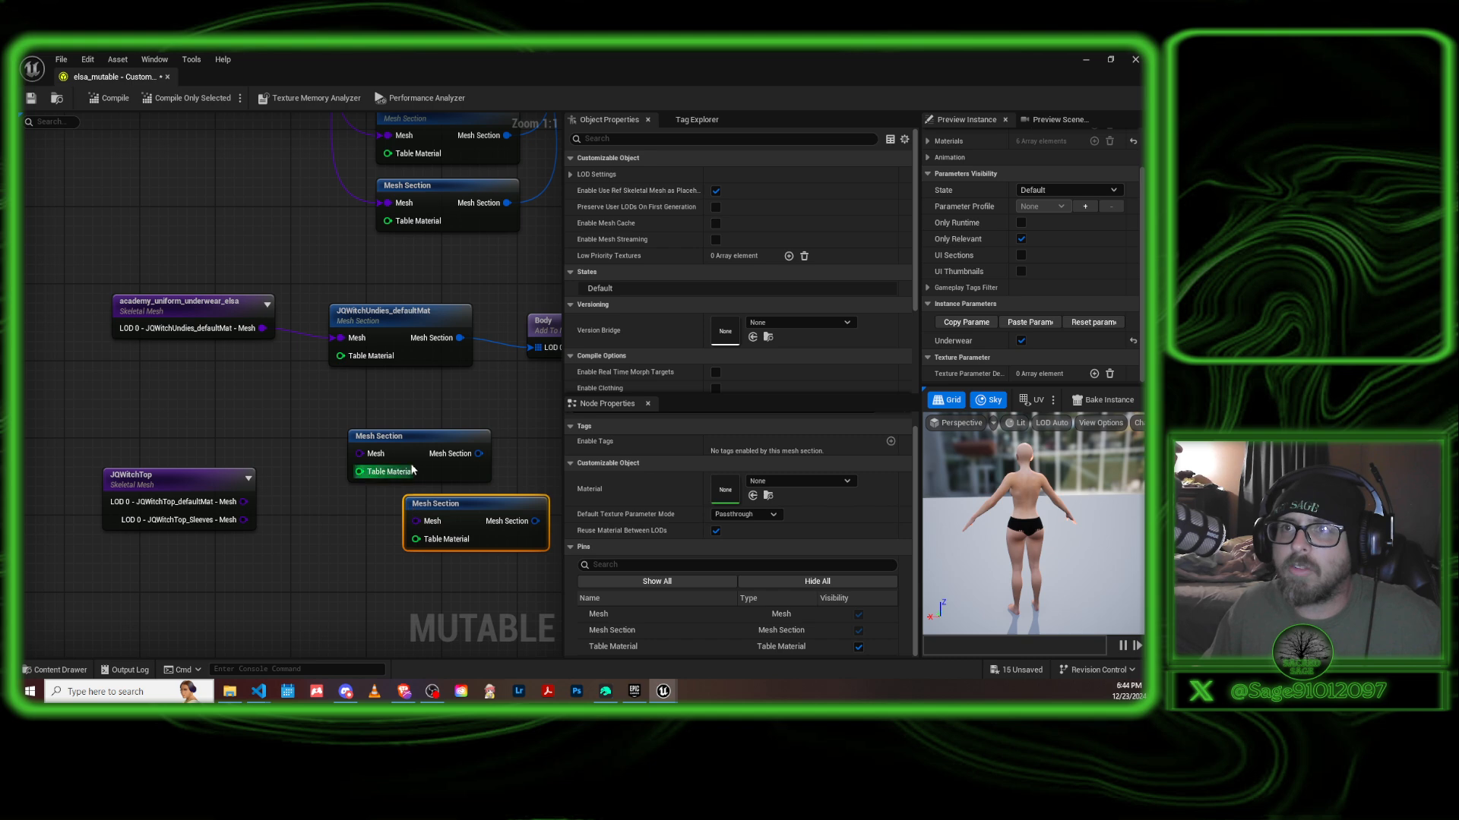
pyautogui.moveTo(464, 506); pyautogui.dragTo(404, 507)
pyautogui.moveTo(411, 441); pyautogui.dragTo(394, 442)
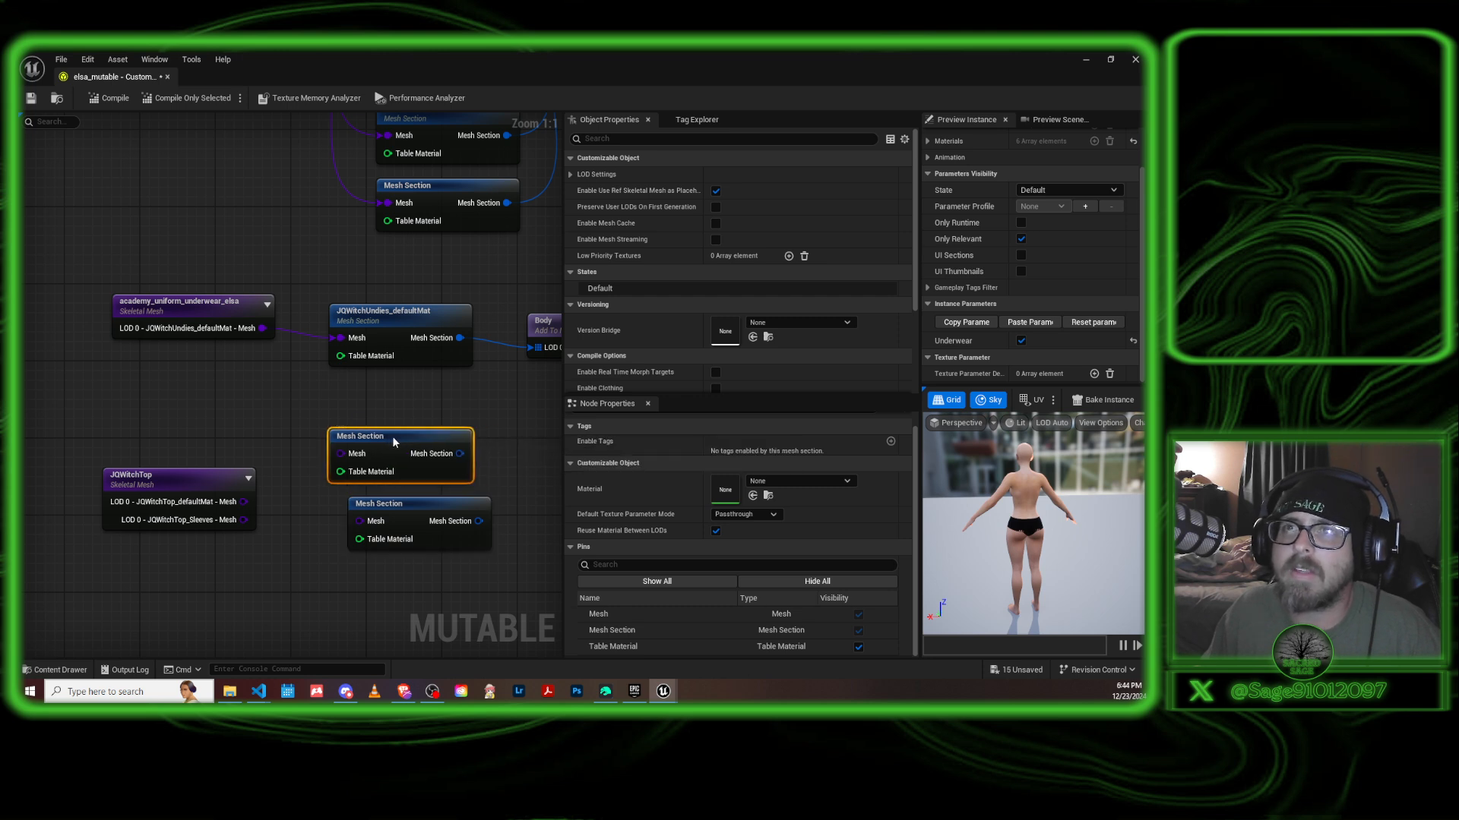
pyautogui.moveTo(409, 506); pyautogui.dragTo(389, 507)
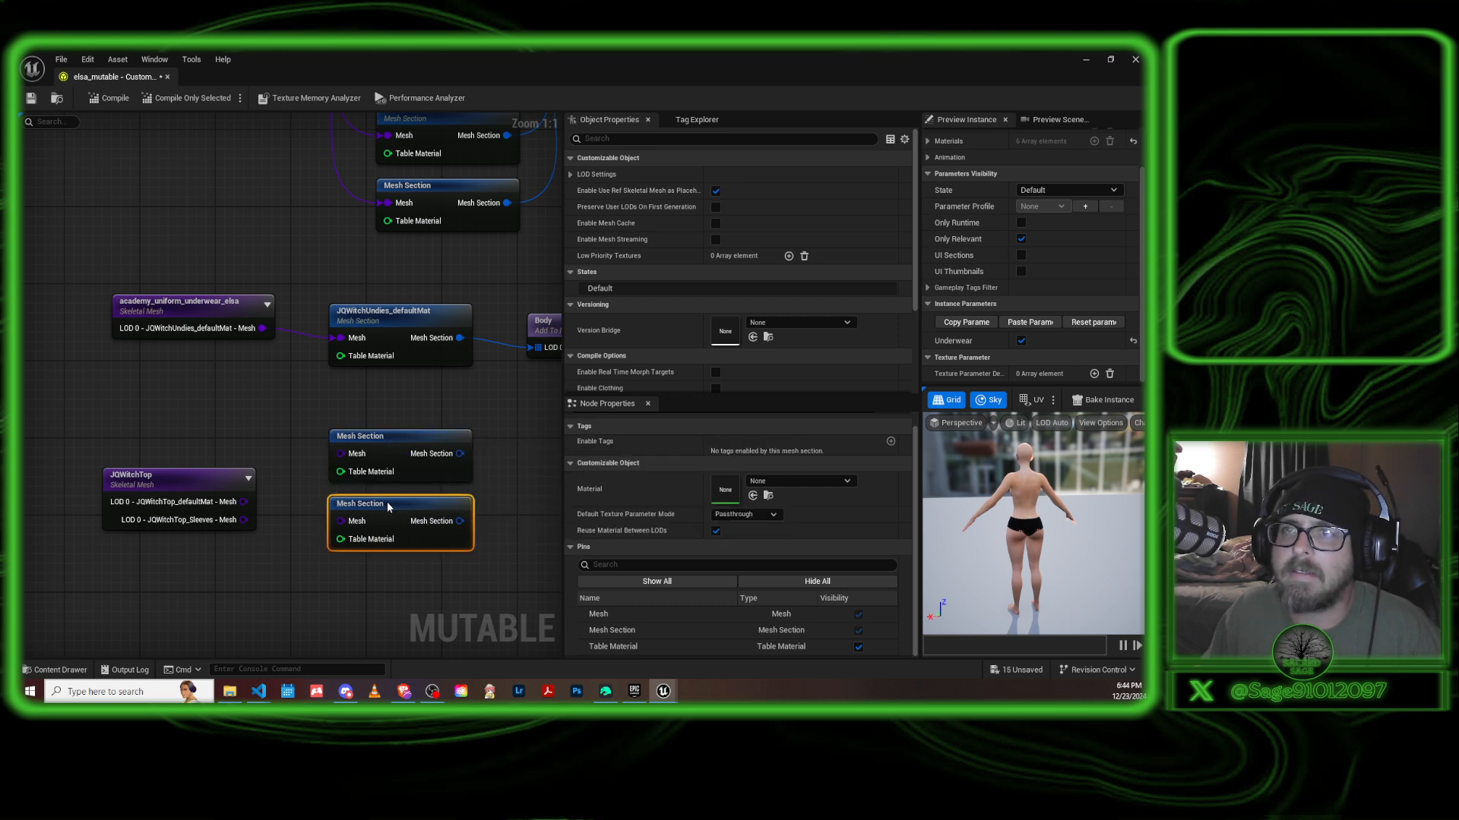
# Connect JQWitchTop's defaultMat mesh output to the upper Mesh Section and its Sleeves mesh output to the lower one.
pyautogui.moveTo(245, 502); pyautogui.dragTo(341, 464)
pyautogui.moveTo(243, 520); pyautogui.dragTo(341, 522)
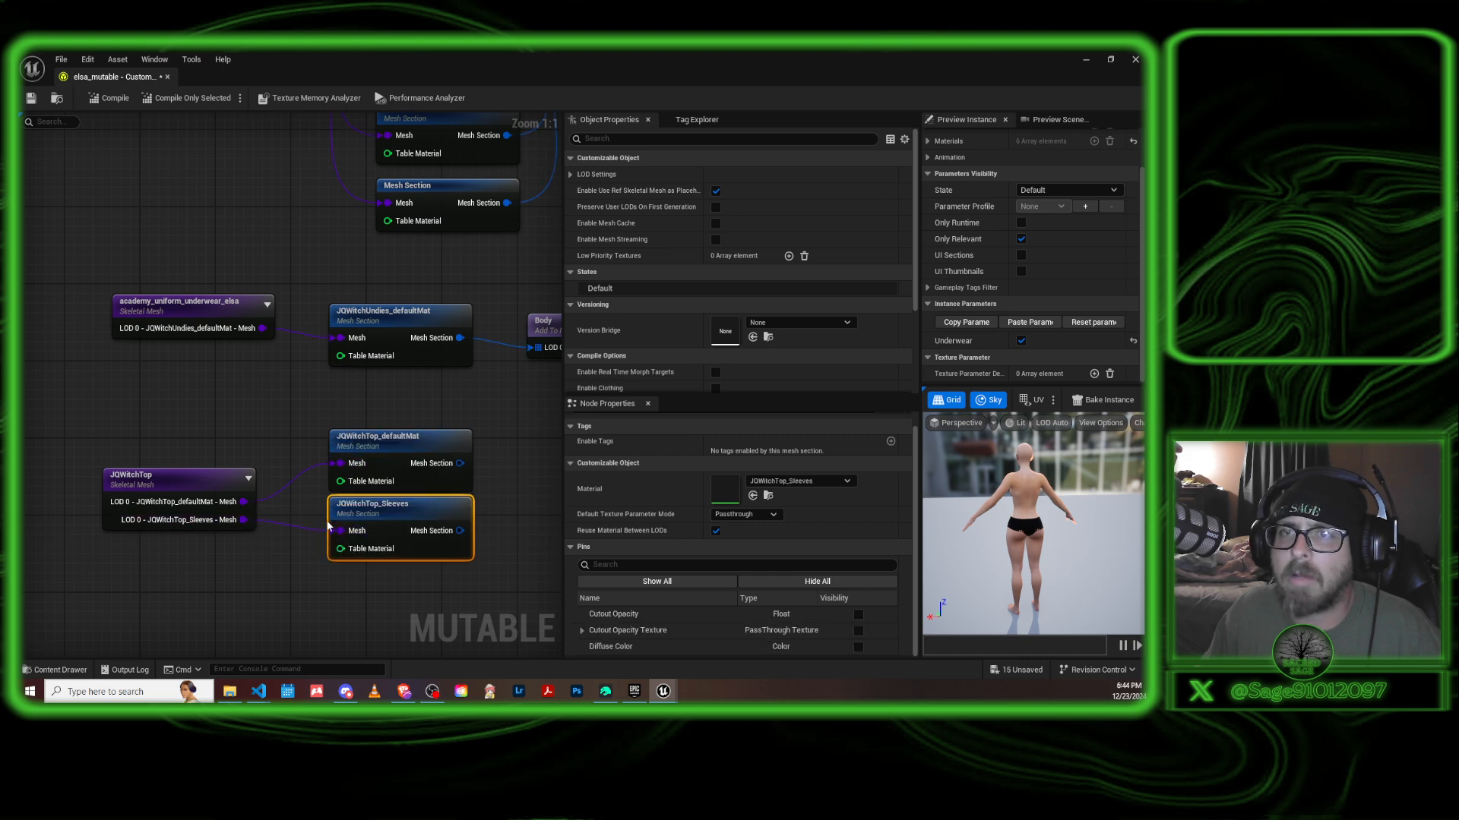
# Try feeding the Sleeves mesh output into the JQWitchTop_defaultMat section's Mesh input, and restore the defaultMat connection each time.
pyautogui.moveTo(245, 520); pyautogui.dragTo(334, 462)
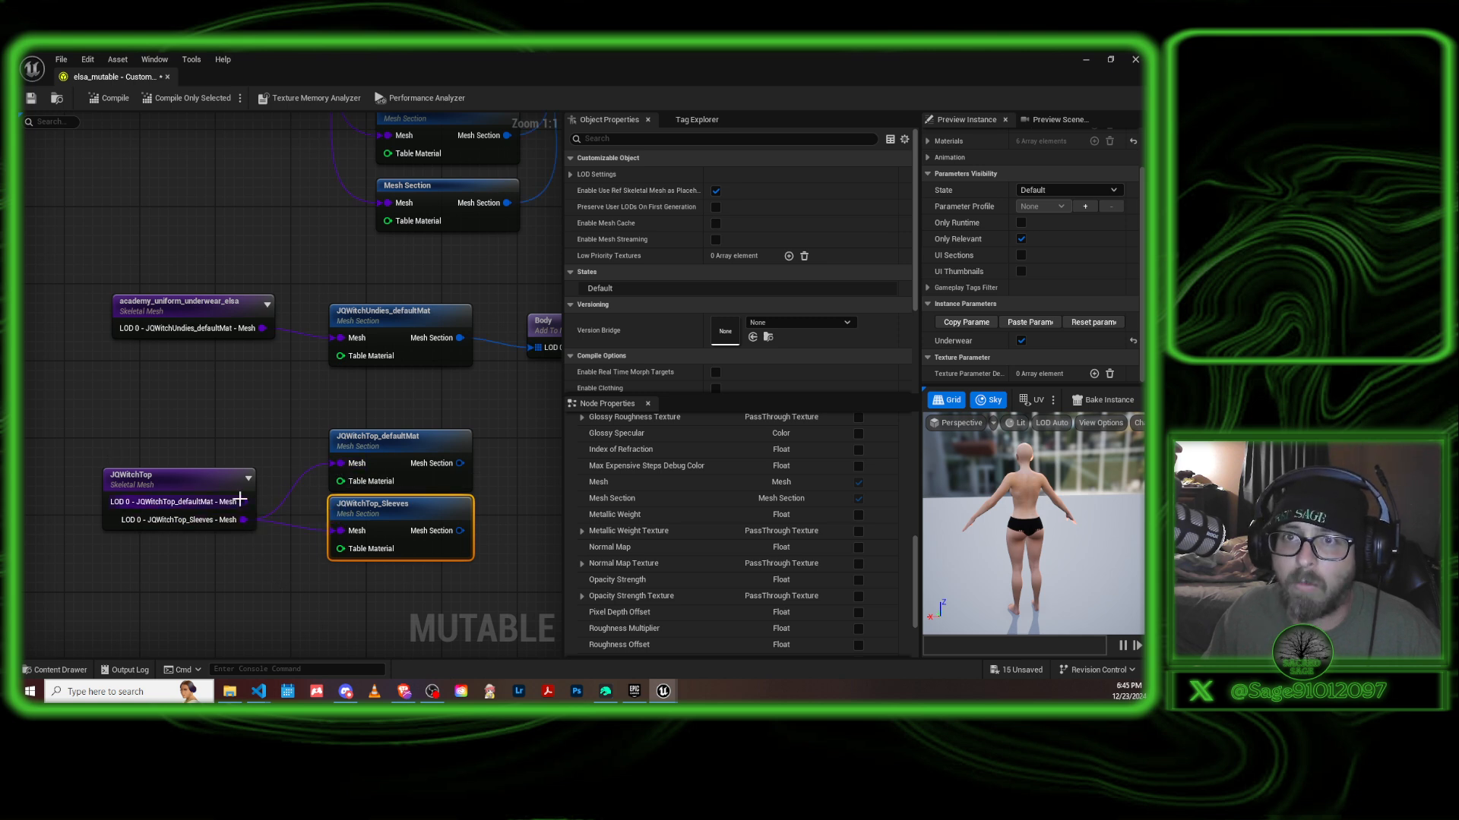
pyautogui.moveTo(244, 501); pyautogui.dragTo(341, 463)
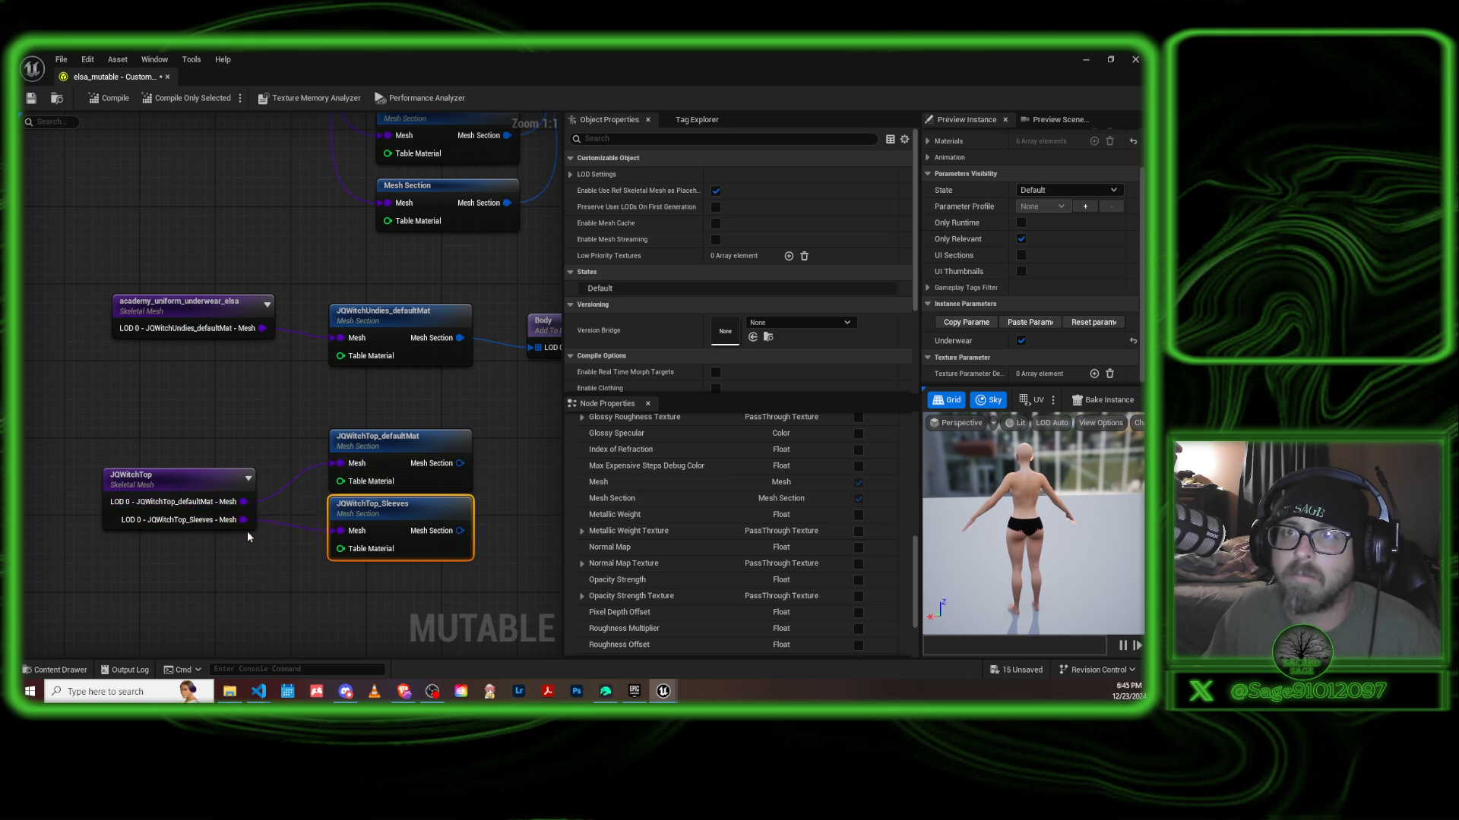
pyautogui.moveTo(239, 520); pyautogui.dragTo(341, 463)
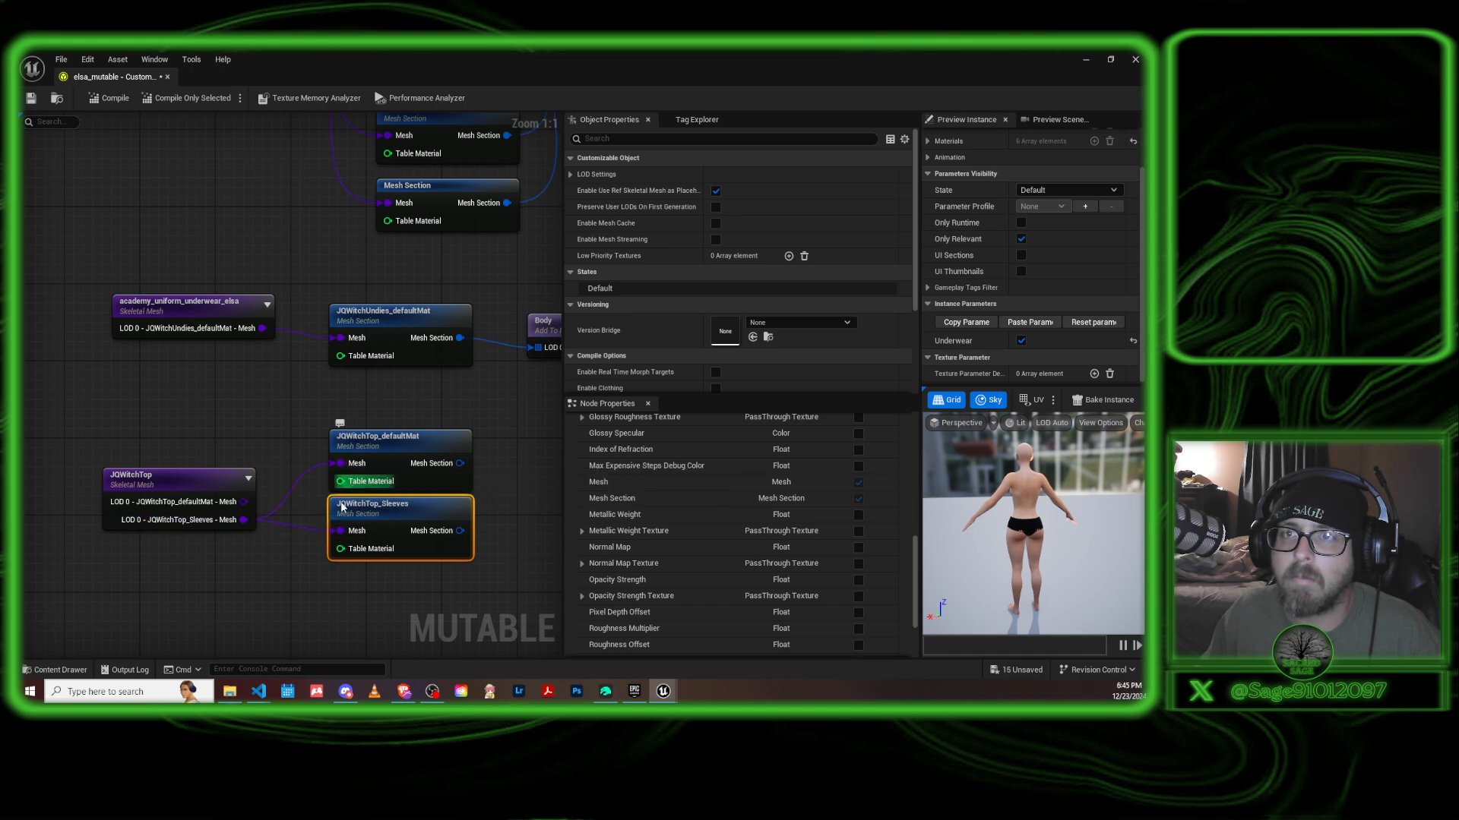
pyautogui.moveTo(244, 501); pyautogui.dragTo(346, 466)
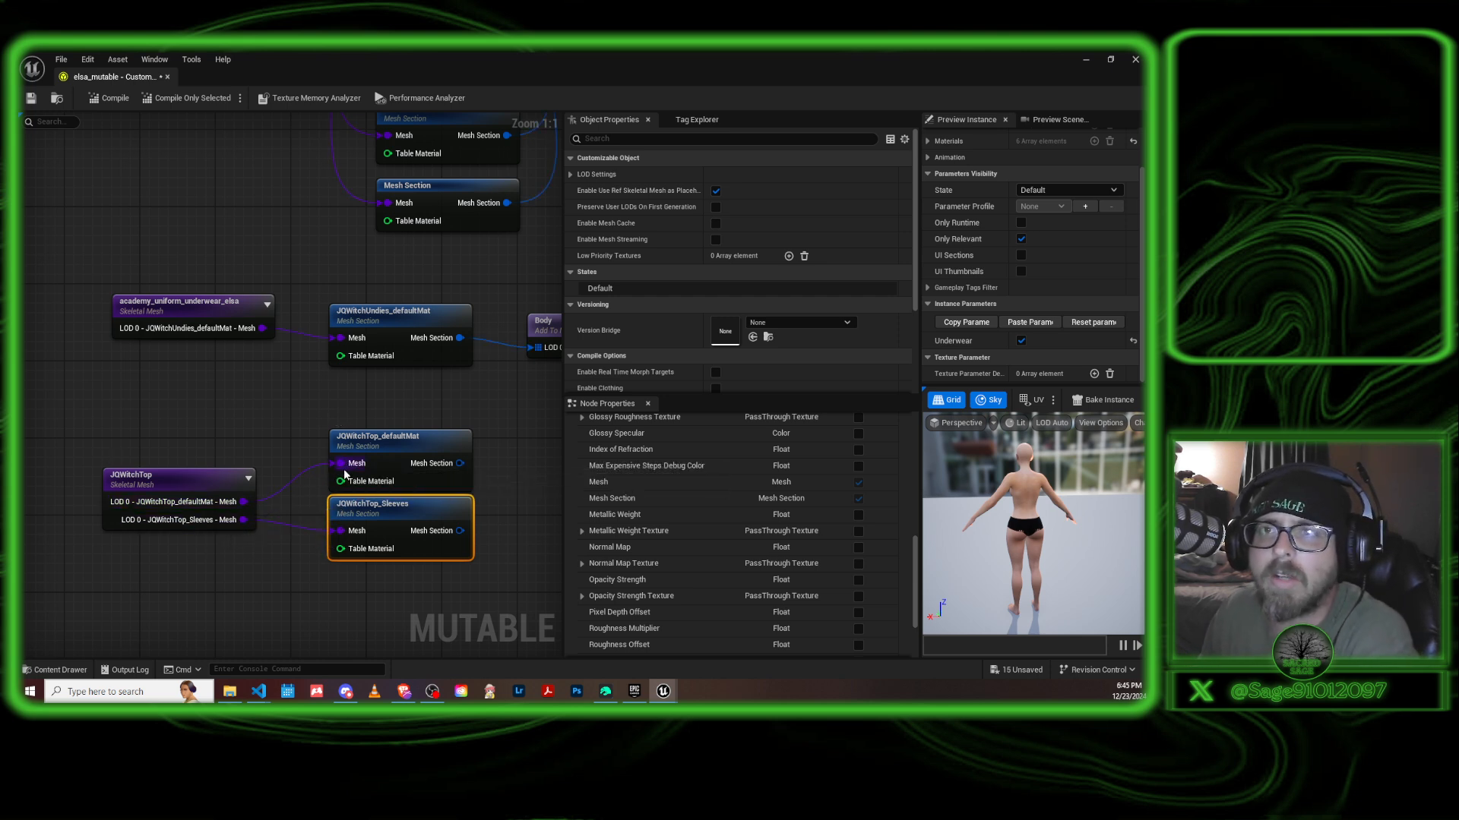
# Examine the node properties of the underwear and JQWitchTop mesh sections, including the material assigned to the JQWitchTop_defaultMat section.
pyautogui.click(397, 435)
pyautogui.scroll(2, 723, 561)
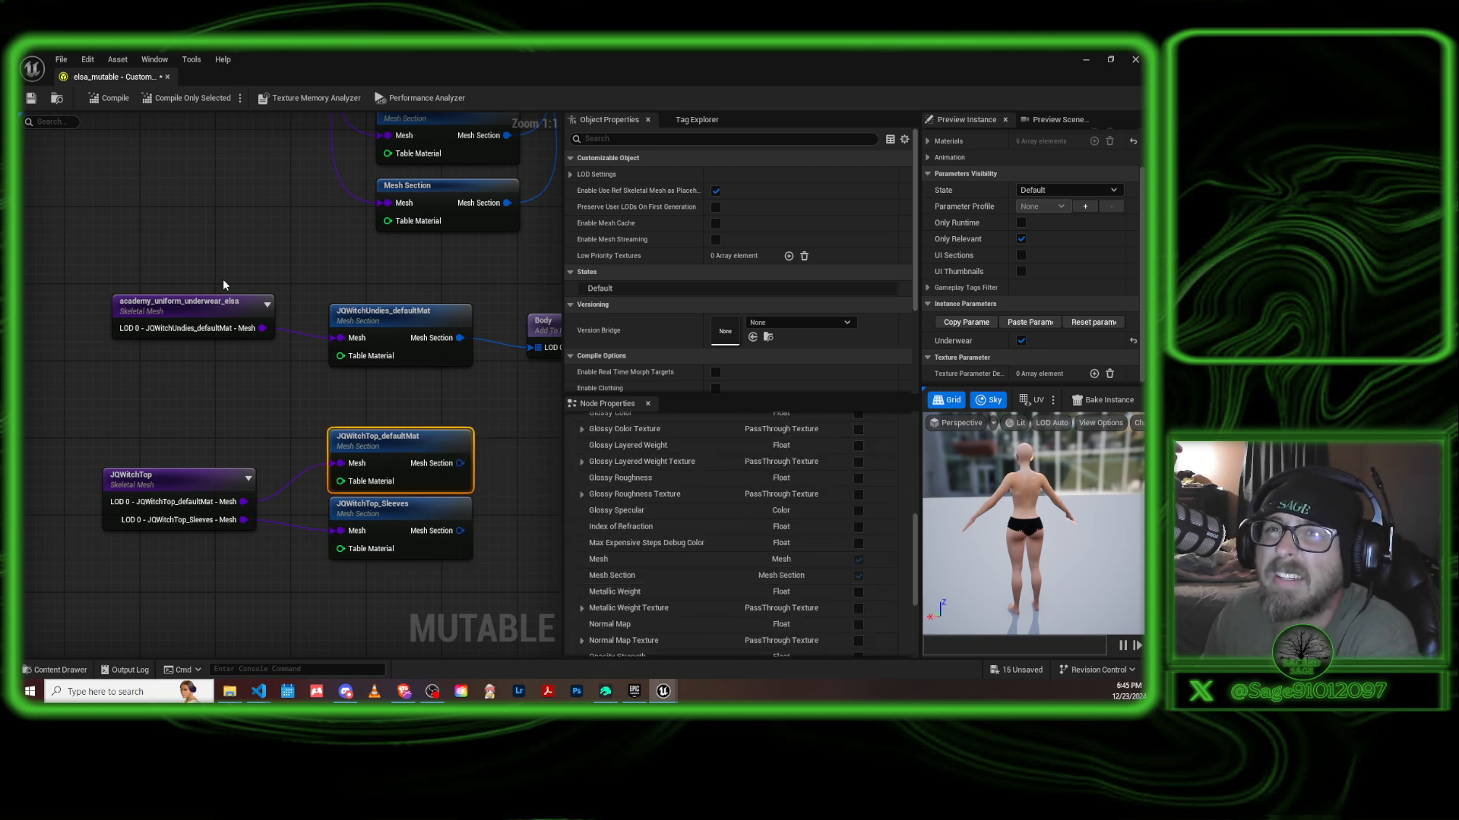
pyautogui.click(197, 308)
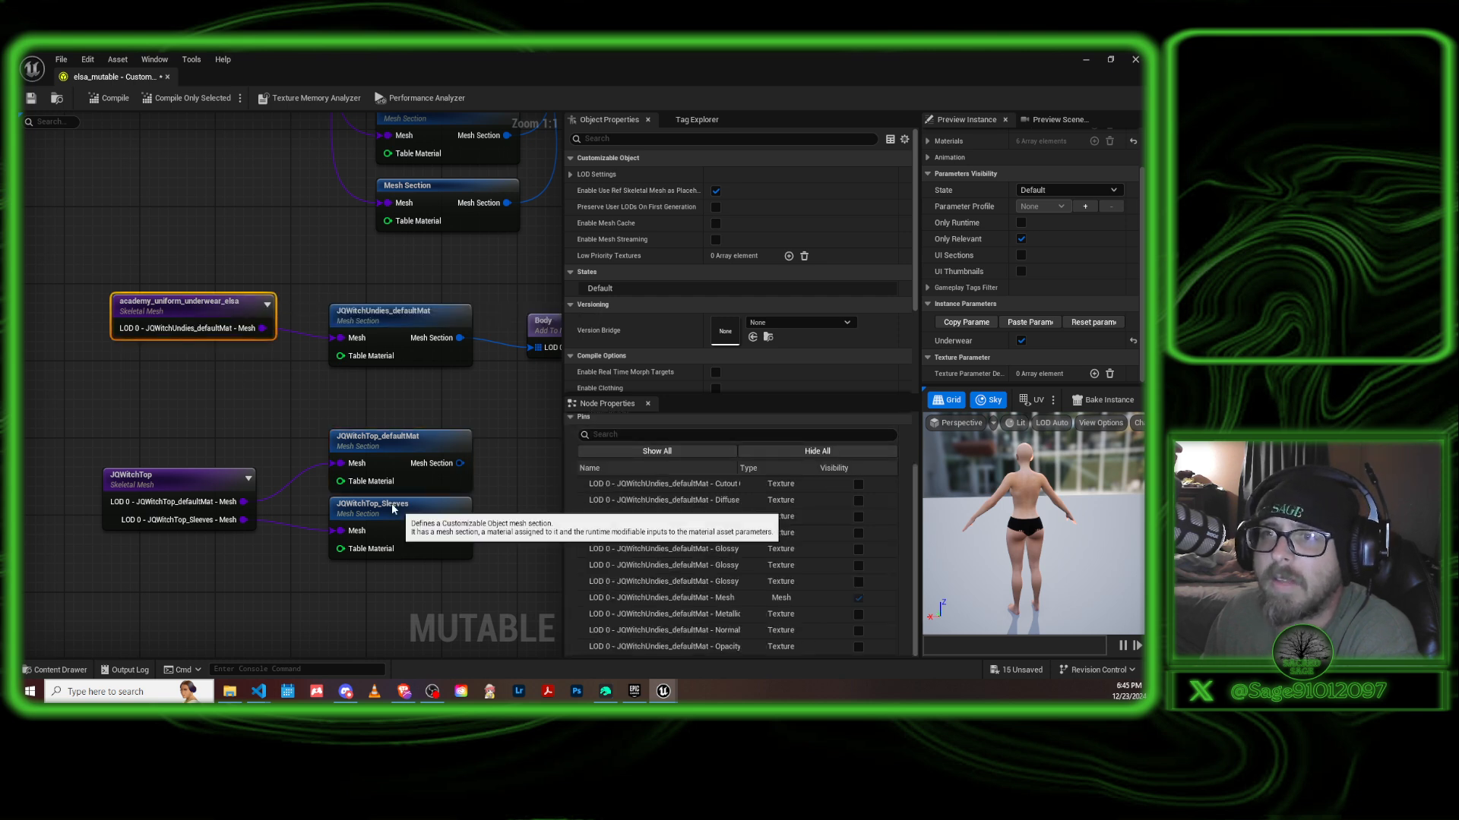
pyautogui.click(392, 313)
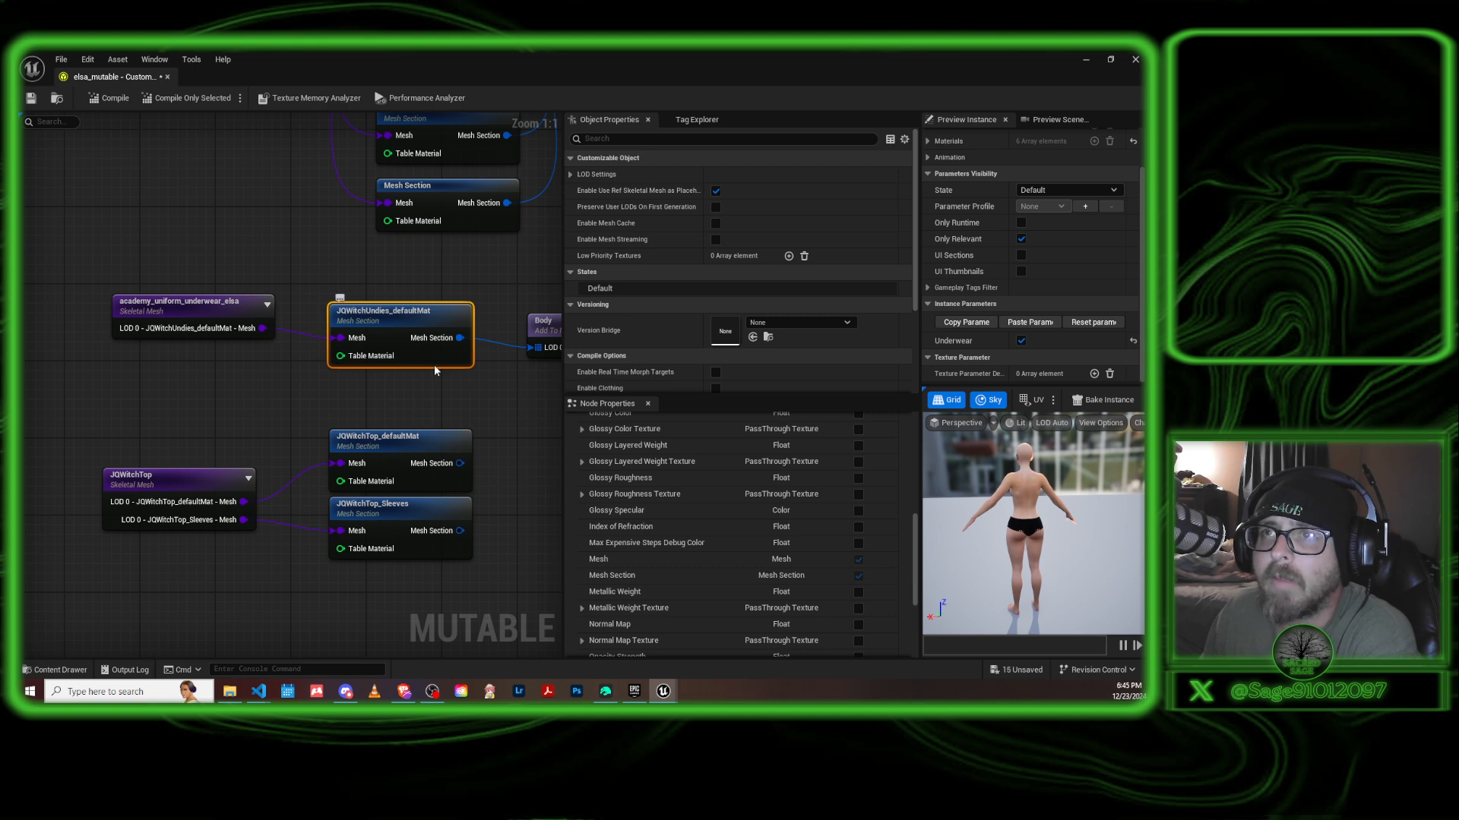
pyautogui.click(385, 442)
pyautogui.moveTo(507, 451); pyautogui.dragTo(458, 422, button='right')
pyautogui.scroll(-3, 713, 491)
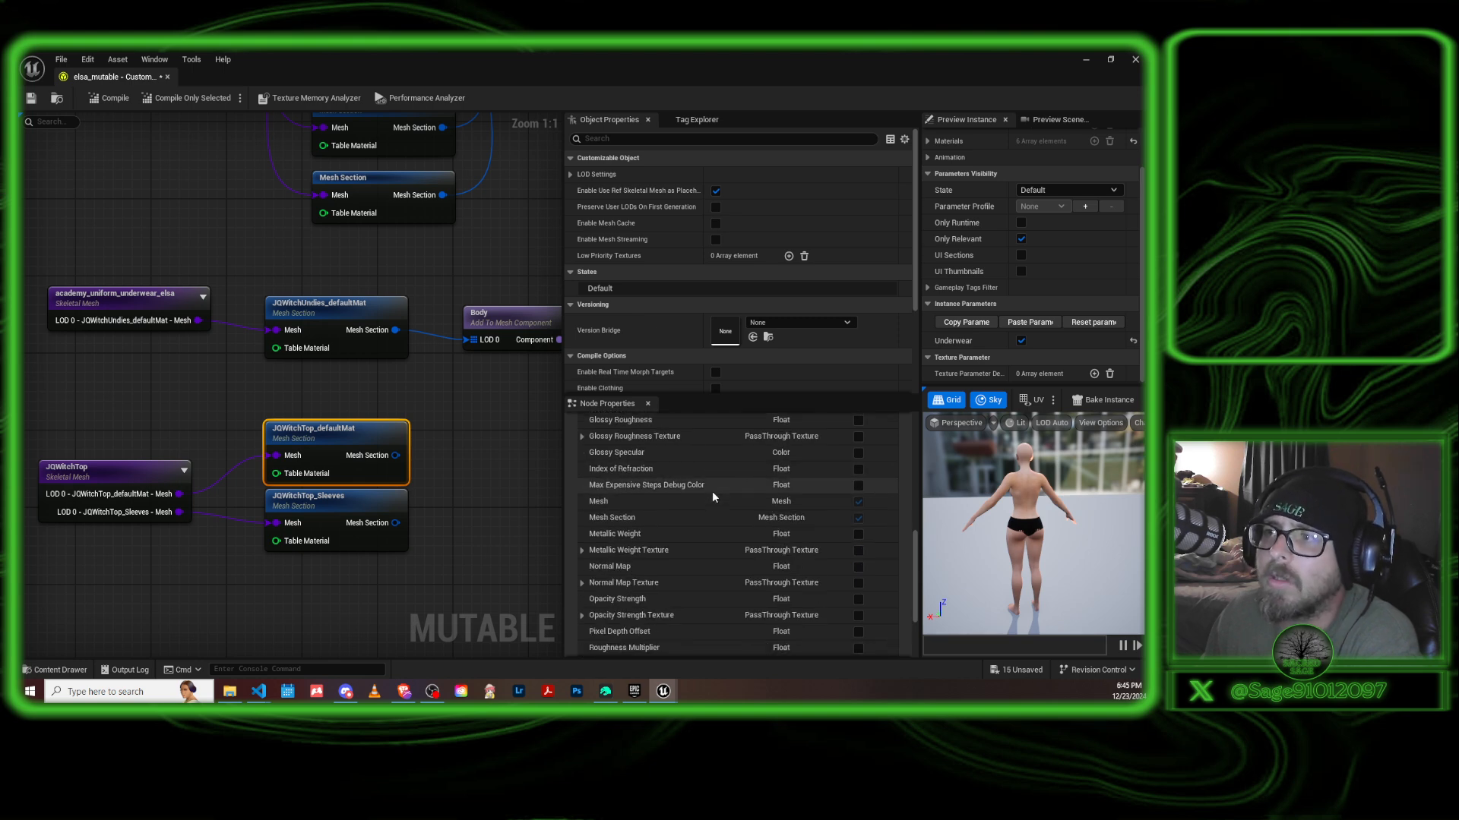
pyautogui.scroll(4, 713, 498)
pyautogui.scroll(-4, 727, 318)
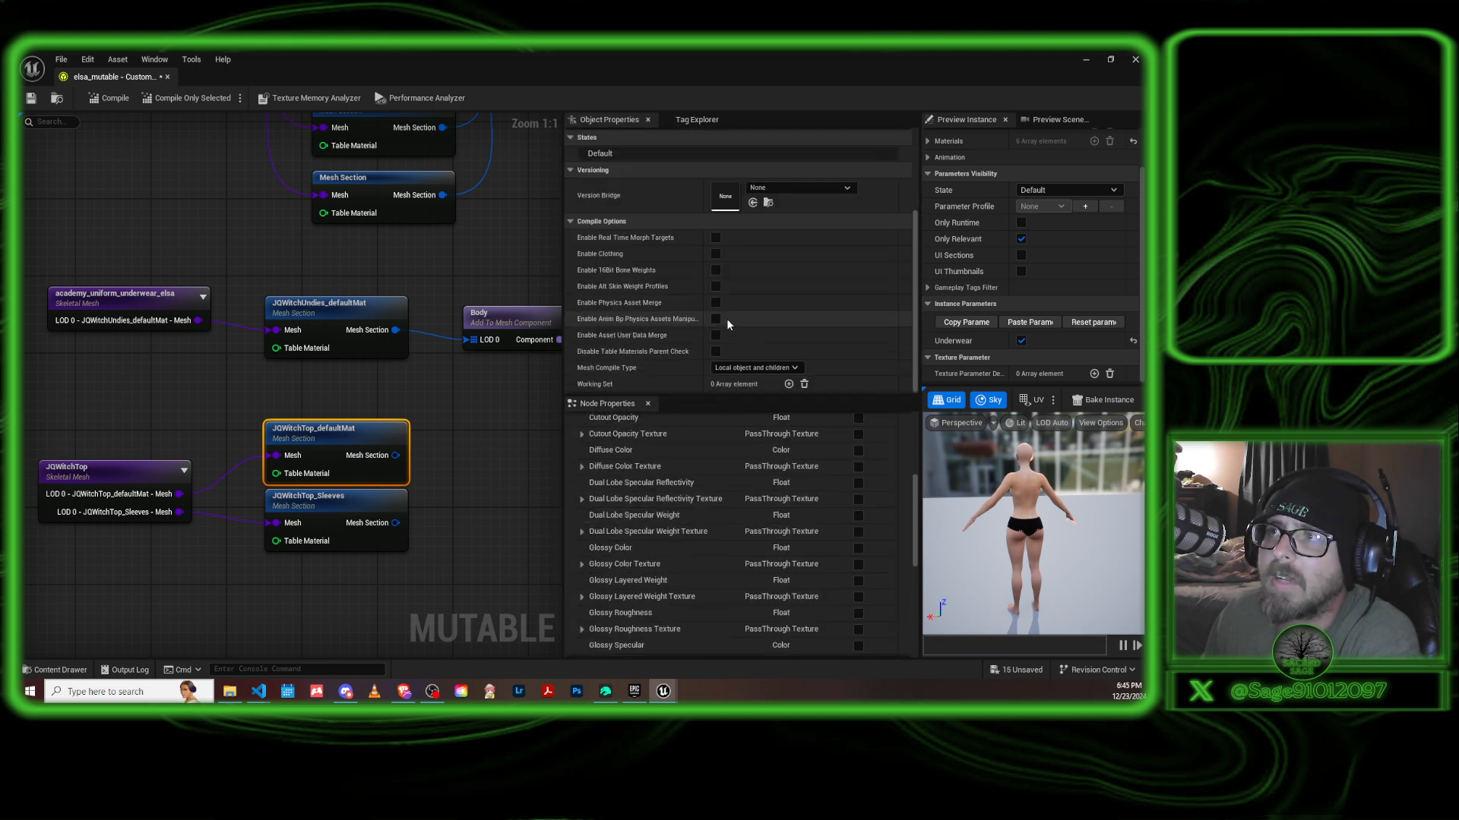
pyautogui.scroll(5, 723, 528)
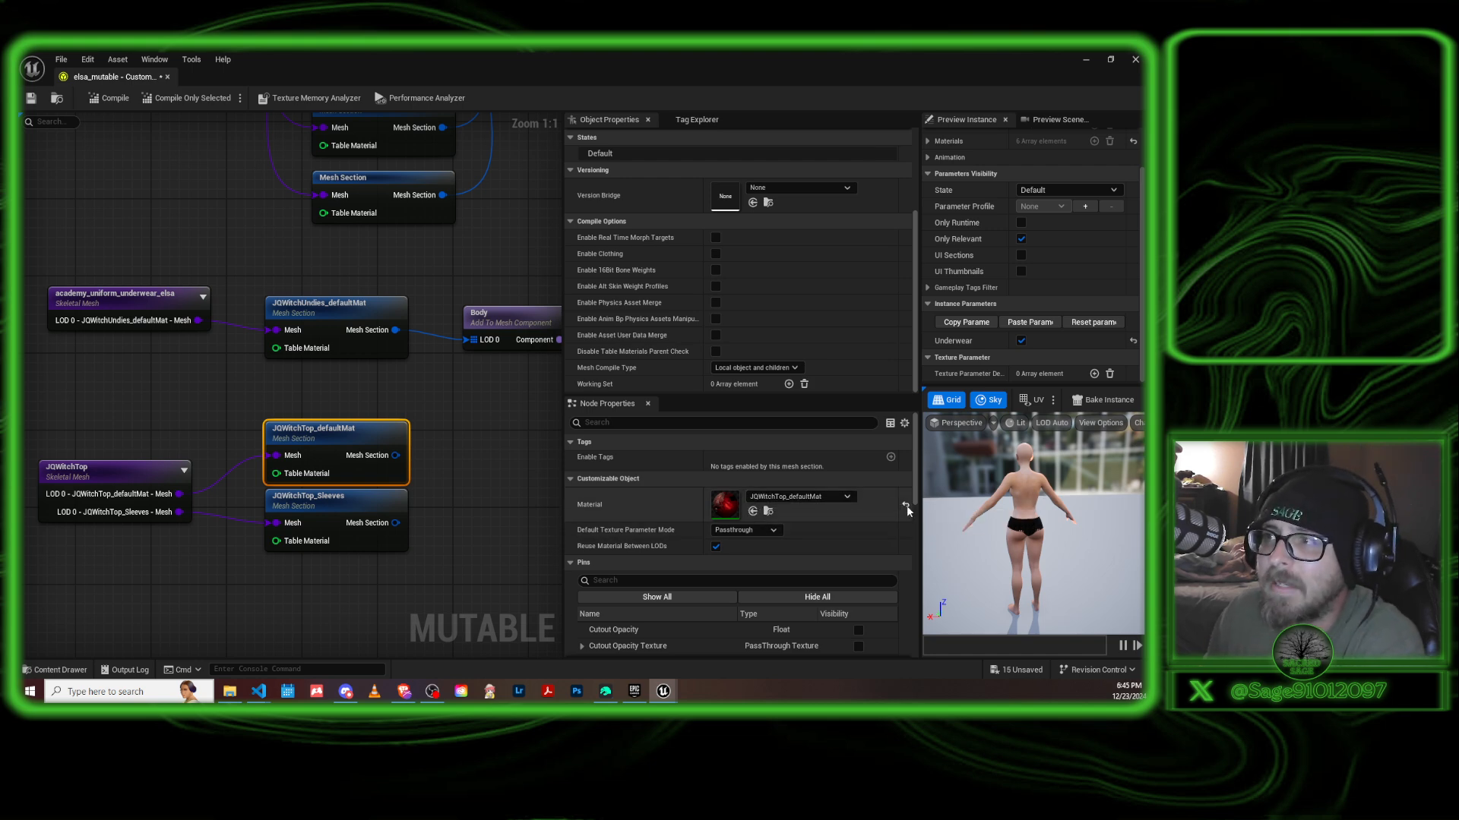
pyautogui.click(335, 516)
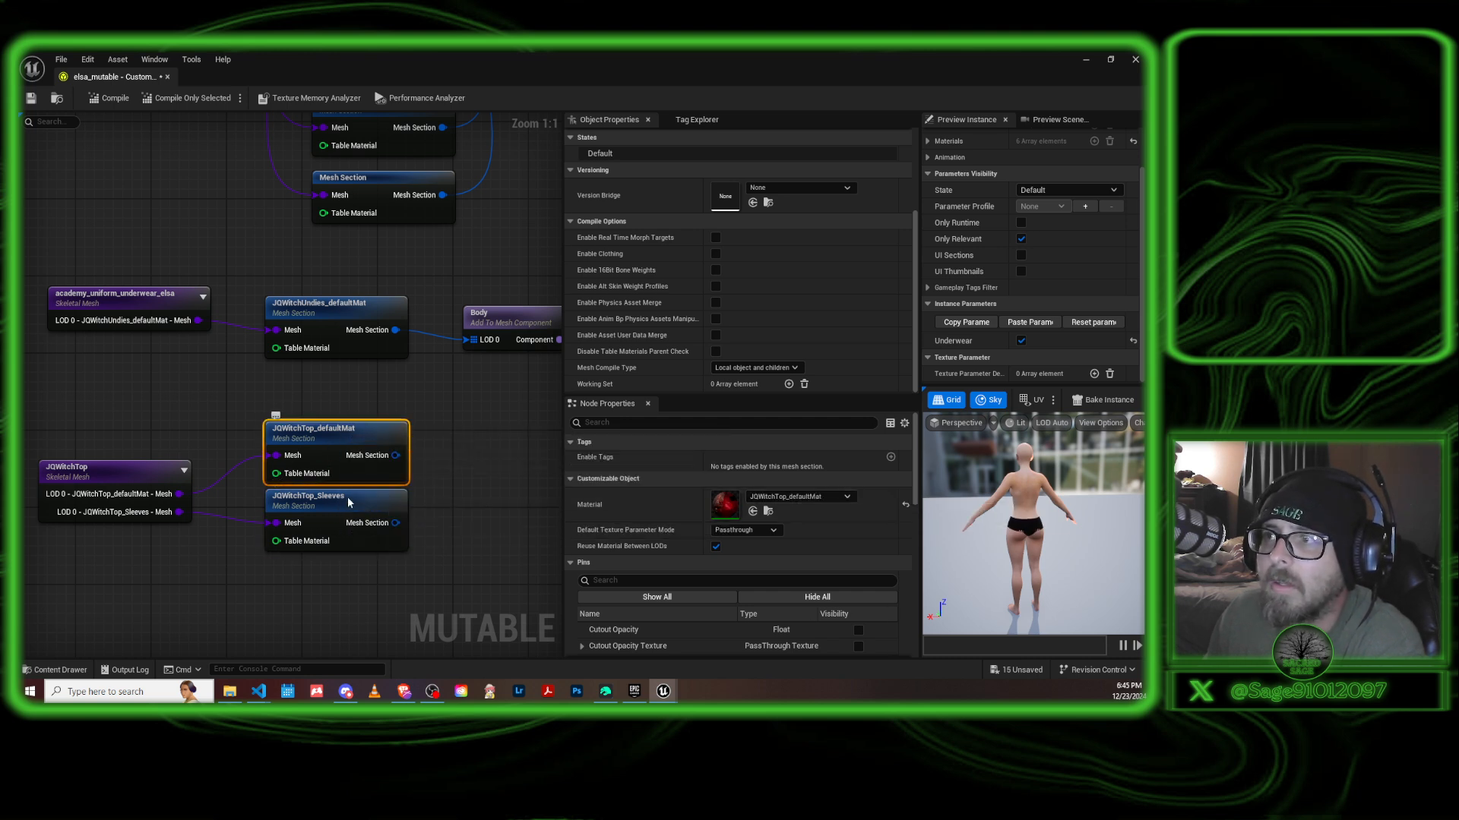
pyautogui.click(318, 440)
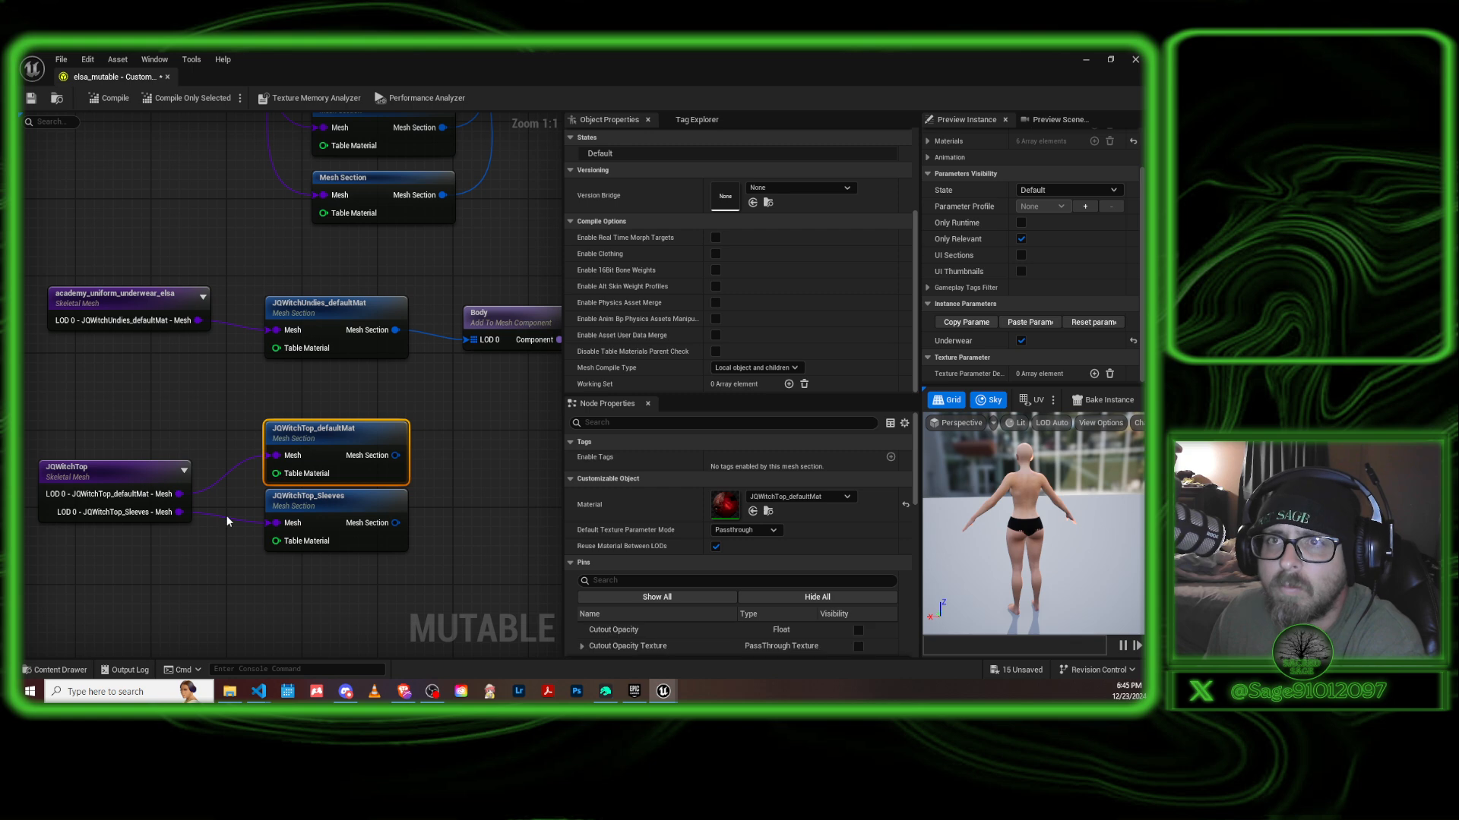
# Browse the project content to the Materials folder of JQWitchTop inside DazToUnreal.
pyautogui.click(54, 670)
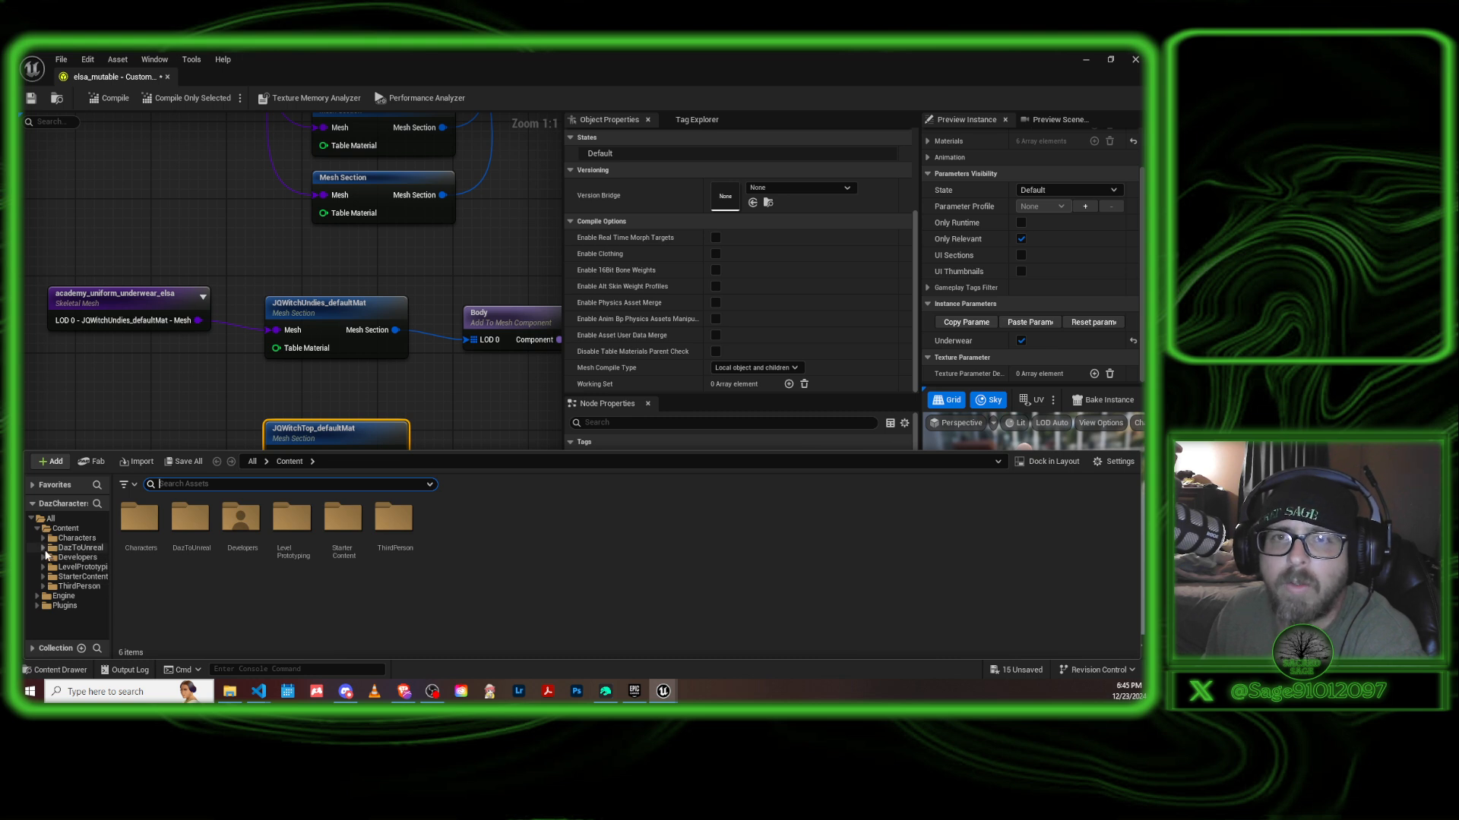
pyautogui.click(42, 548)
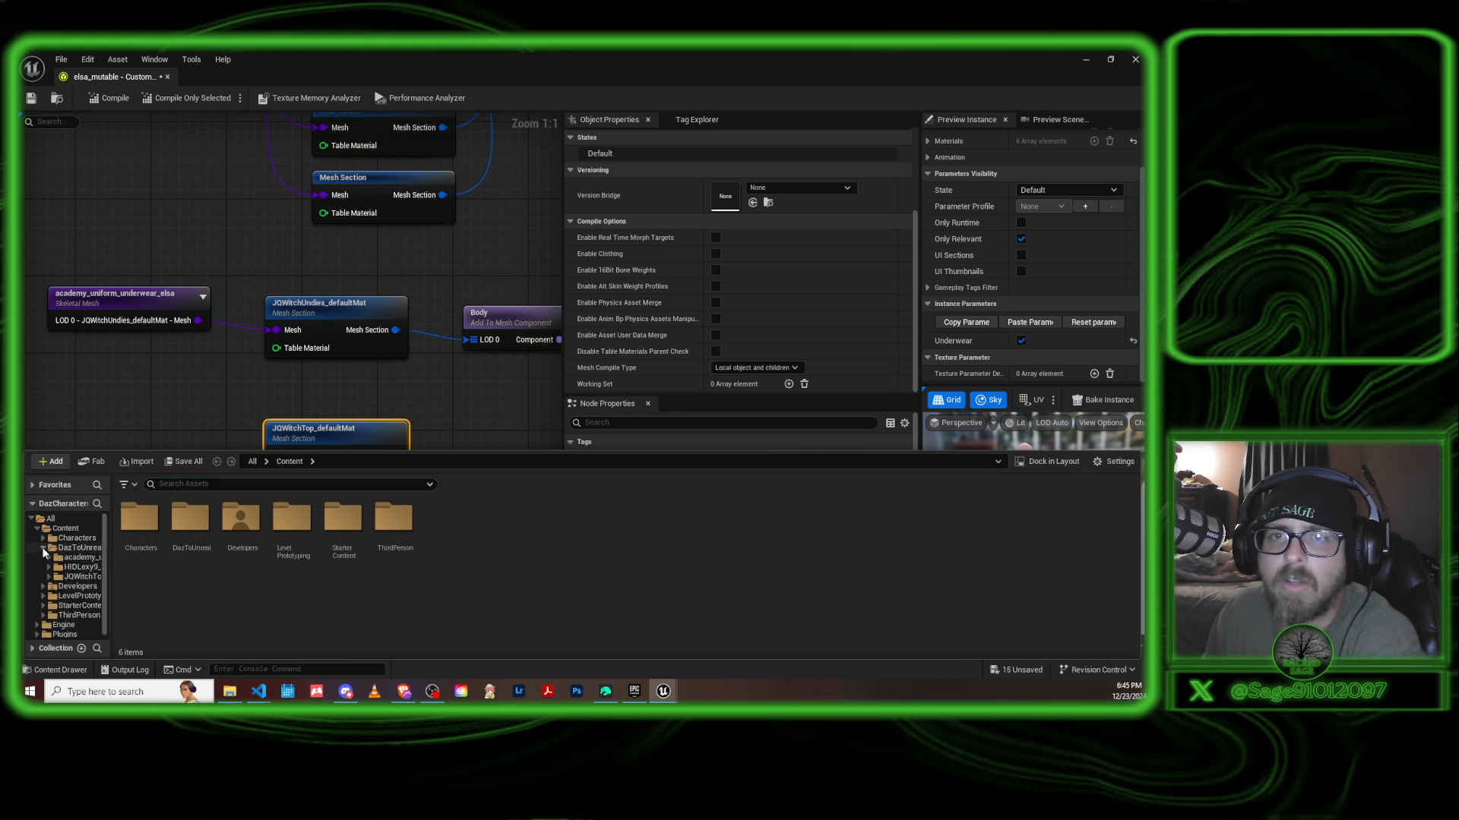
pyautogui.click(82, 576)
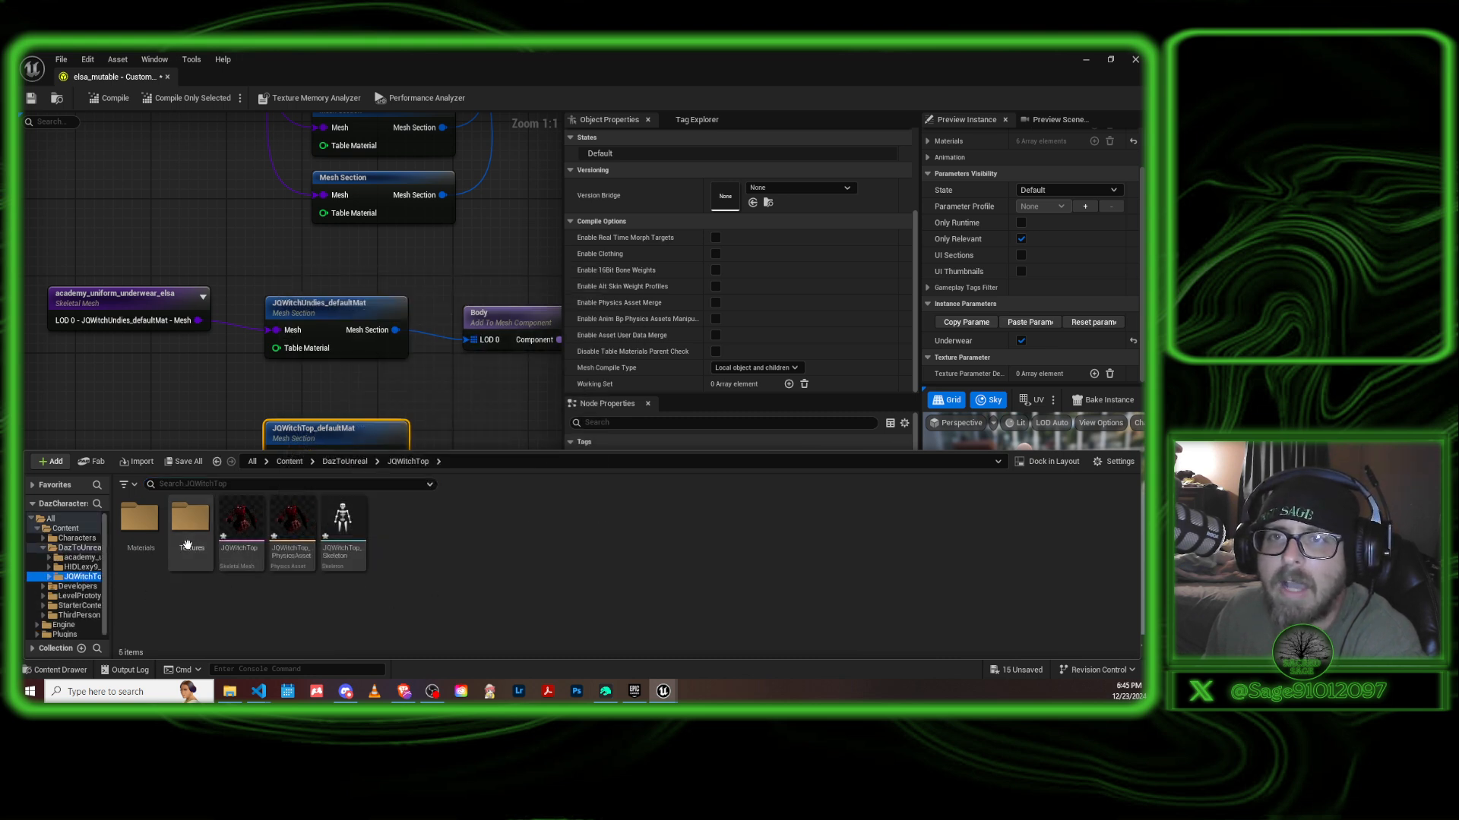
pyautogui.doubleClick(139, 518)
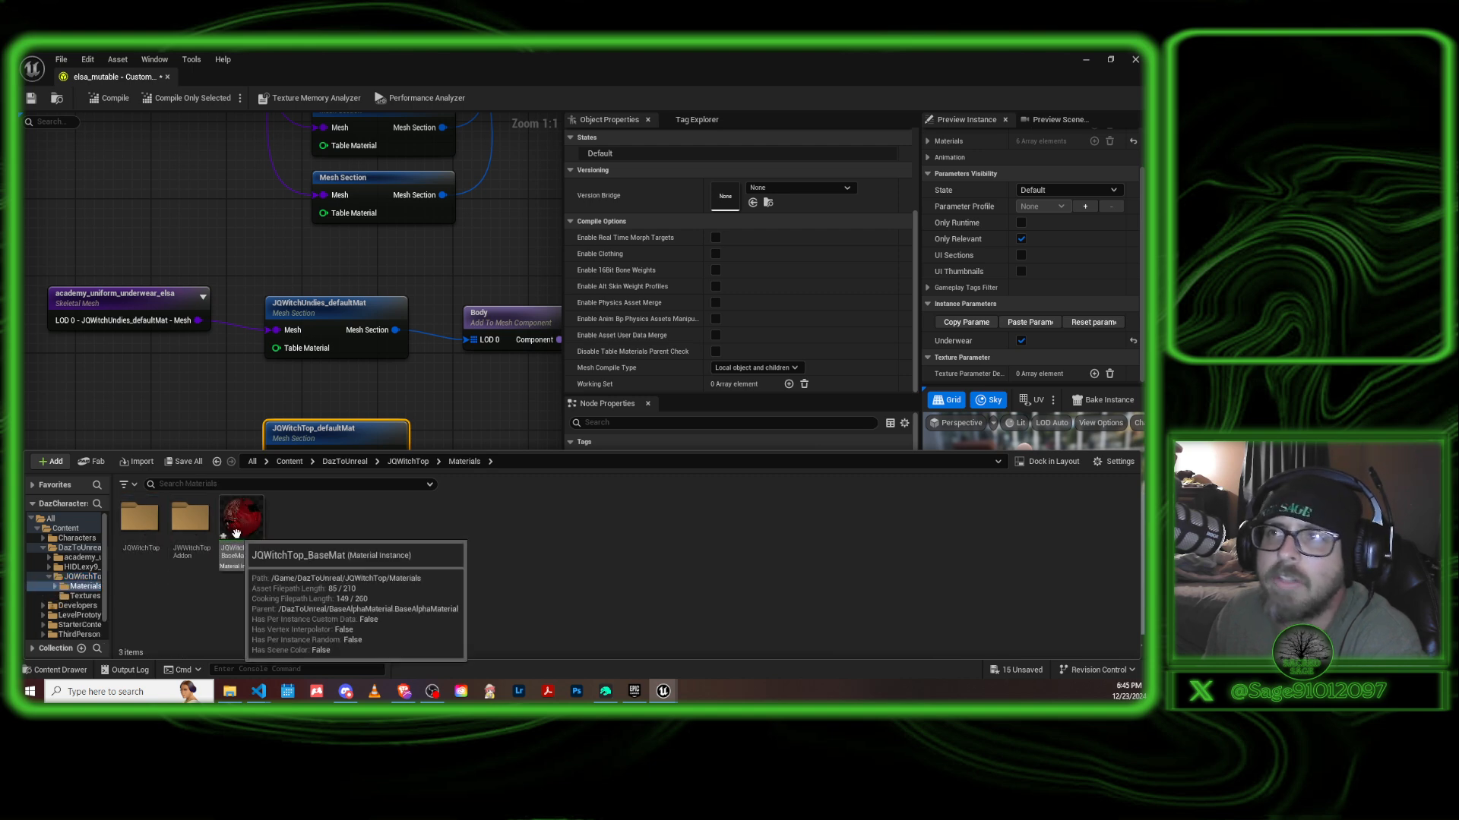
# Try dragging the JQWitchTop_BaseMat material instance out of the Materials folder, and close the content drawer.
pyautogui.moveTo(237, 534)
pyautogui.mouseDown()
pyautogui.moveTo(680, 352)
pyautogui.moveTo(800, 231)
pyautogui.moveTo(777, 392)
pyautogui.moveTo(532, 427)
pyautogui.moveTo(207, 526)
pyautogui.moveTo(236, 523)
pyautogui.mouseUp()
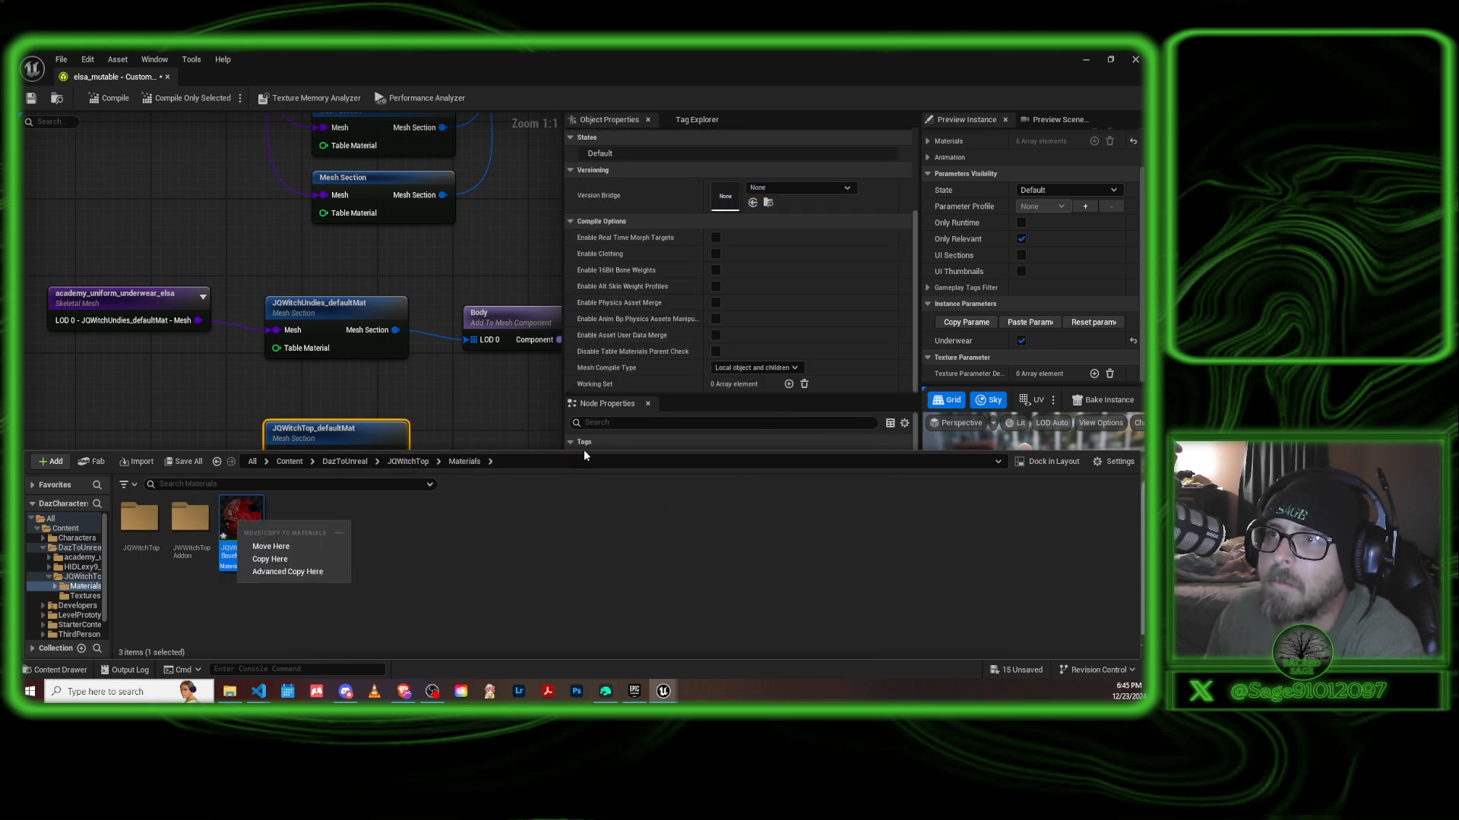
pyautogui.moveTo(583, 453); pyautogui.dragTo(581, 547)
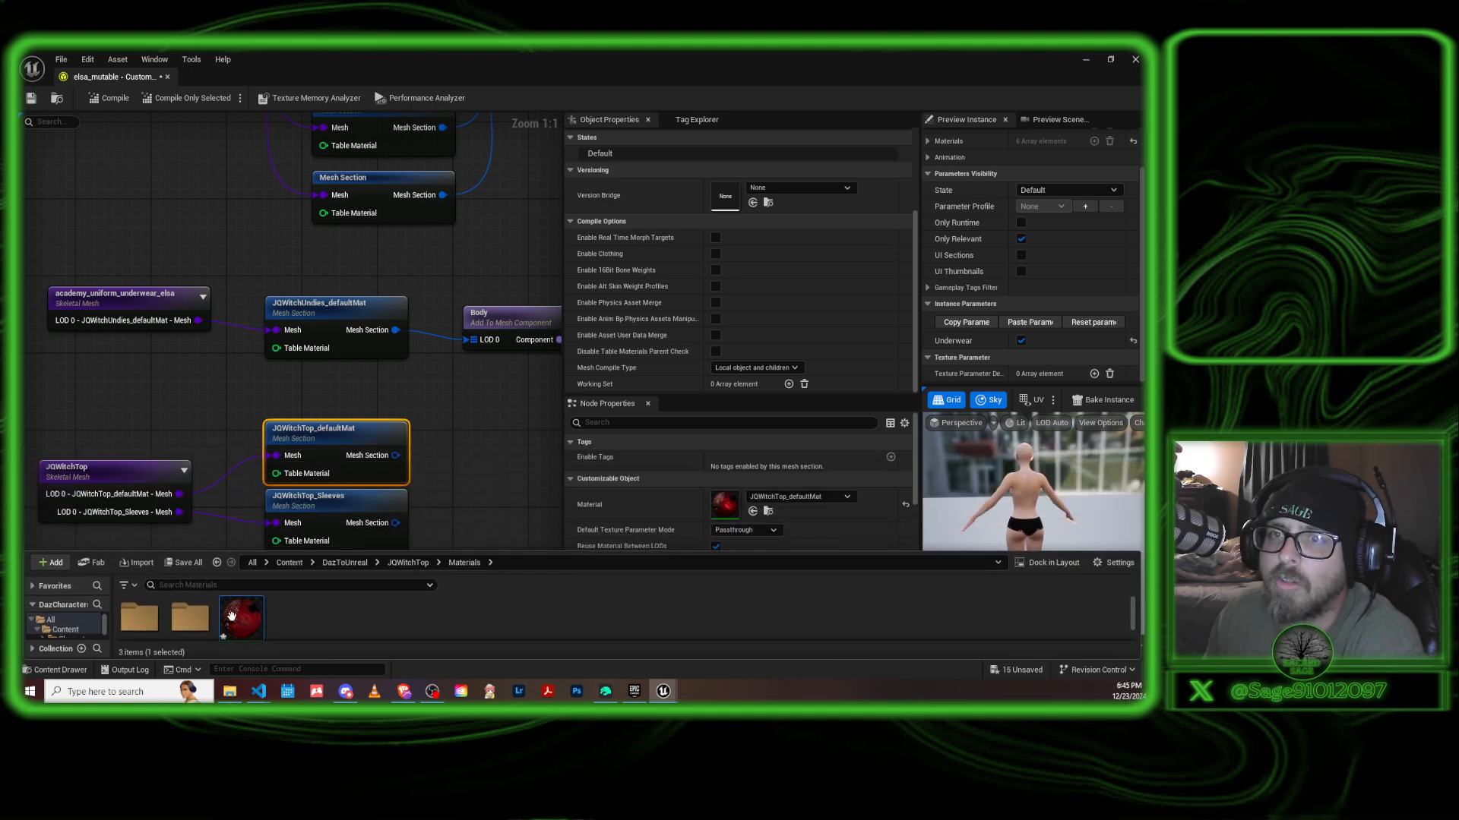
pyautogui.moveTo(239, 617)
pyautogui.mouseDown()
pyautogui.moveTo(498, 578)
pyautogui.moveTo(244, 619)
pyautogui.mouseUp()
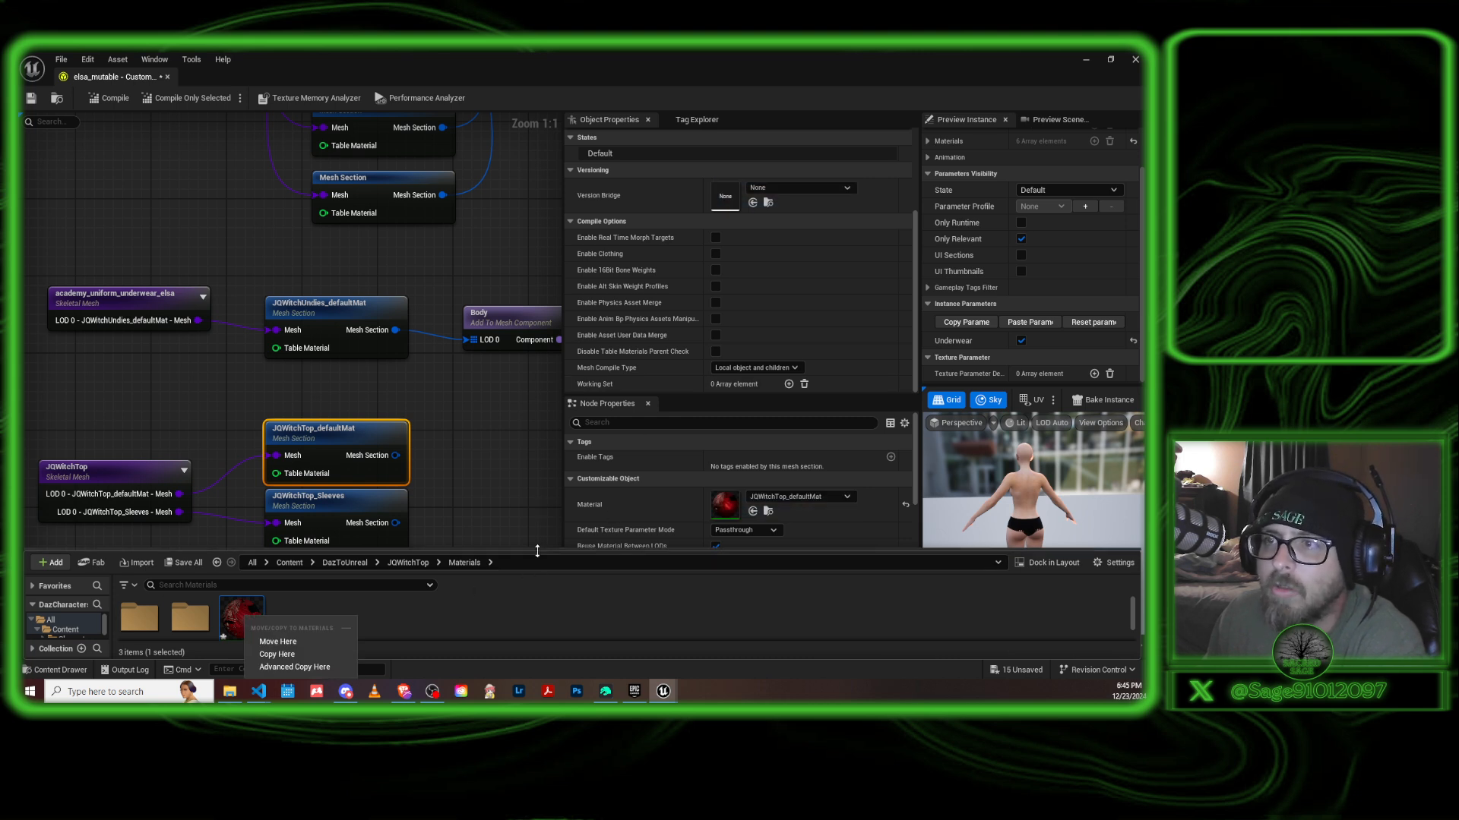
pyautogui.moveTo(537, 550); pyautogui.dragTo(537, 459)
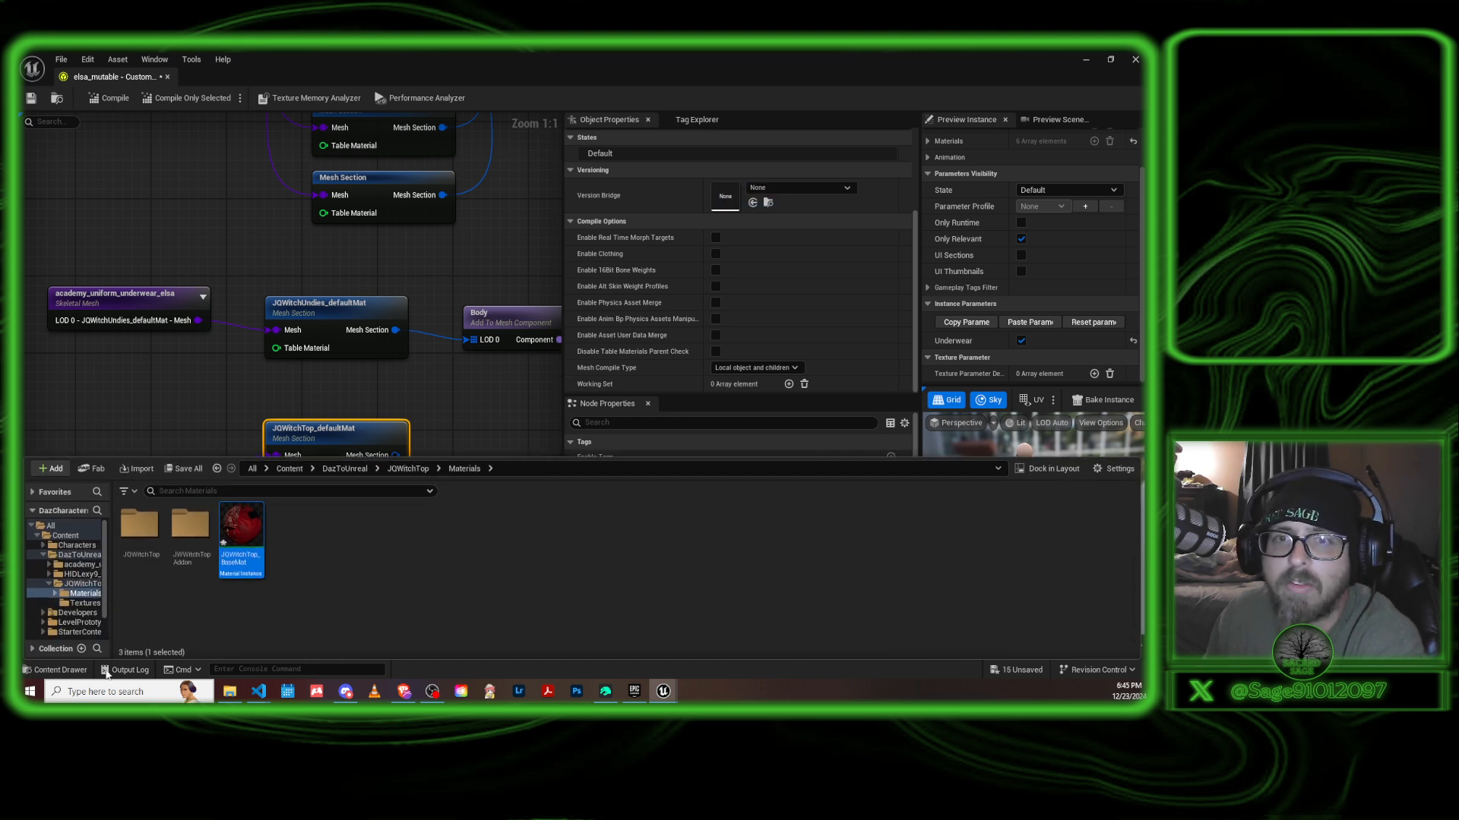
pyautogui.click(60, 670)
# Add an Add To Mesh Component node beside the two JQWitchTop mesh sections.
pyautogui.moveTo(478, 427); pyautogui.dragTo(386, 408, button='right')
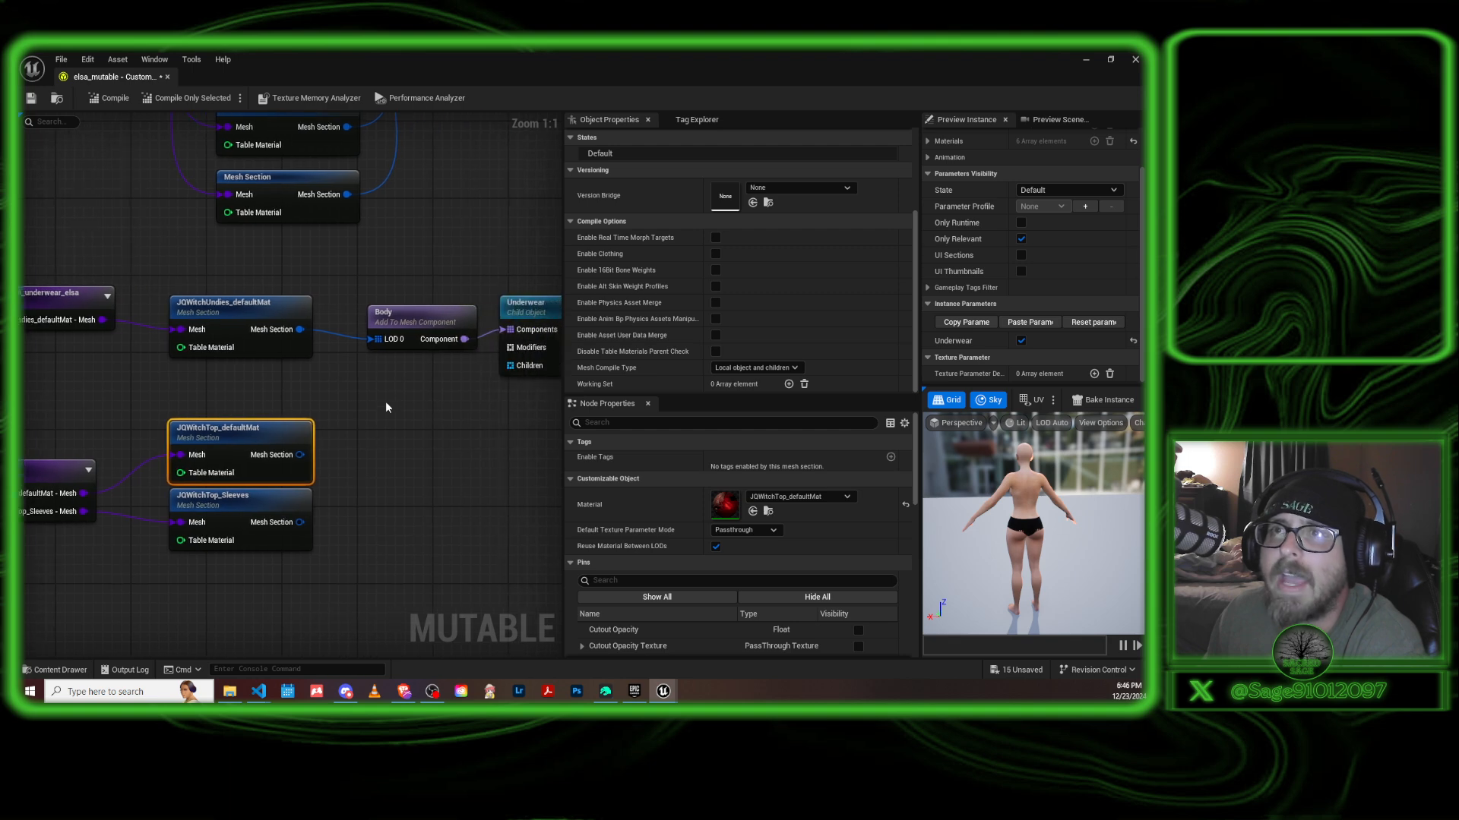
pyautogui.rightClick(389, 469)
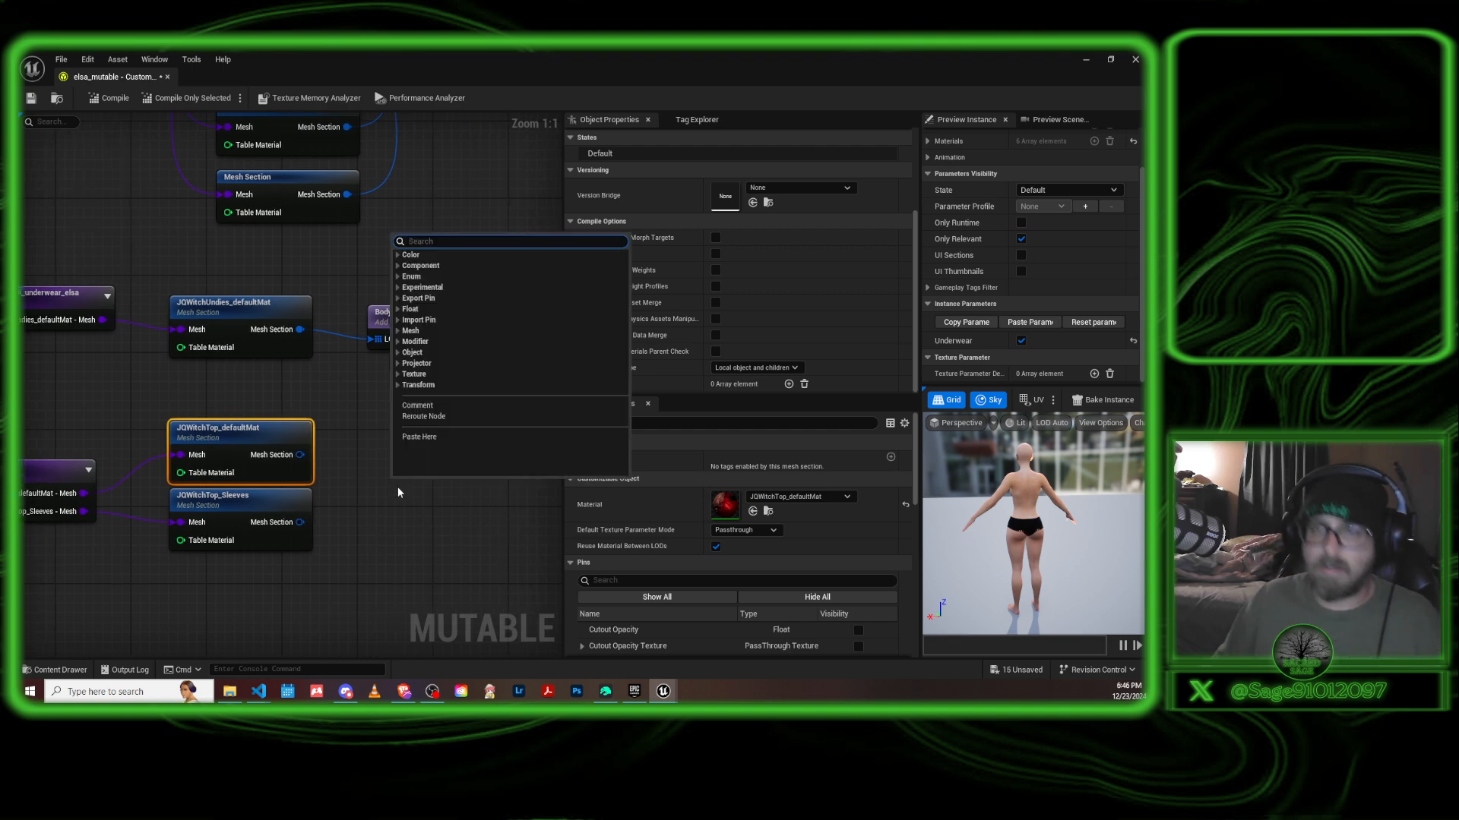
pyautogui.write('add')
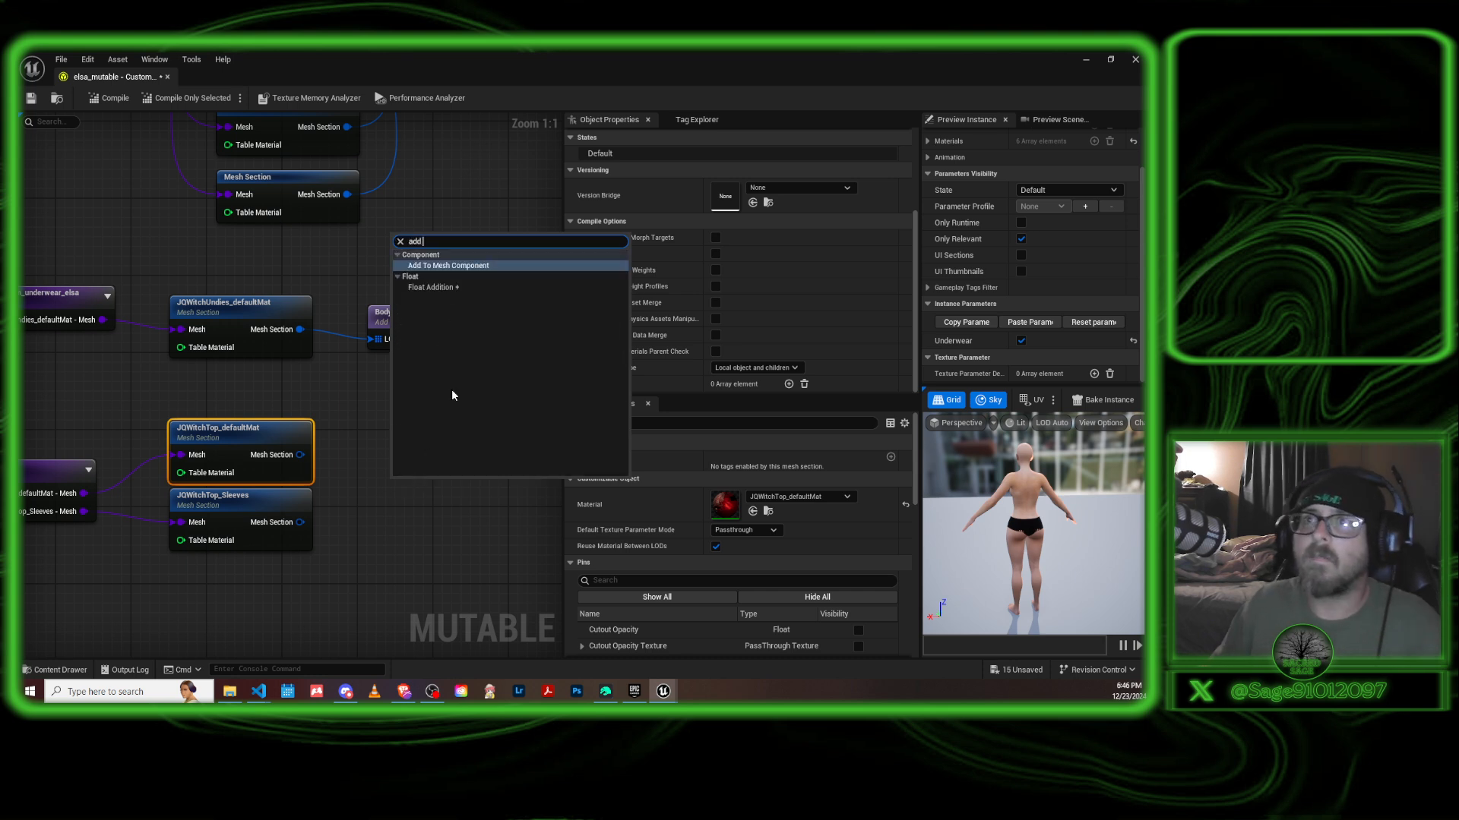
pyautogui.click(469, 266)
pyautogui.moveTo(438, 498); pyautogui.dragTo(406, 481)
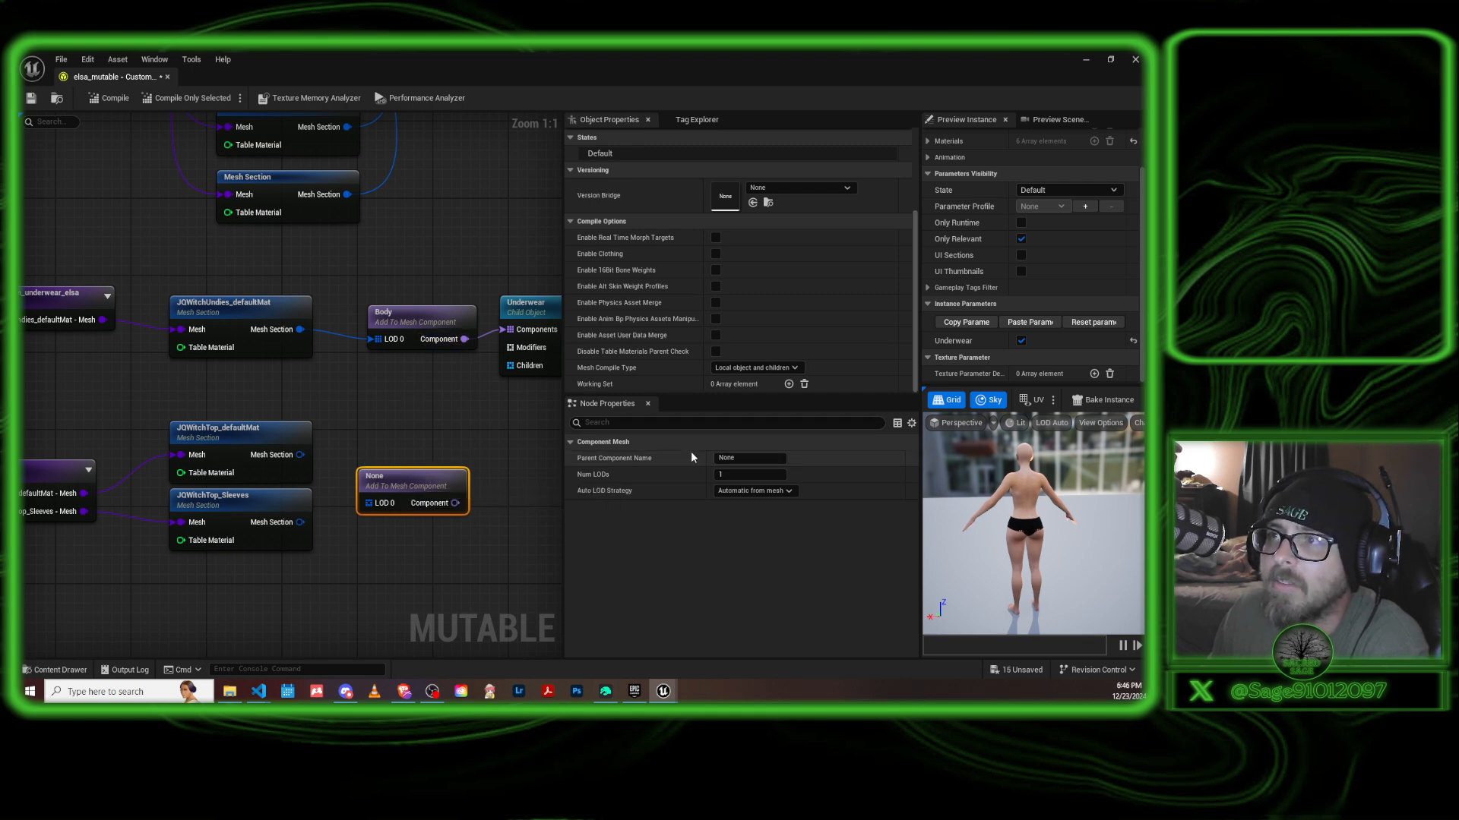
# Set the new Add To Mesh Component node's parent component name to Body.
pyautogui.click(749, 458)
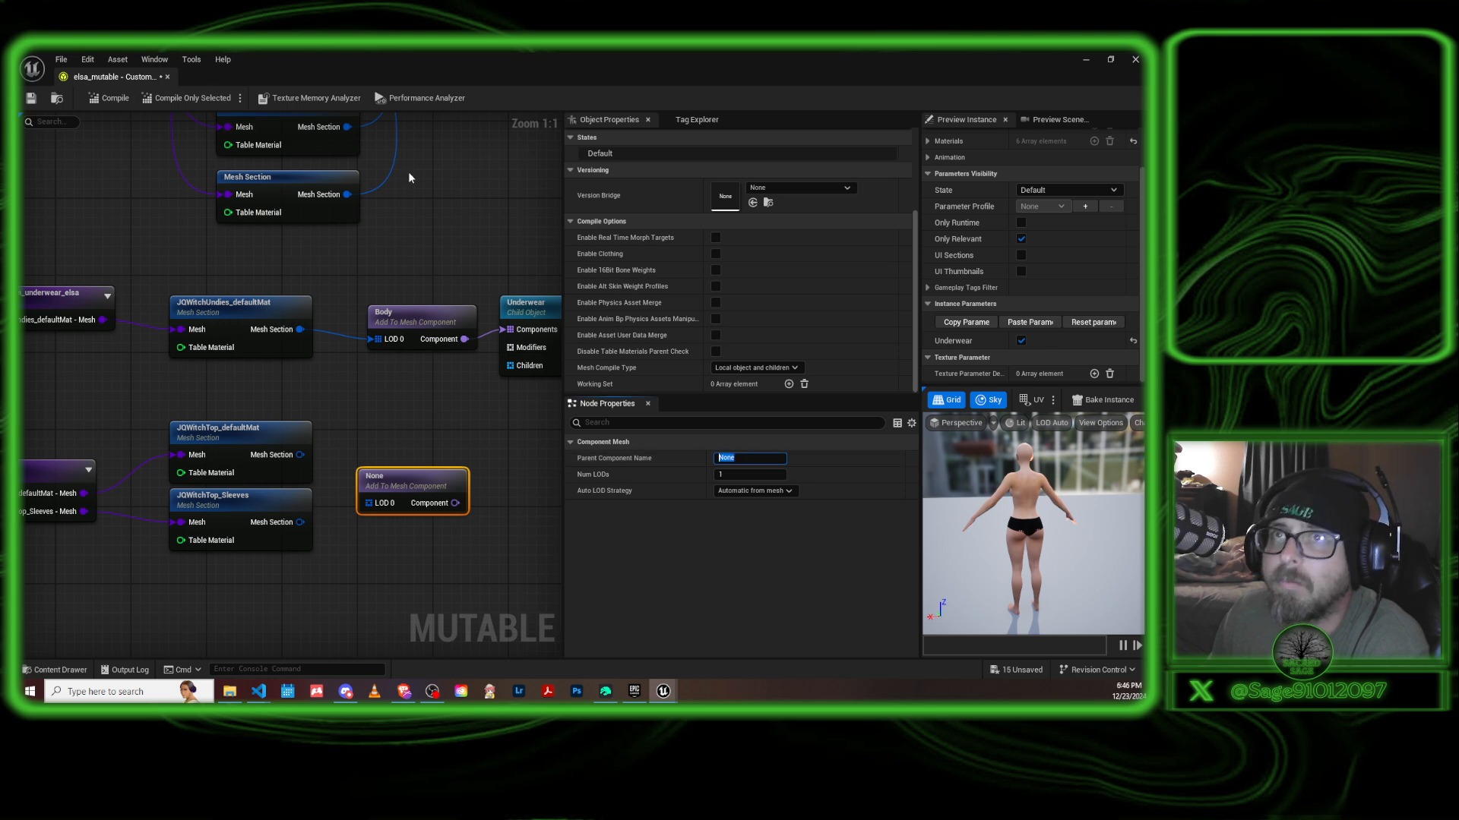
pyautogui.press('BackSpace')
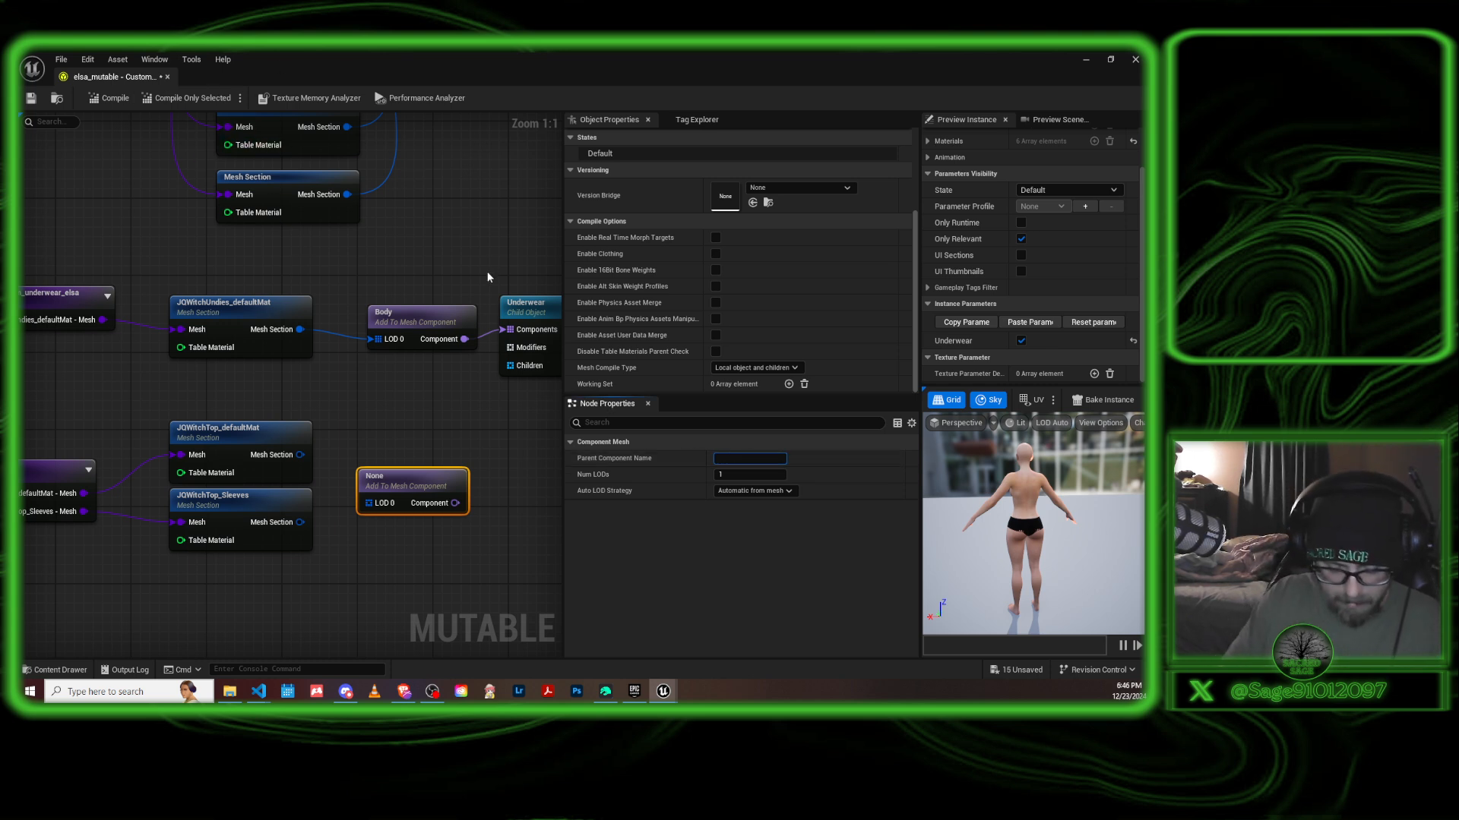
pyautogui.write('Body')
pyautogui.press('Return')
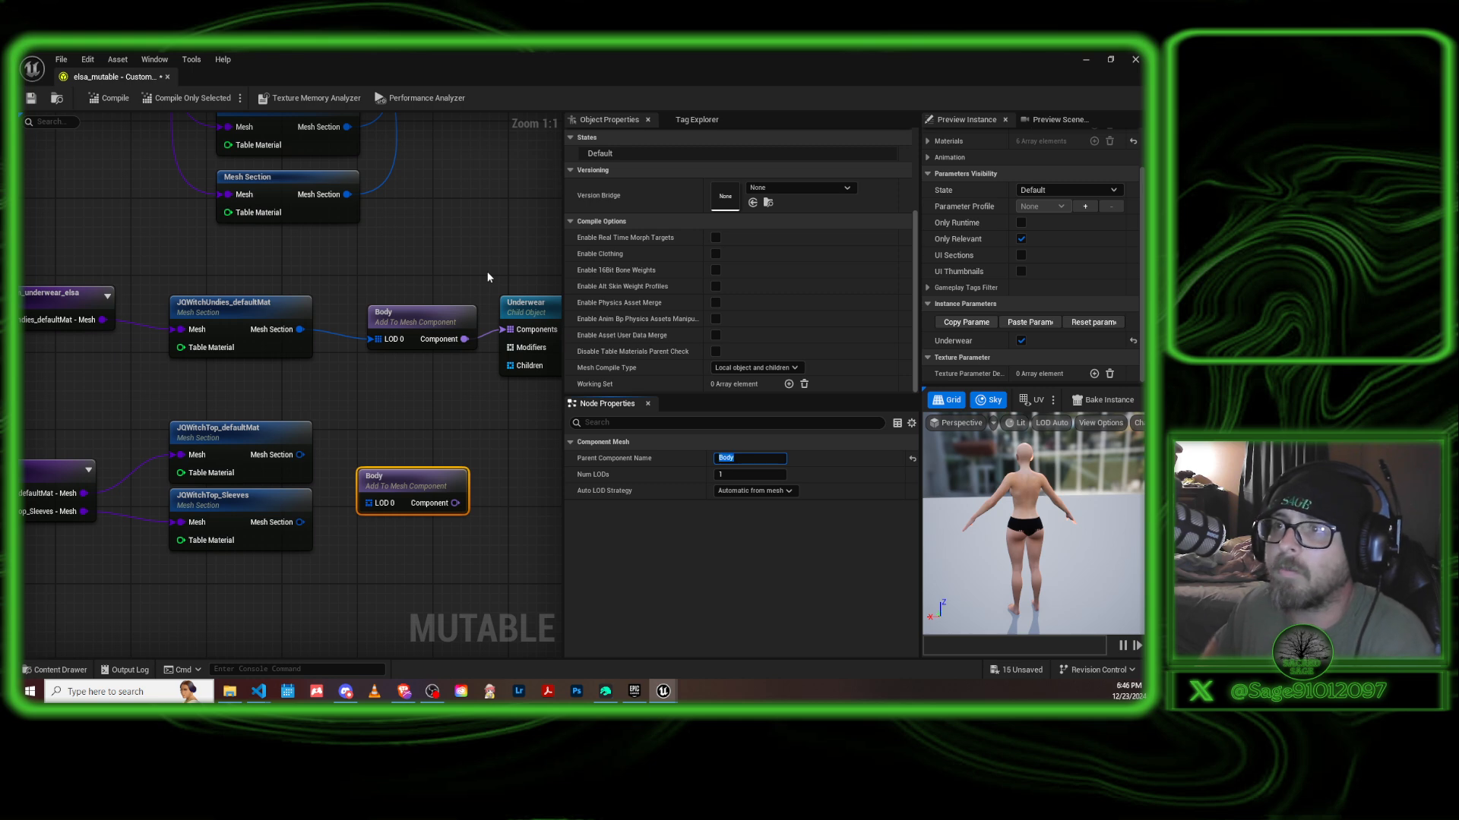
pyautogui.click(432, 395)
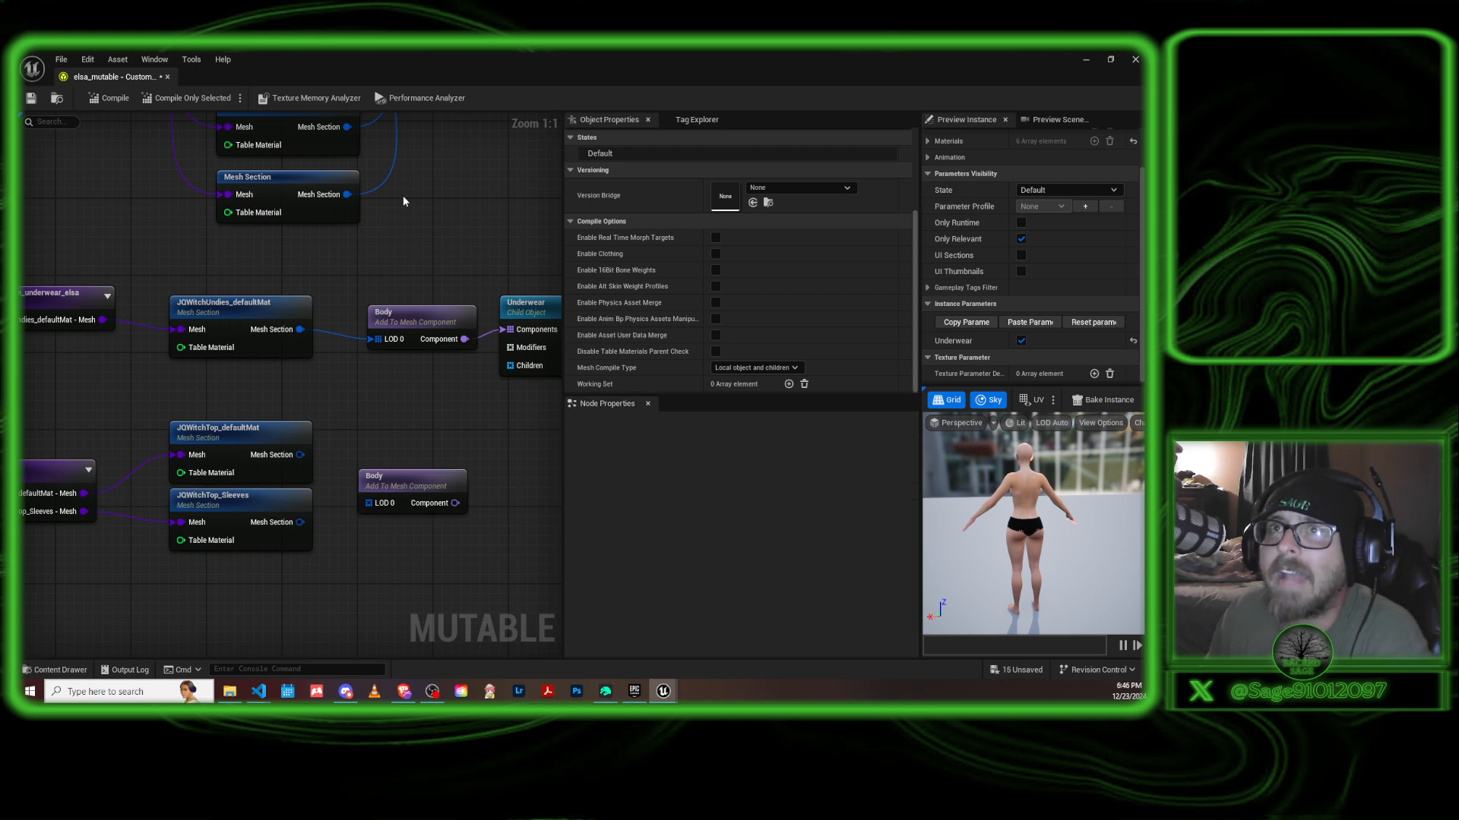
# Line up the new Body node beneath the underwear's Body node and connect both JQWitchTop mesh sections to its LOD 0 input.
pyautogui.moveTo(403, 195); pyautogui.dragTo(515, 474, button='right')
pyautogui.moveTo(447, 174); pyautogui.dragTo(320, 243, button='right')
pyautogui.moveTo(480, 361); pyautogui.dragTo(362, 335, button='right')
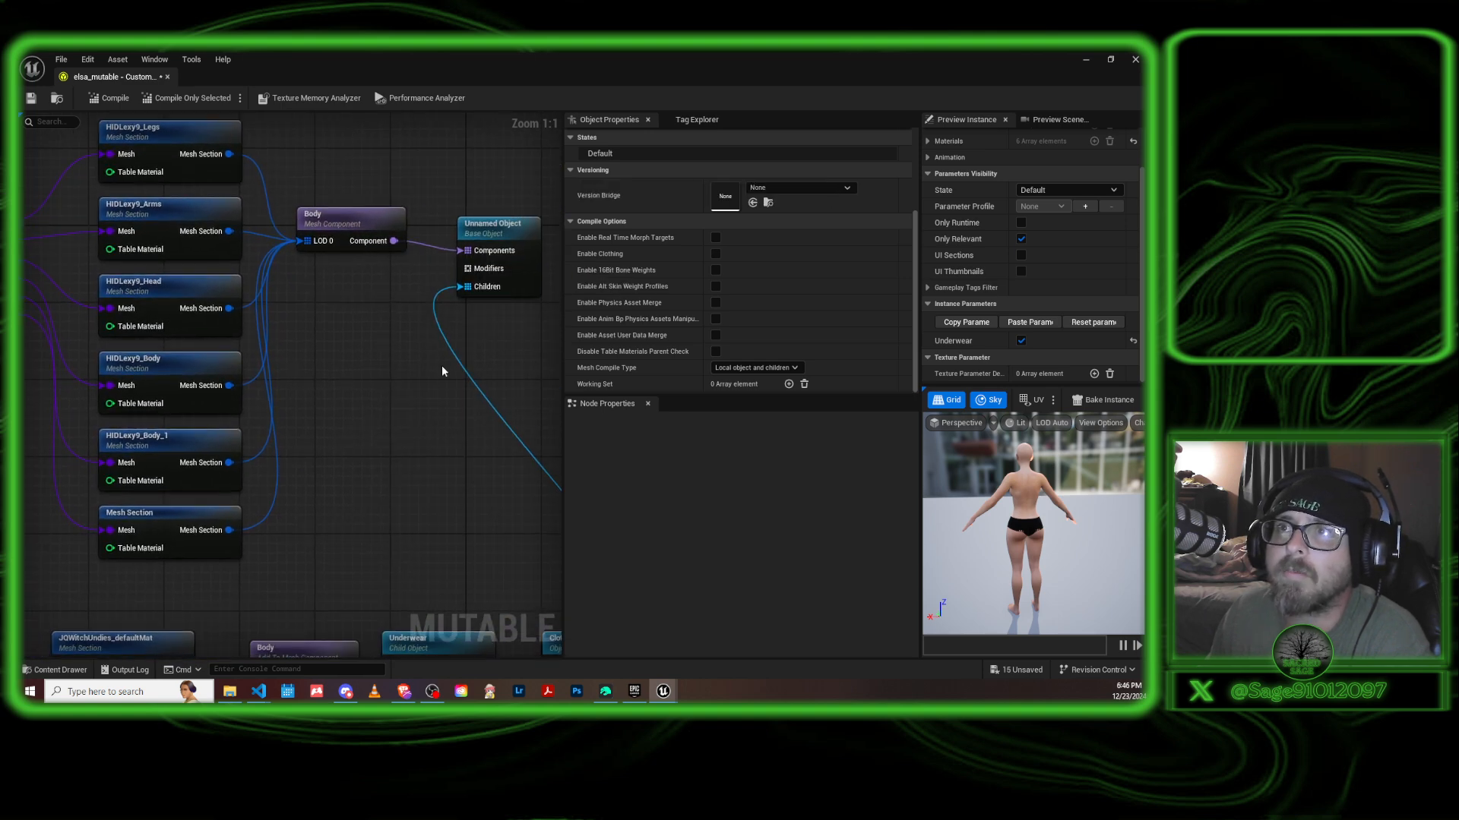
pyautogui.moveTo(387, 404); pyautogui.dragTo(378, 329, button='right')
pyautogui.moveTo(394, 487); pyautogui.dragTo(403, 286, button='right')
pyautogui.moveTo(450, 550); pyautogui.dragTo(492, 430, button='right')
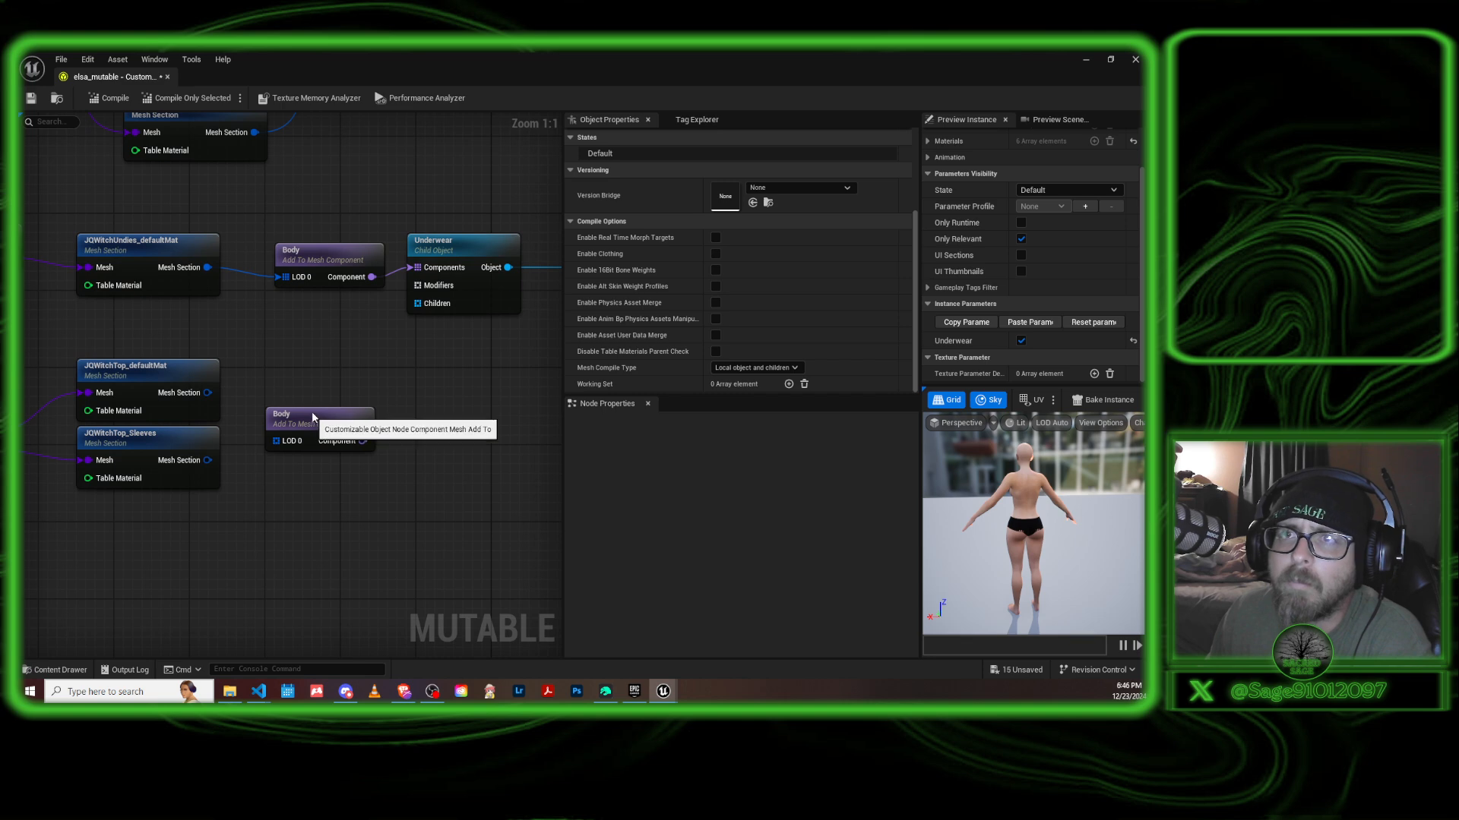
pyautogui.moveTo(312, 416); pyautogui.dragTo(331, 416)
pyautogui.moveTo(204, 392); pyautogui.dragTo(296, 441)
pyautogui.moveTo(208, 460); pyautogui.dragTo(313, 420)
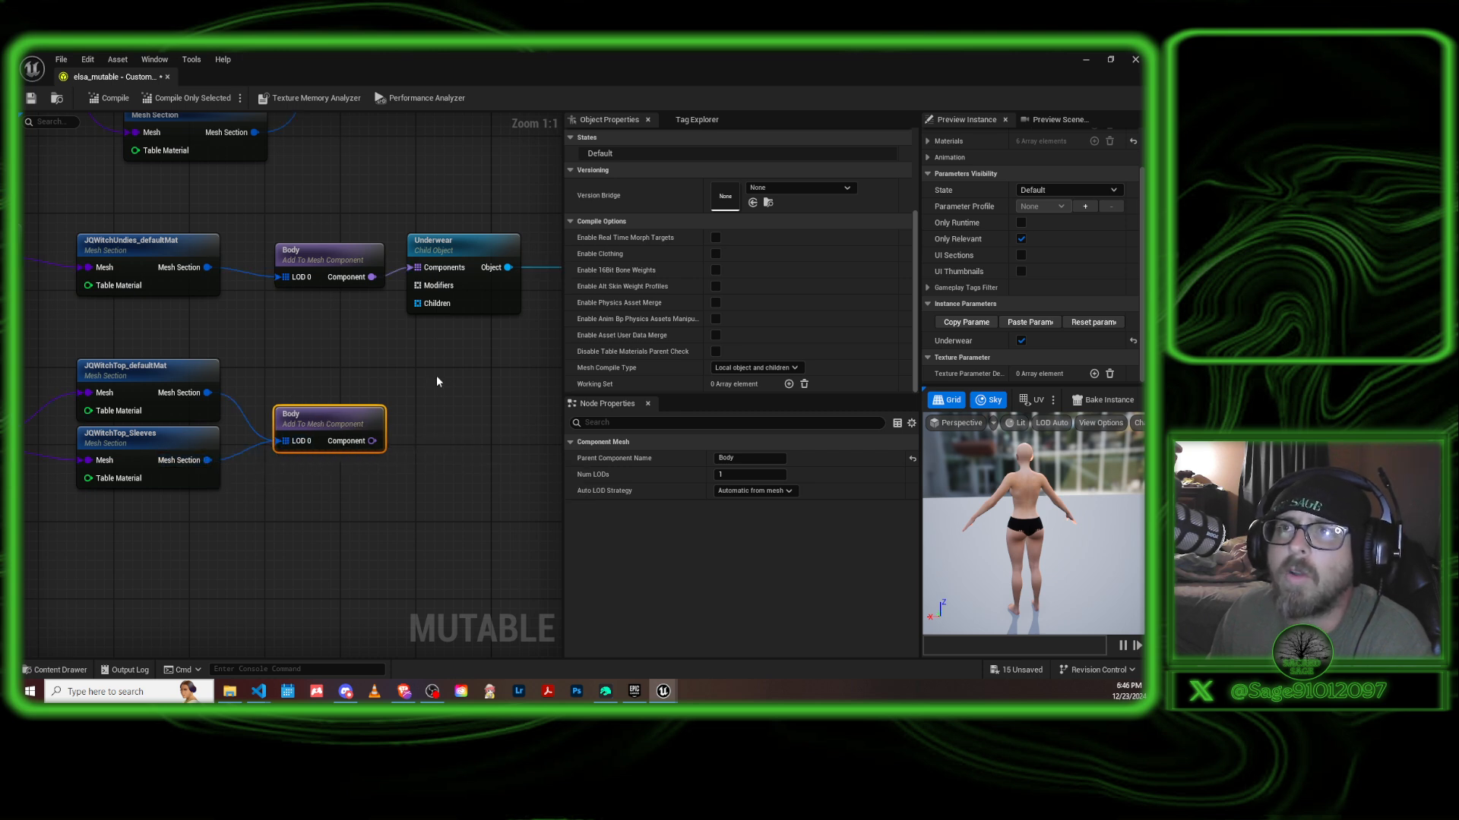
# Add a Child Object node beneath the Underwear object and connect the witch top's Body component to its Components input.
pyautogui.click(459, 384)
pyautogui.rightClick(473, 428)
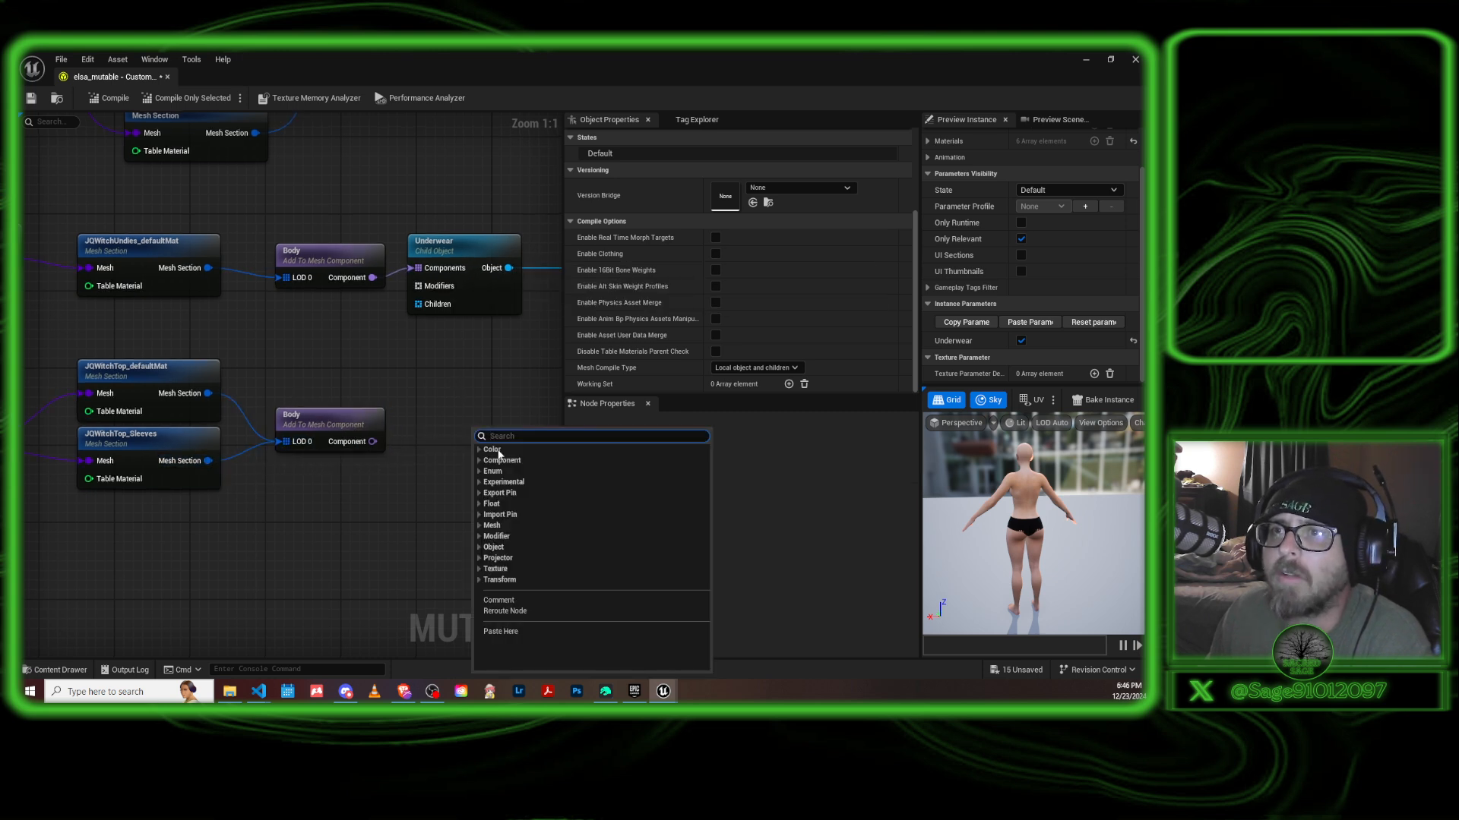
pyautogui.write('child')
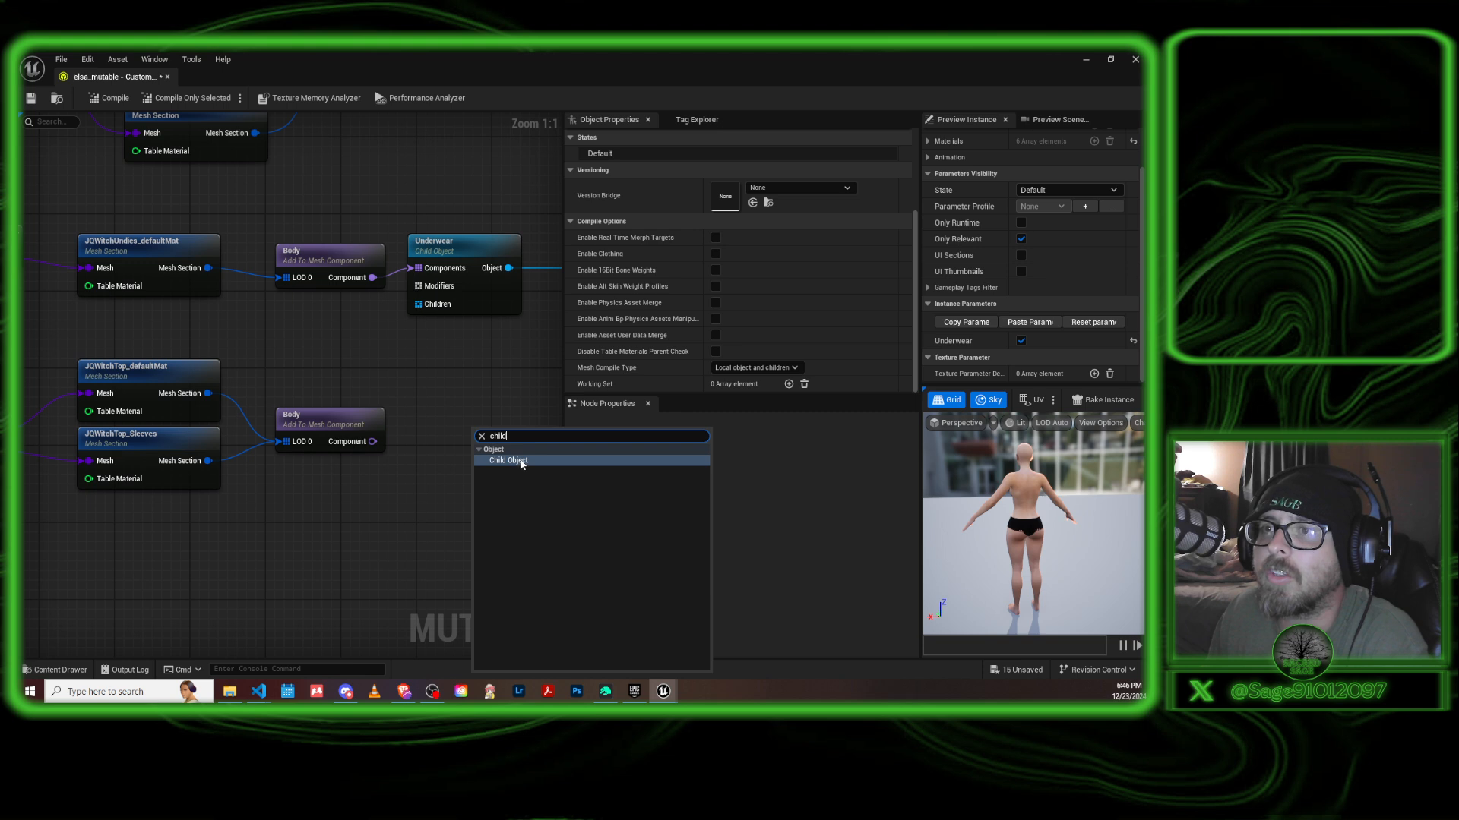
pyautogui.click(512, 460)
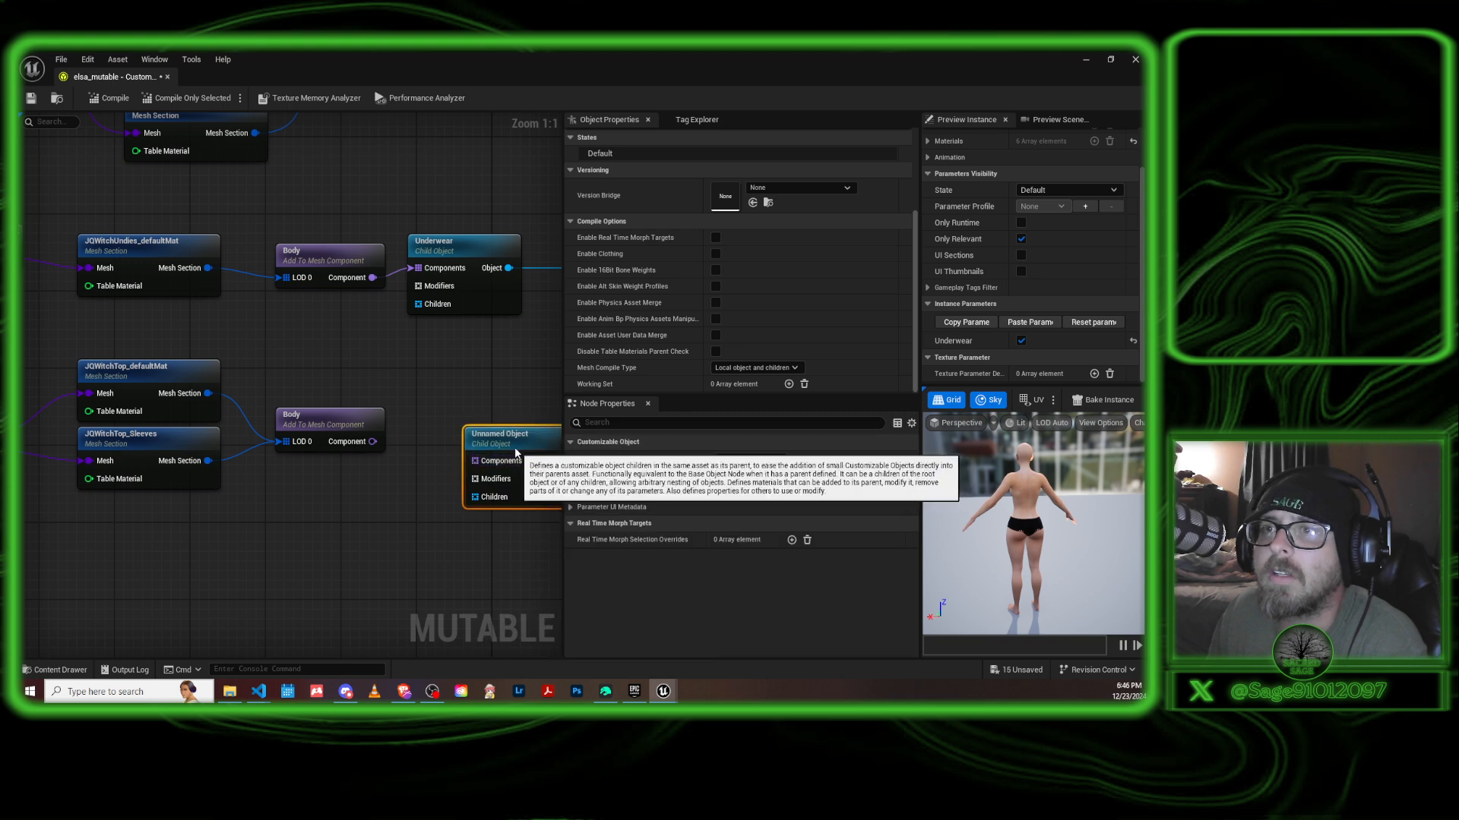
pyautogui.moveTo(516, 436); pyautogui.dragTo(458, 406)
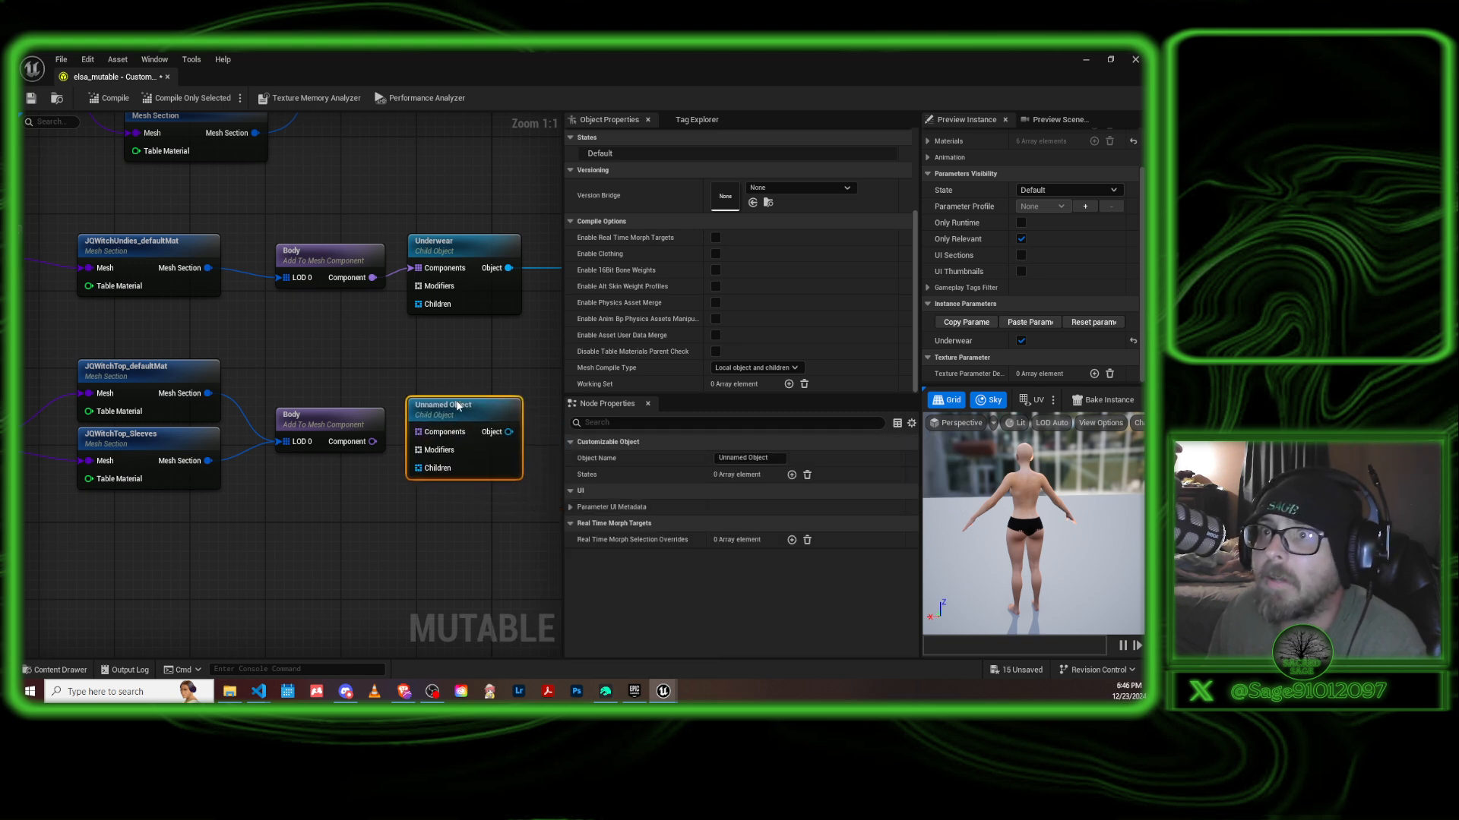
pyautogui.moveTo(373, 442); pyautogui.dragTo(418, 431)
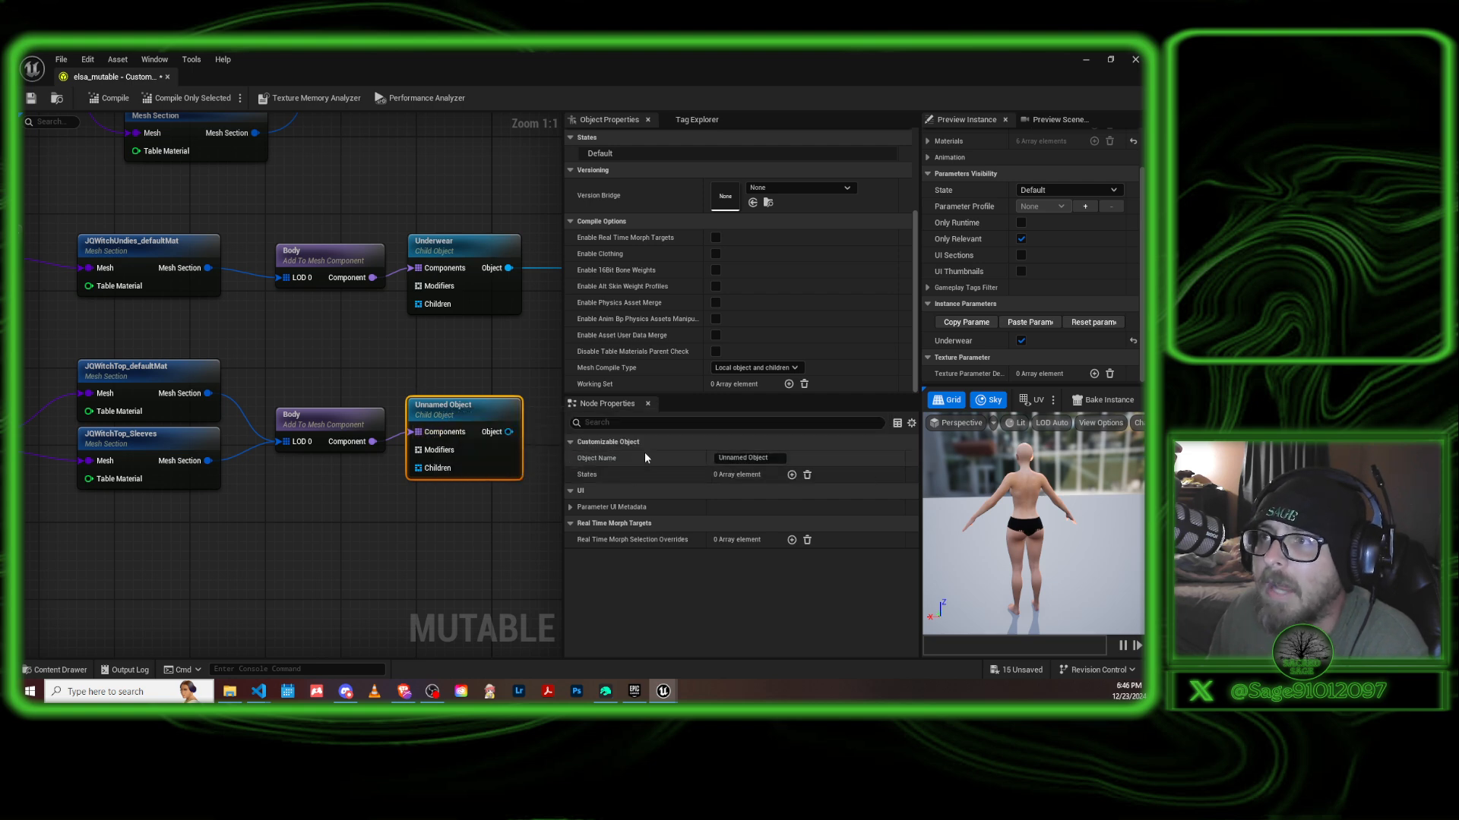
# Name the witch top's child object Chest.
pyautogui.click(760, 458)
pyautogui.hotkey('ctrl', 'a')
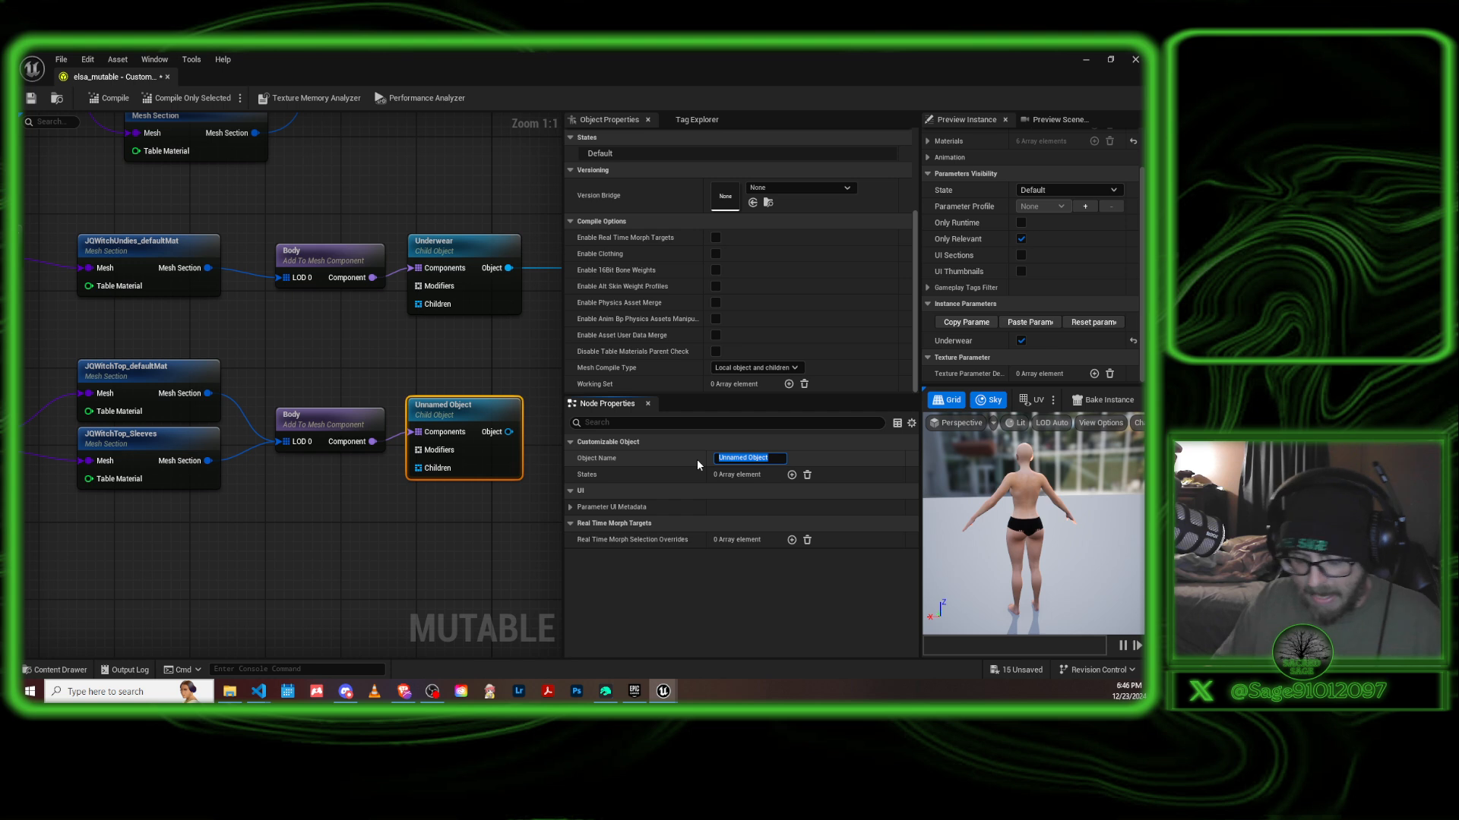
pyautogui.press('BackSpace')
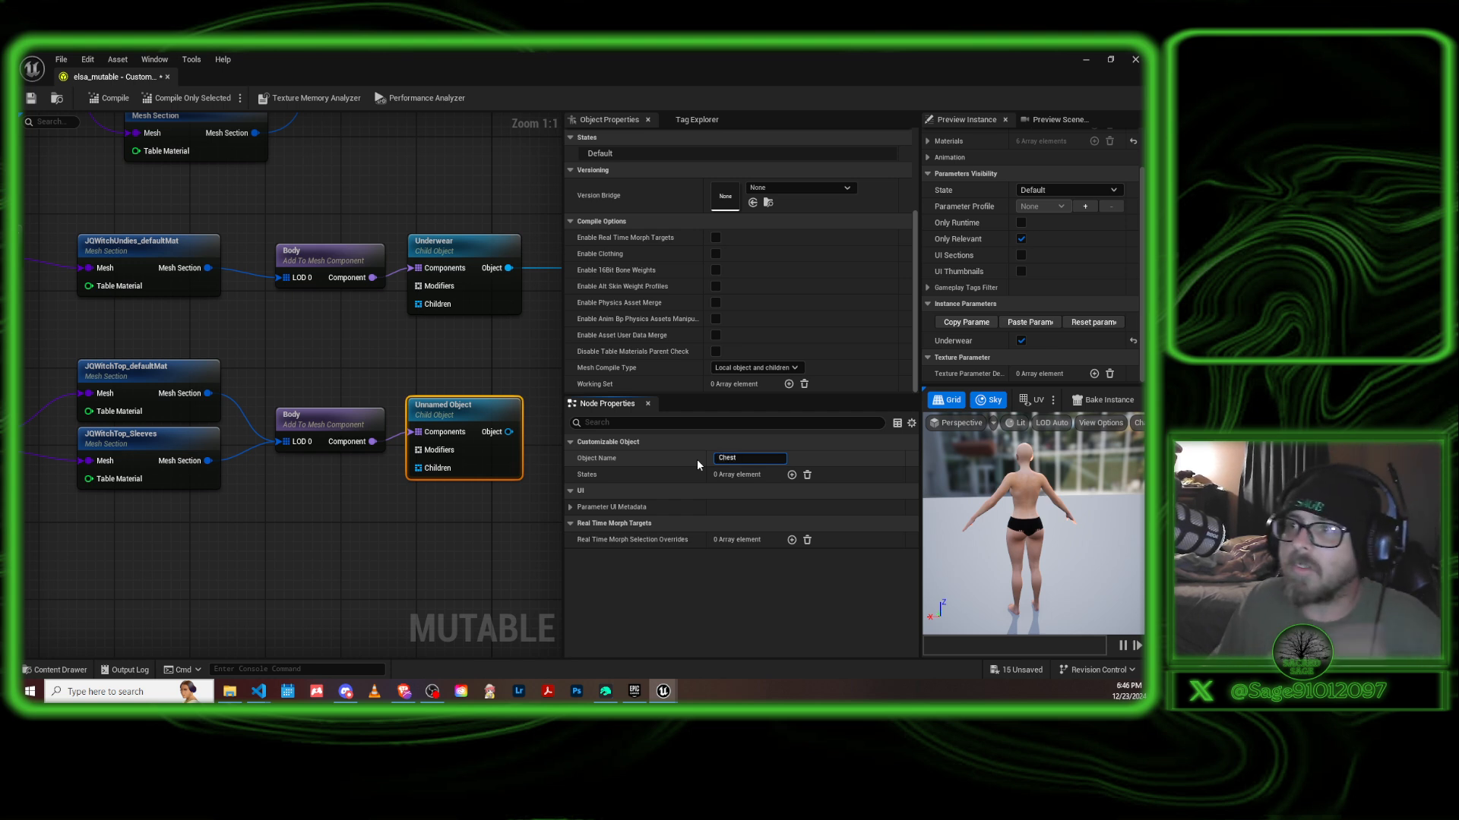
pyautogui.press('Return')
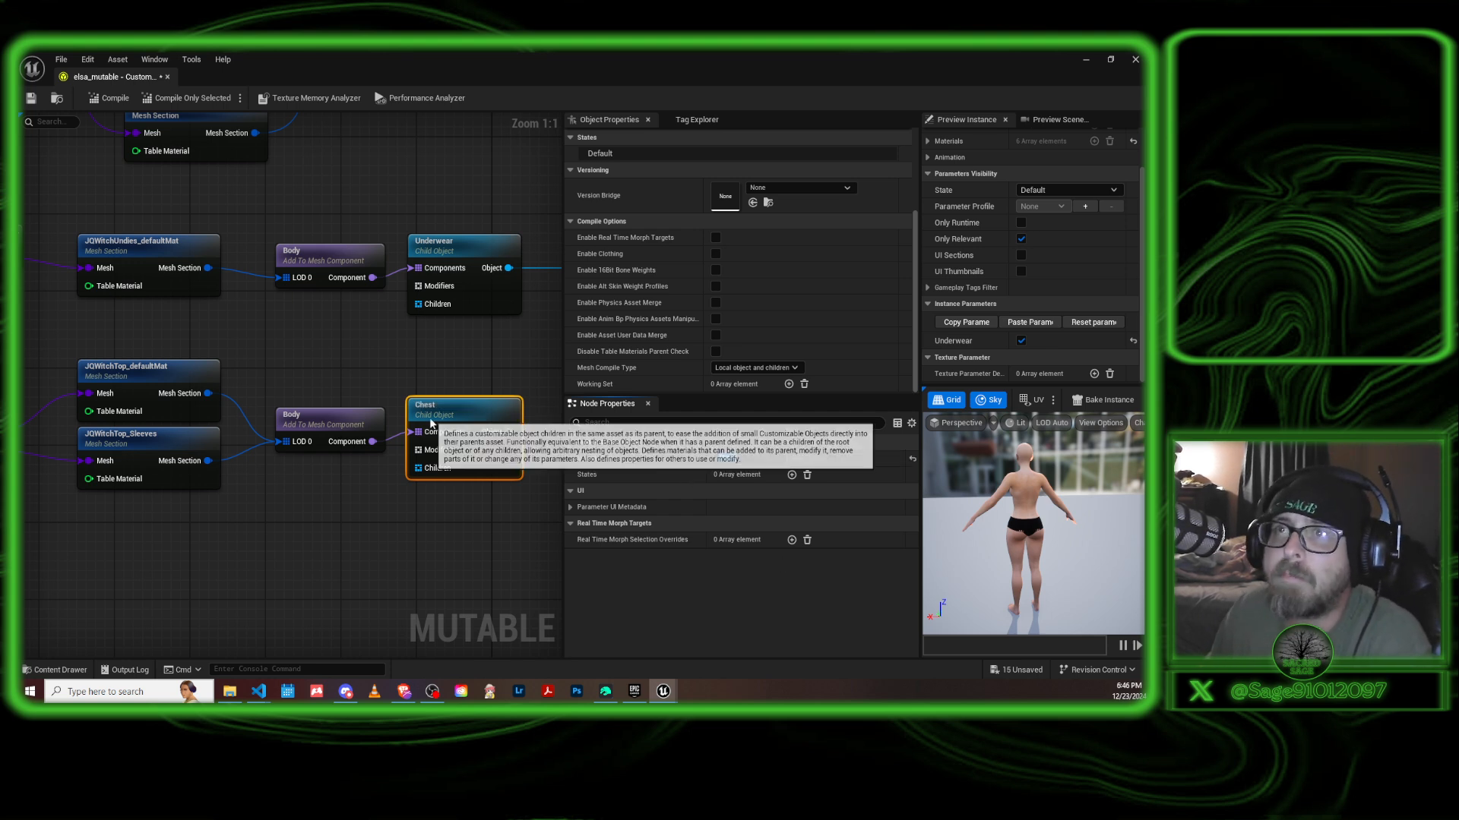
# Connect the Chest child object's Object output to the Objects input of the Cloth group.
pyautogui.moveTo(495, 523); pyautogui.dragTo(354, 540, button='right')
pyautogui.scroll(3, 653, 304)
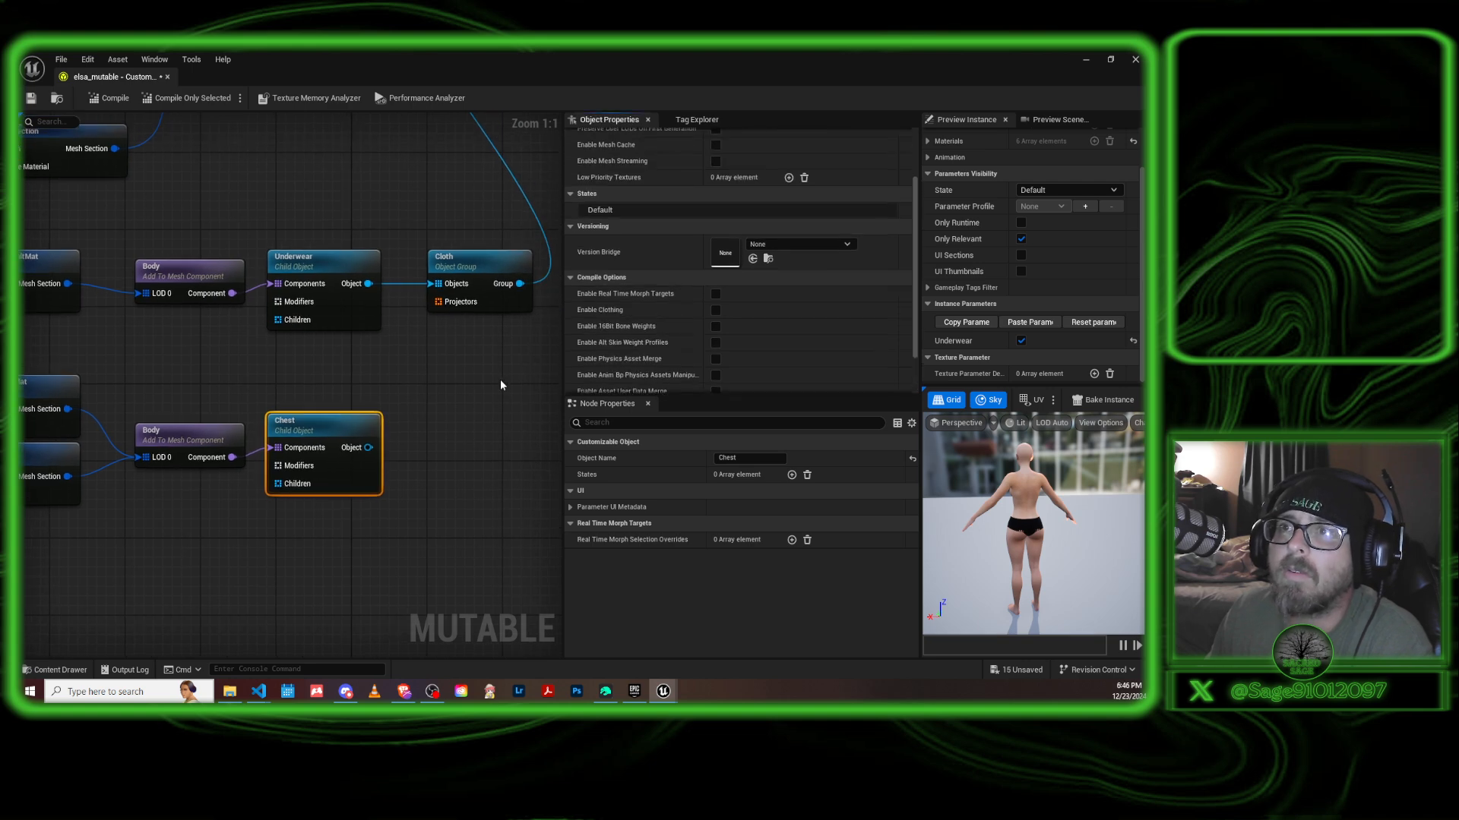
pyautogui.moveTo(500, 385); pyautogui.dragTo(436, 424, button='right')
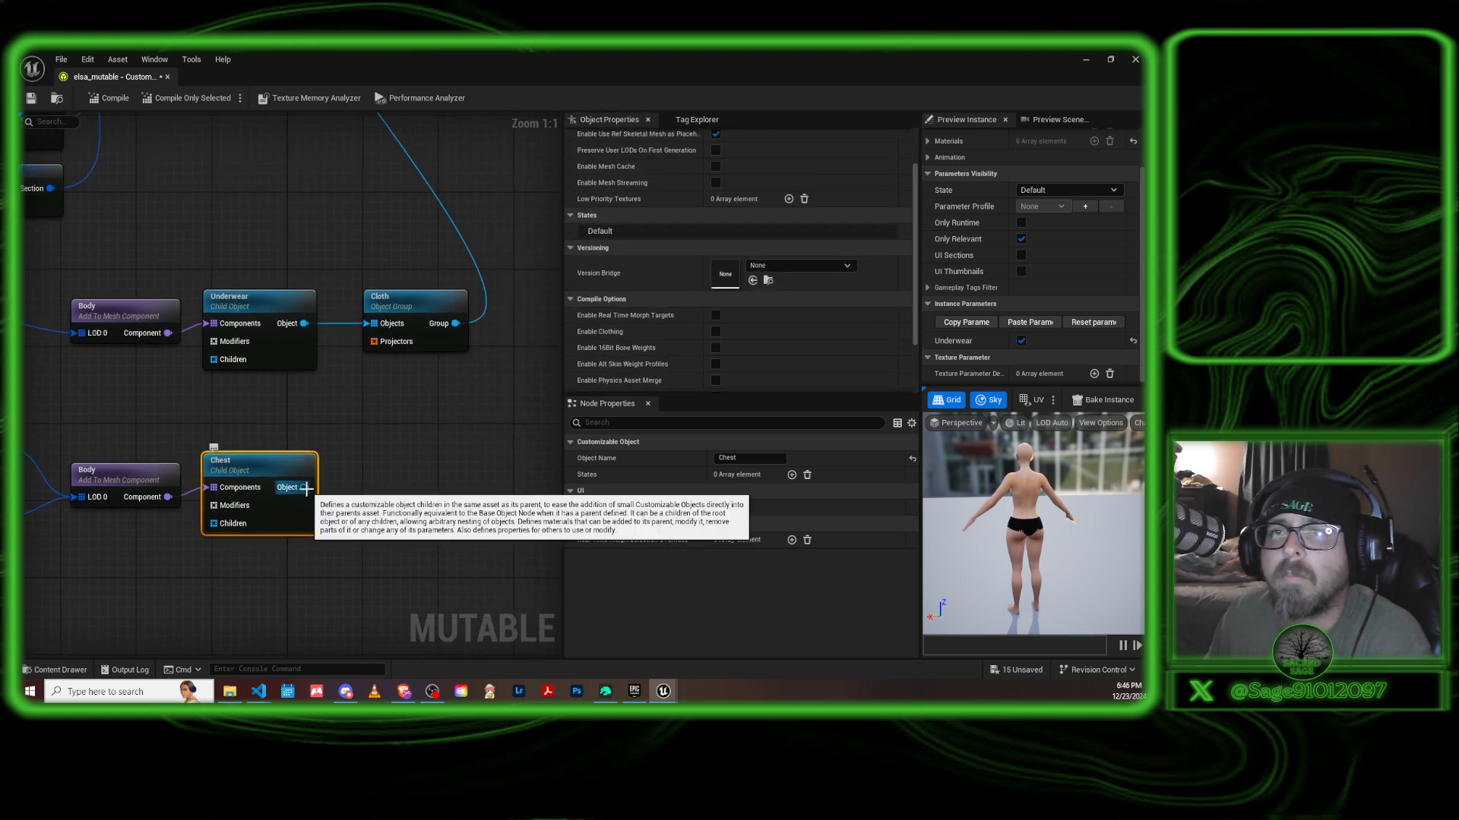
pyautogui.moveTo(303, 487); pyautogui.dragTo(375, 324)
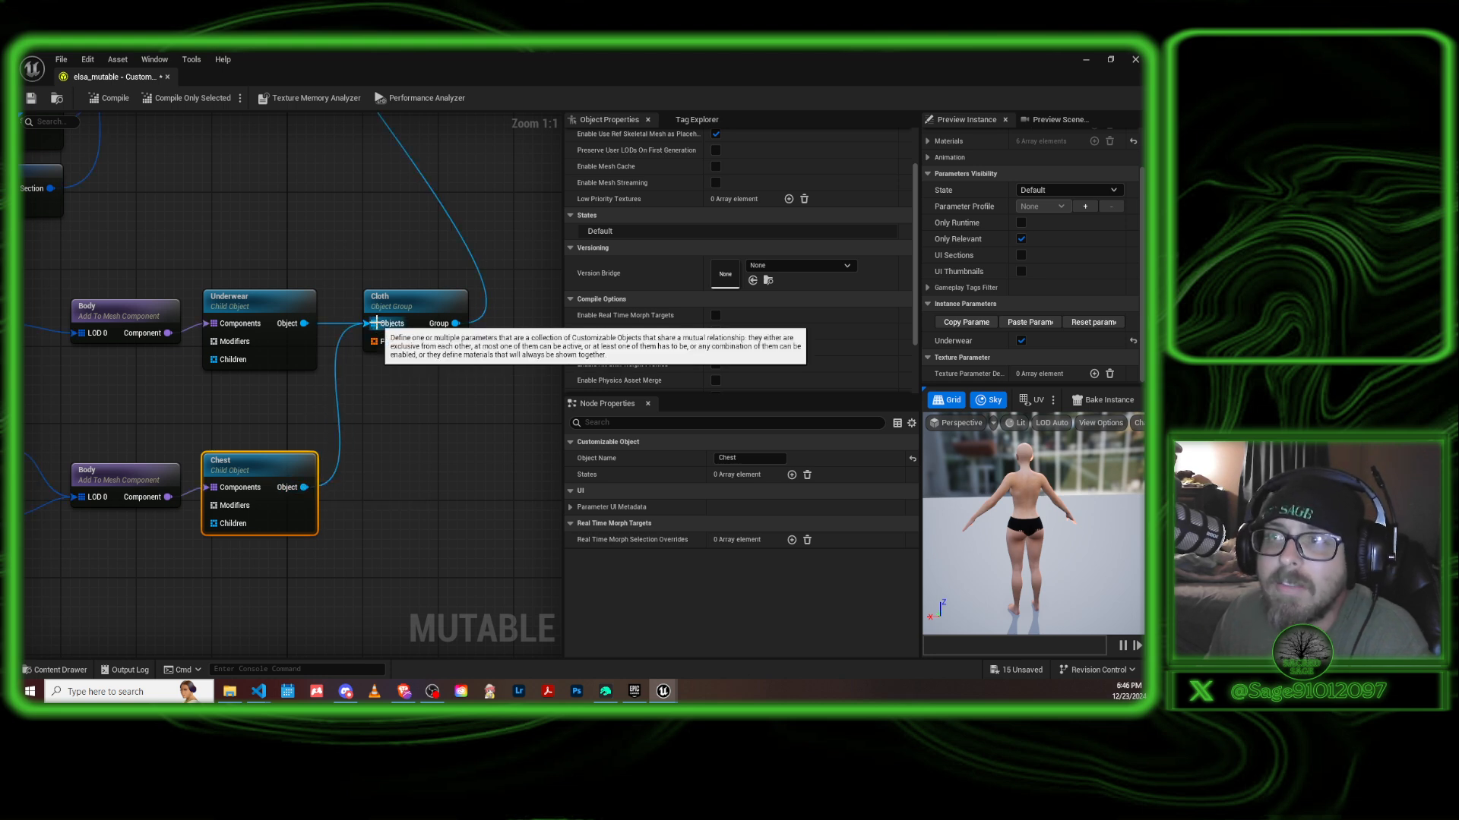
# Compile the elsa_mutable customizable object and review its compile messages in the message log.
pyautogui.moveTo(415, 433); pyautogui.dragTo(502, 522, button='right')
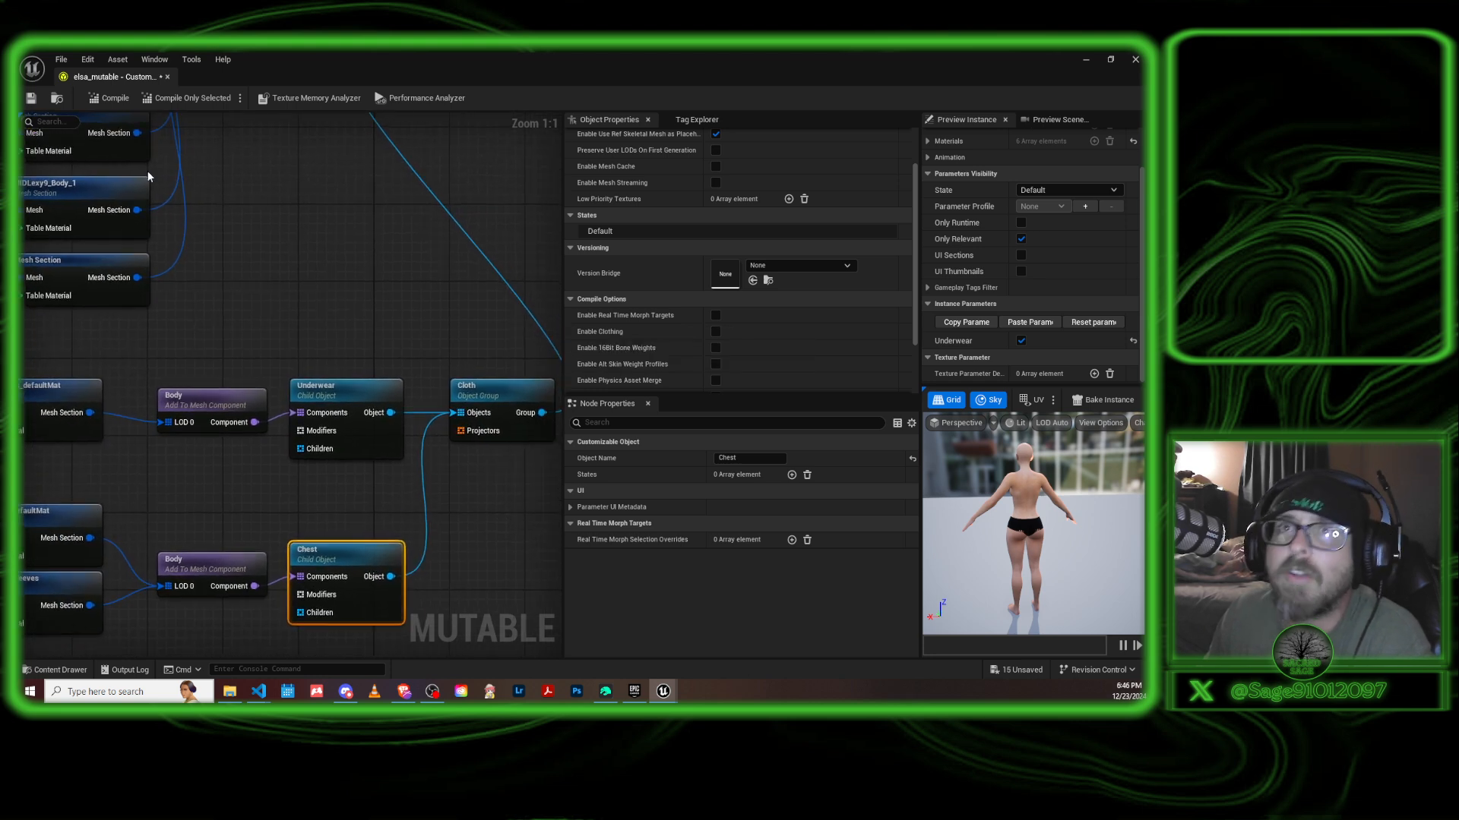
pyautogui.click(115, 99)
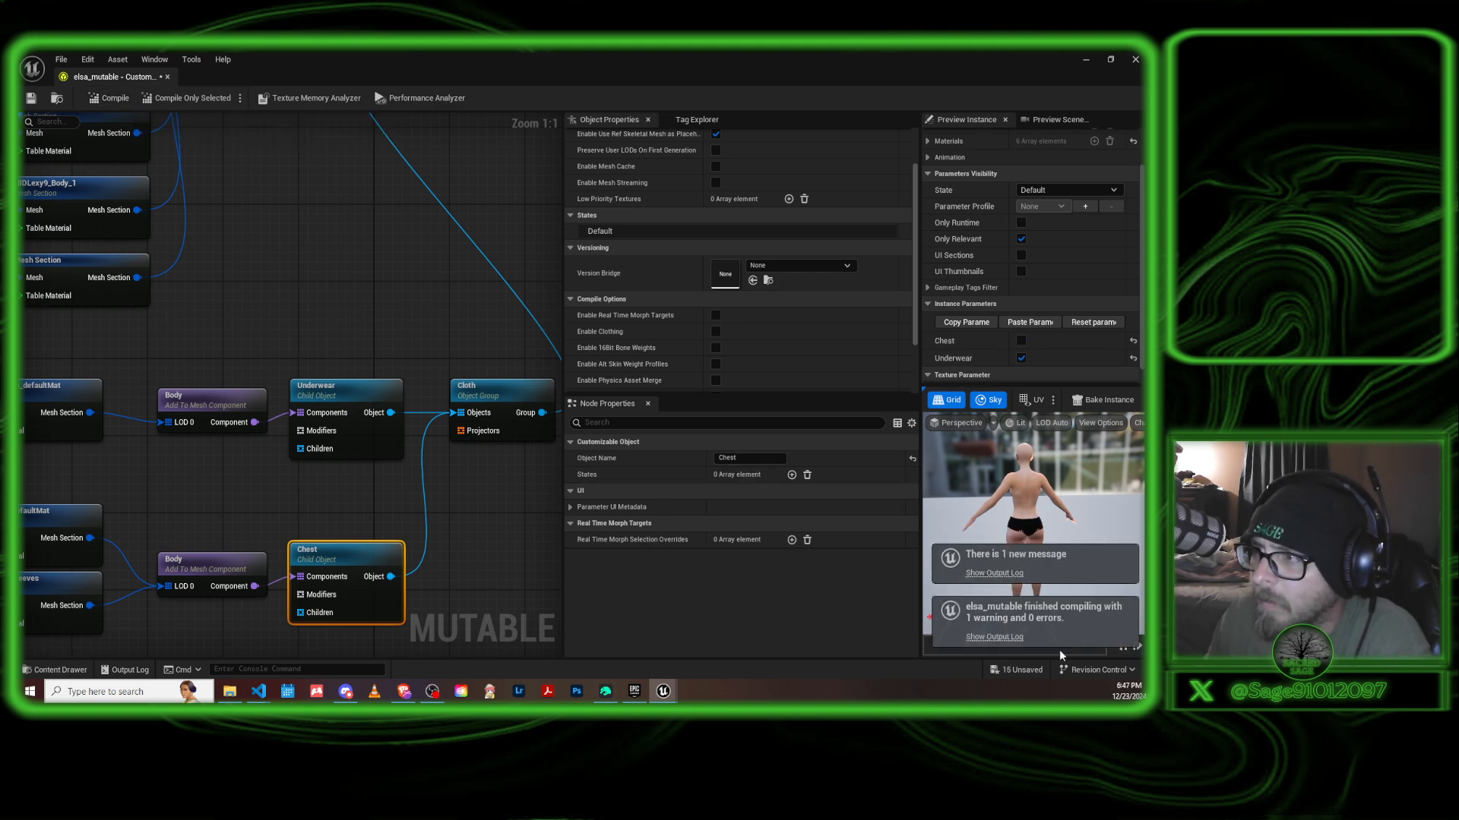
pyautogui.click(994, 637)
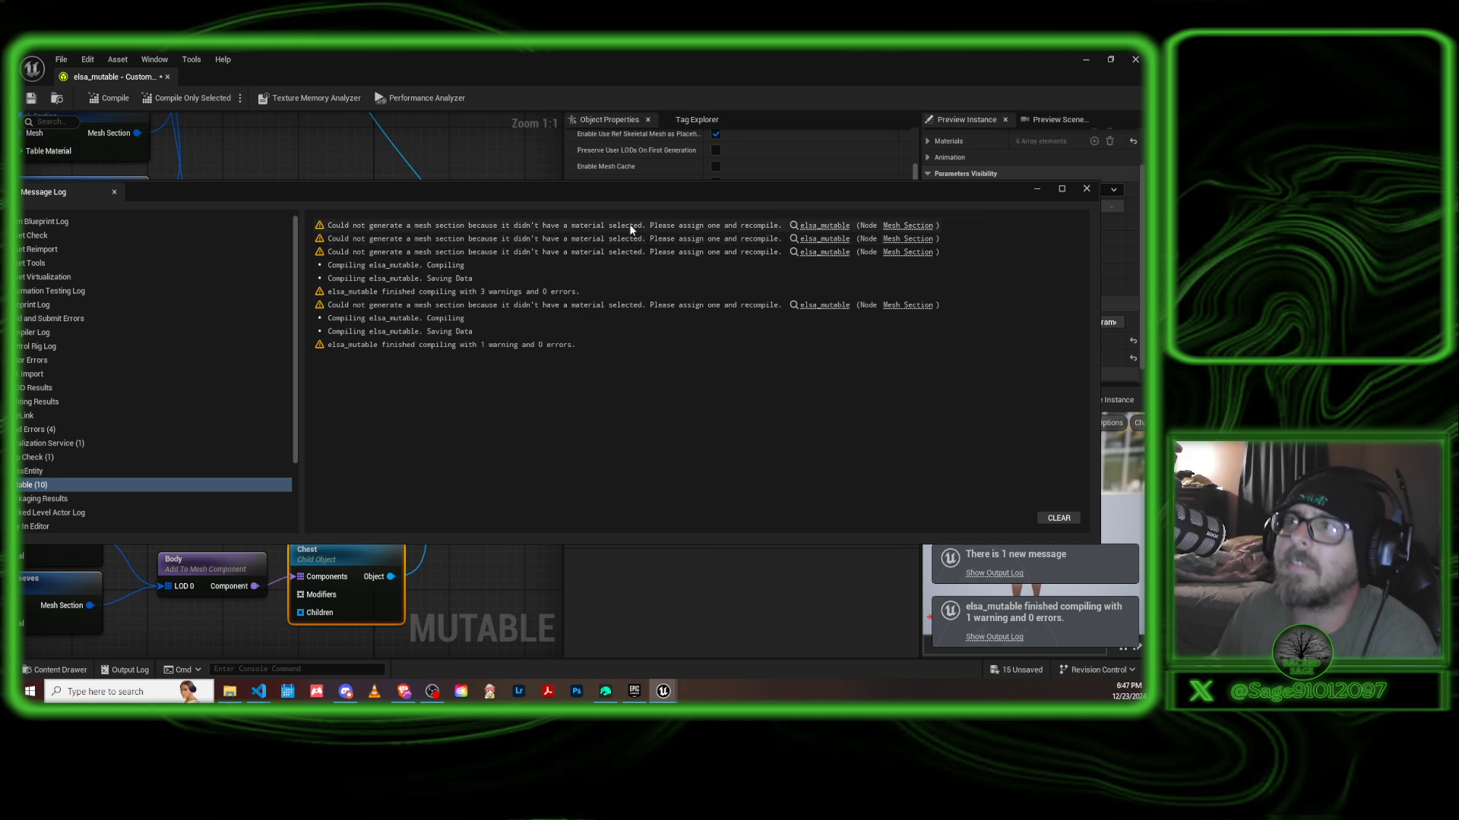
pyautogui.click(1086, 190)
pyautogui.moveTo(425, 502); pyautogui.dragTo(489, 476, button='right')
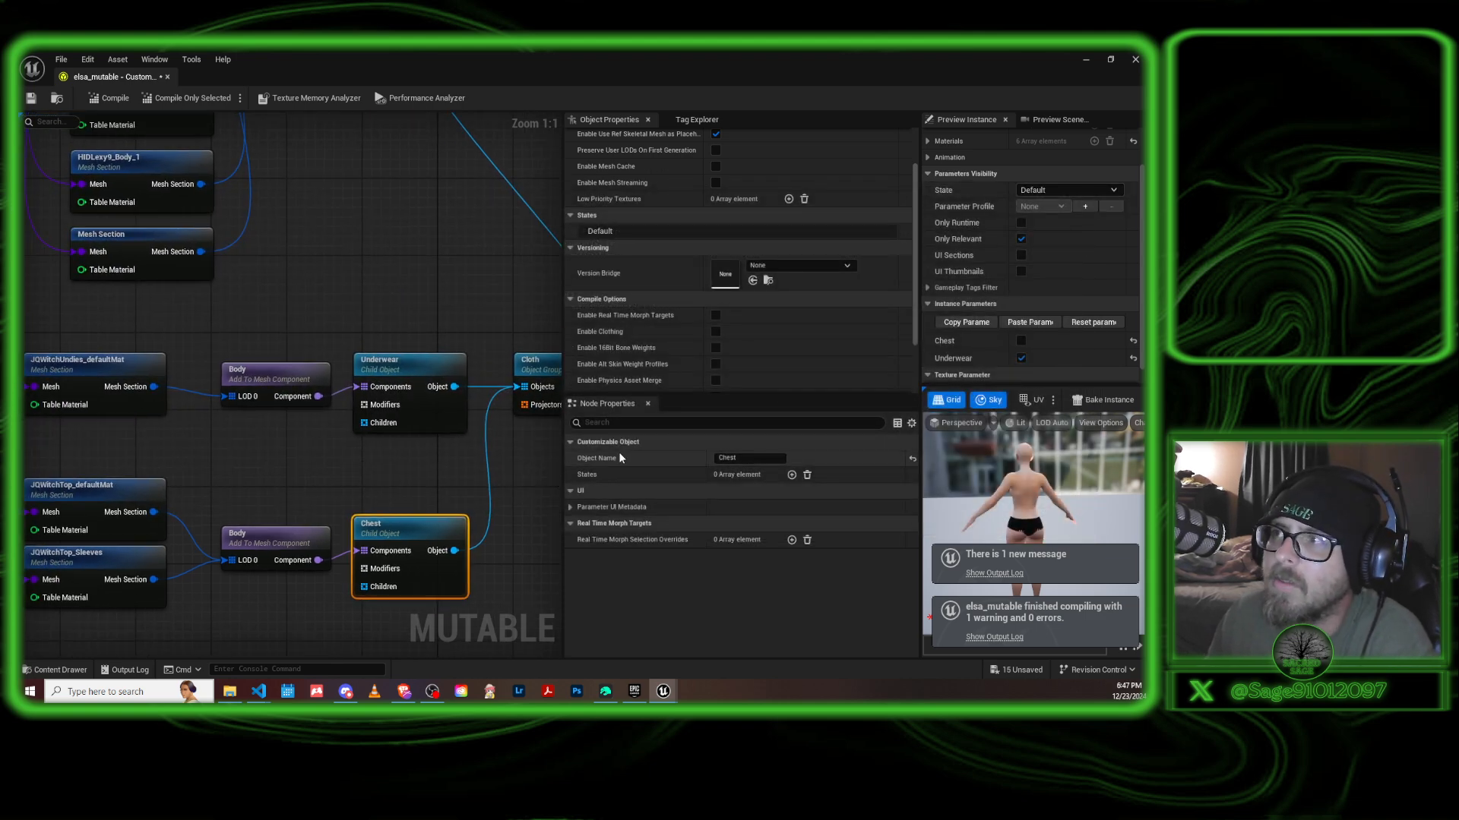
# Enable the Chest parameter on the preview instance and inspect the witch top on the character up close.
pyautogui.click(974, 339)
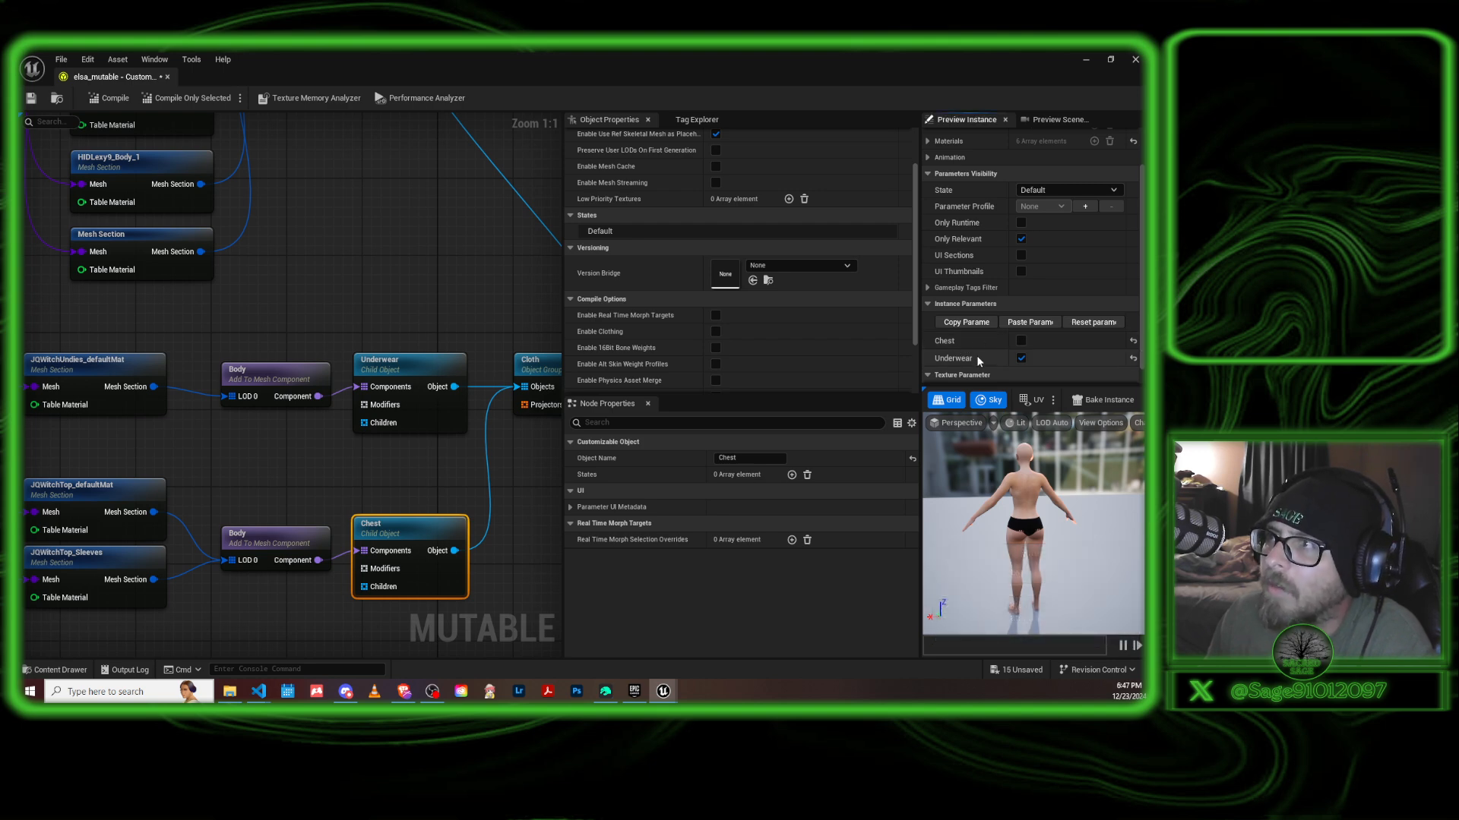
pyautogui.click(1019, 340)
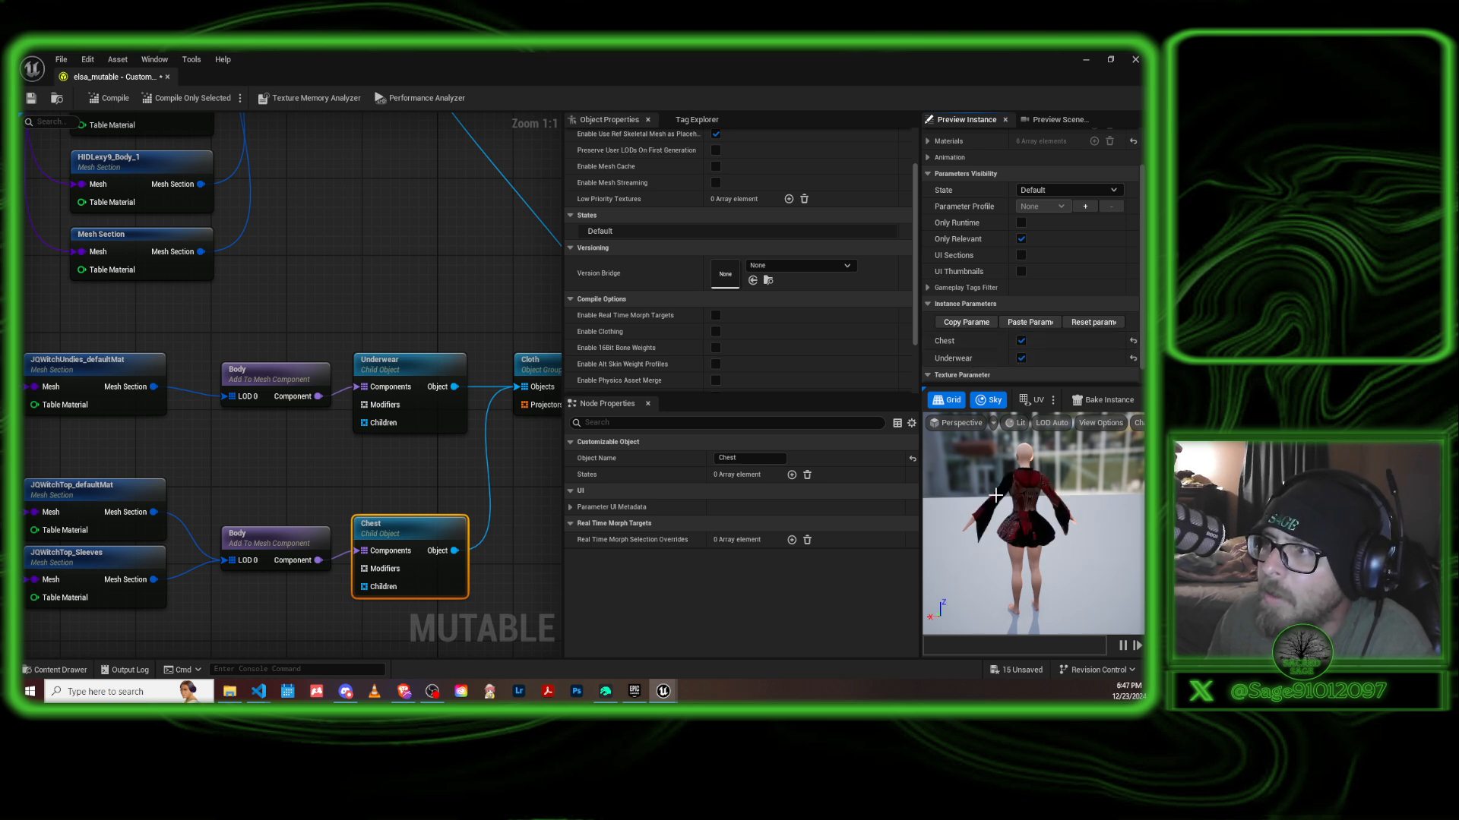
pyautogui.scroll(3, 1024, 524)
pyautogui.moveTo(1023, 525); pyautogui.dragTo(1000, 503)
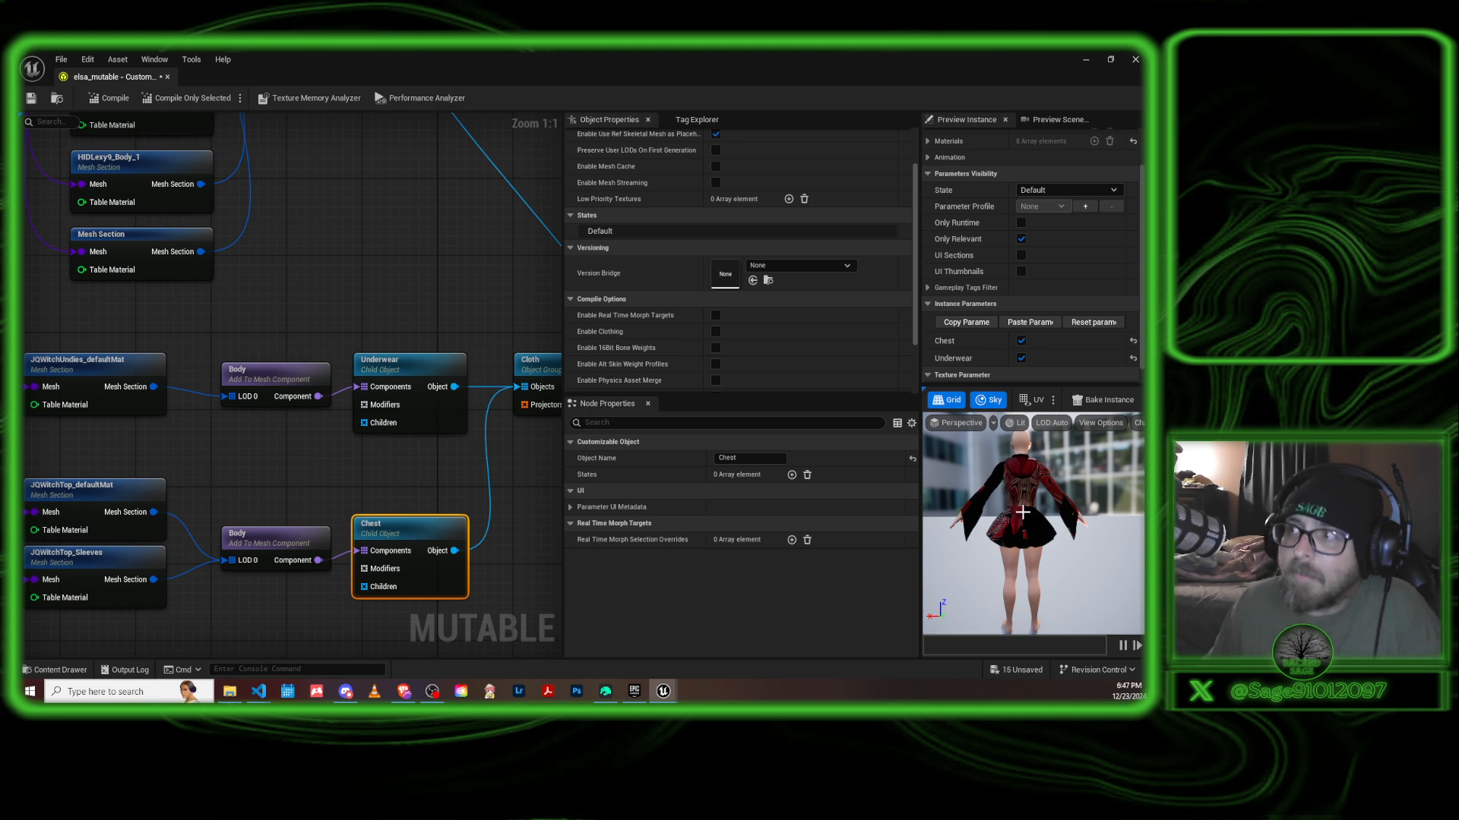
pyautogui.moveTo(1024, 498)
pyautogui.mouseDown()
pyautogui.moveTo(999, 500)
pyautogui.moveTo(1026, 496)
pyautogui.mouseUp()
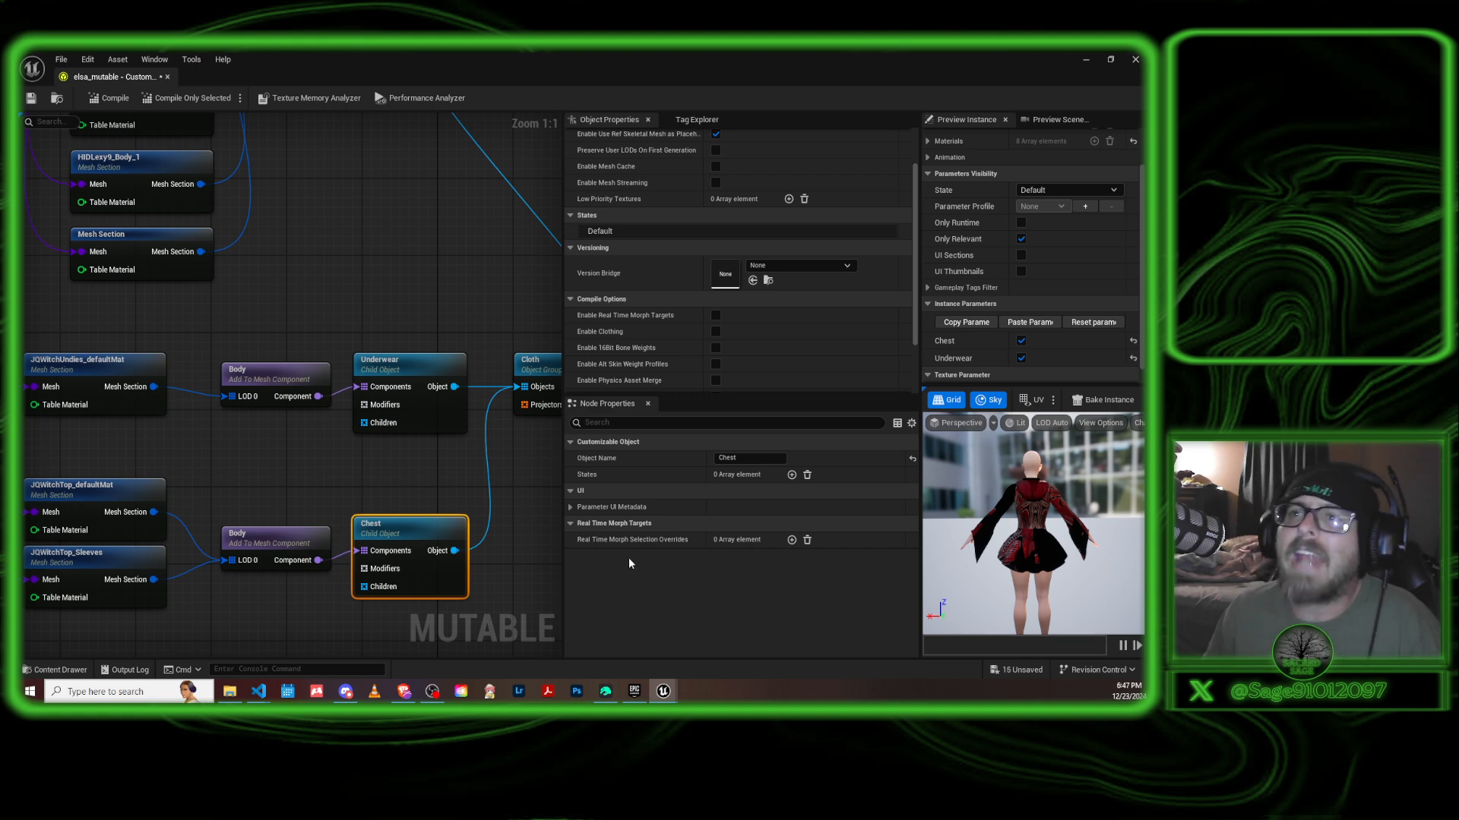
pyautogui.moveTo(333, 474); pyautogui.dragTo(446, 380, button='right')
pyautogui.moveTo(266, 585); pyautogui.dragTo(394, 522, button='right')
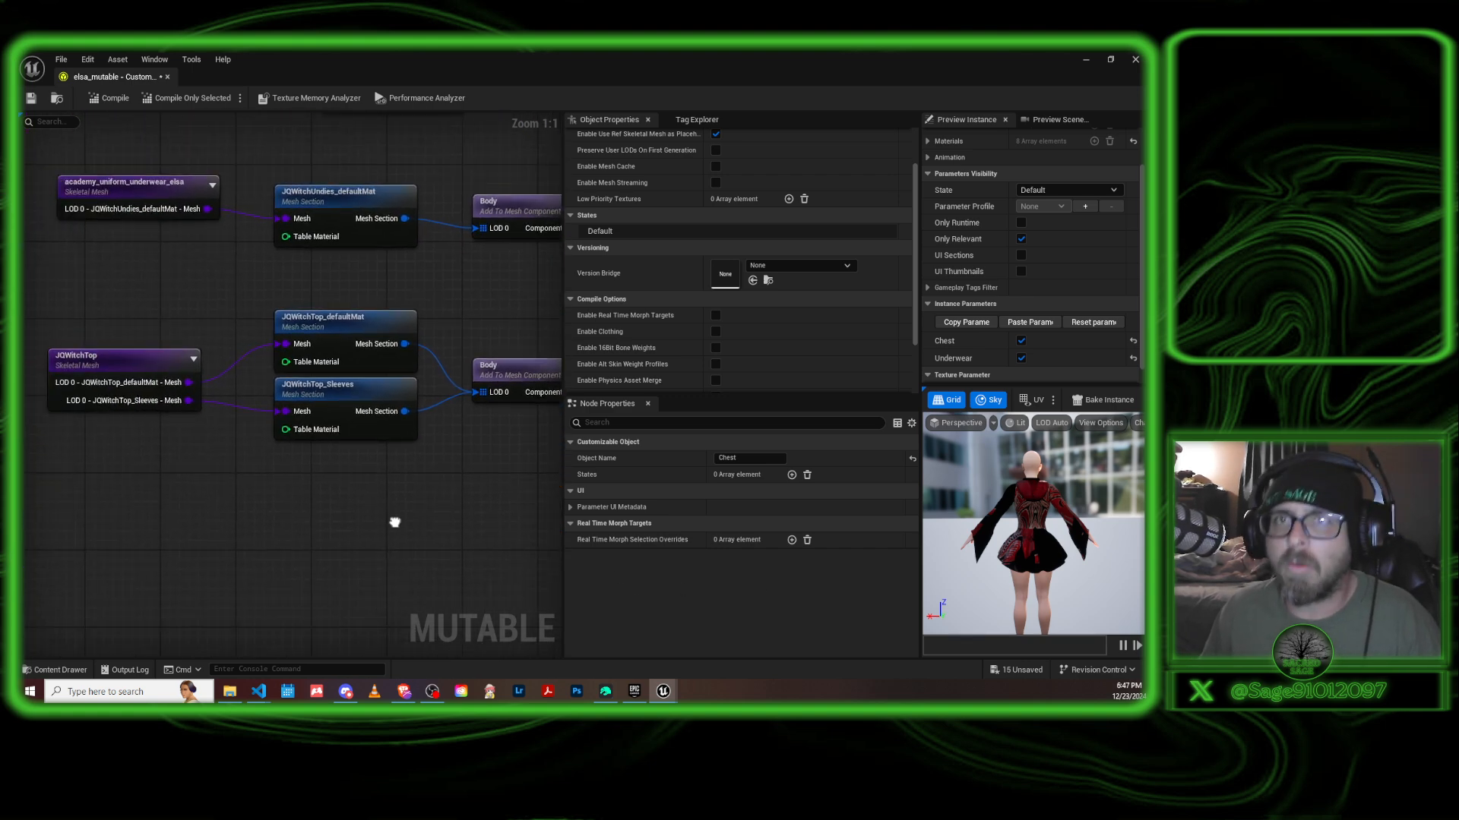
pyautogui.moveTo(260, 506); pyautogui.dragTo(342, 524)
pyautogui.moveTo(270, 481); pyautogui.dragTo(352, 581, button='right')
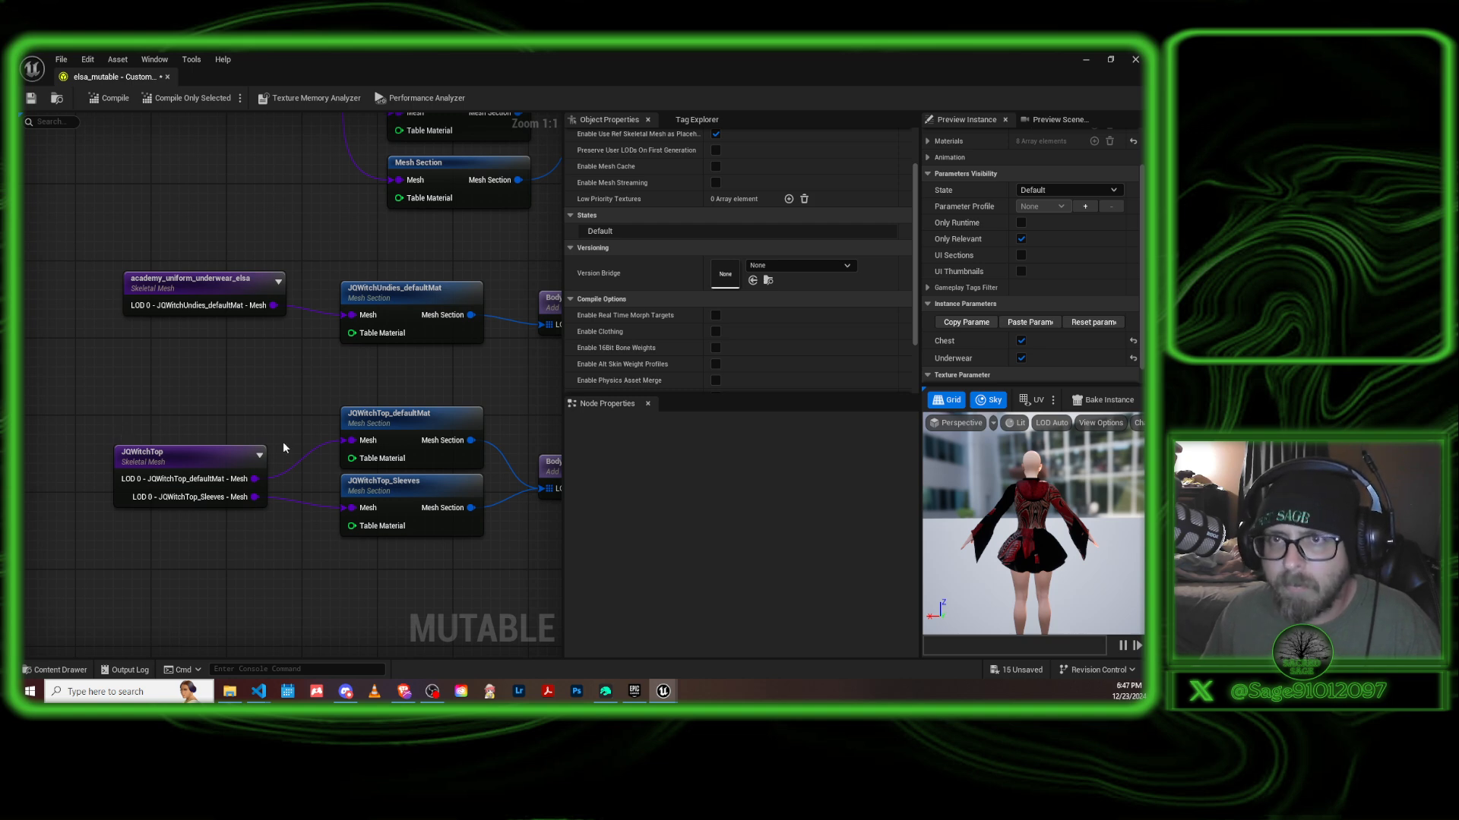
pyautogui.moveTo(286, 387); pyautogui.dragTo(169, 384, button='right')
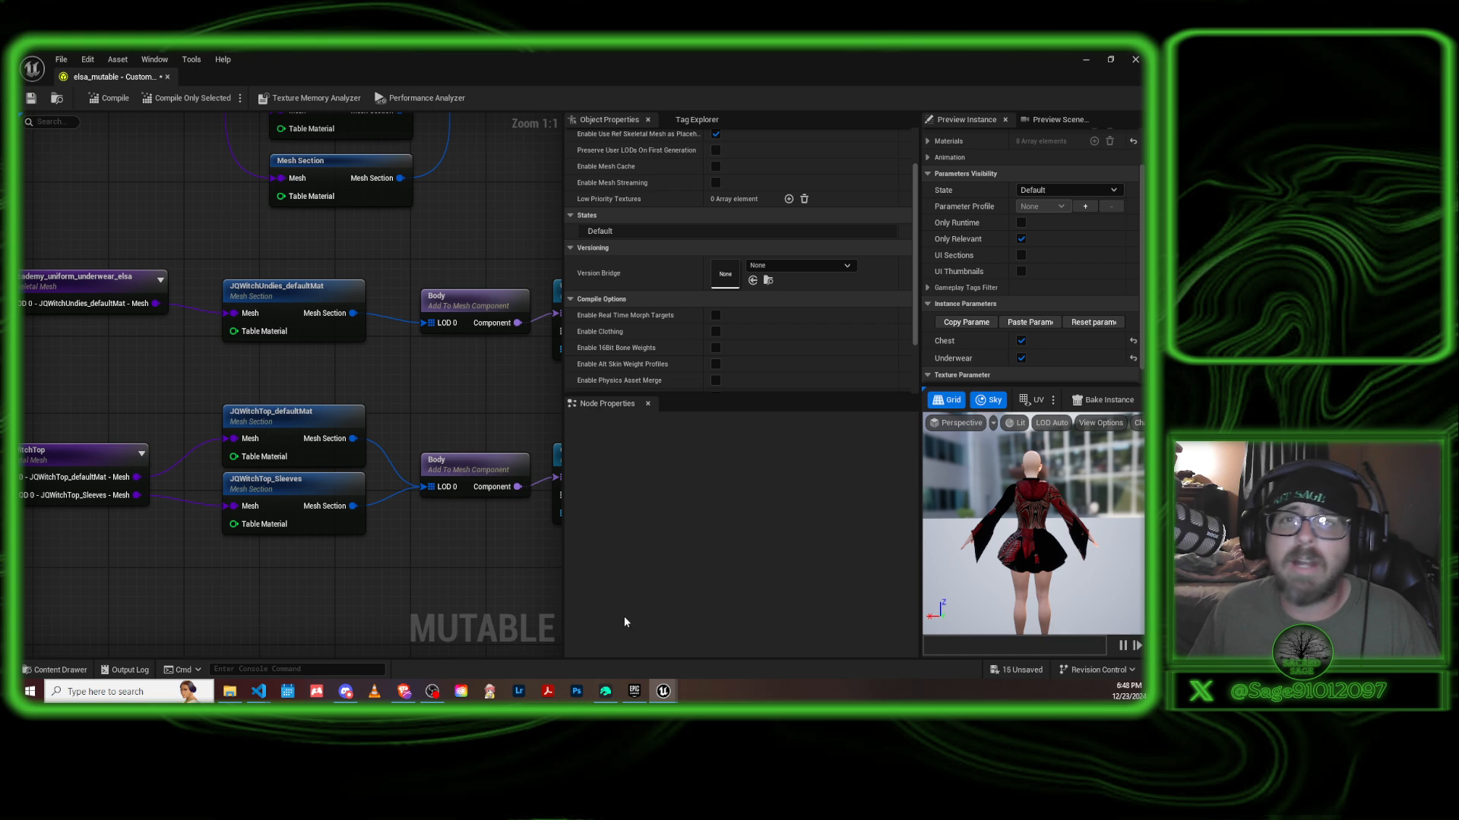
pyautogui.moveTo(178, 577); pyautogui.dragTo(243, 544, button='right')
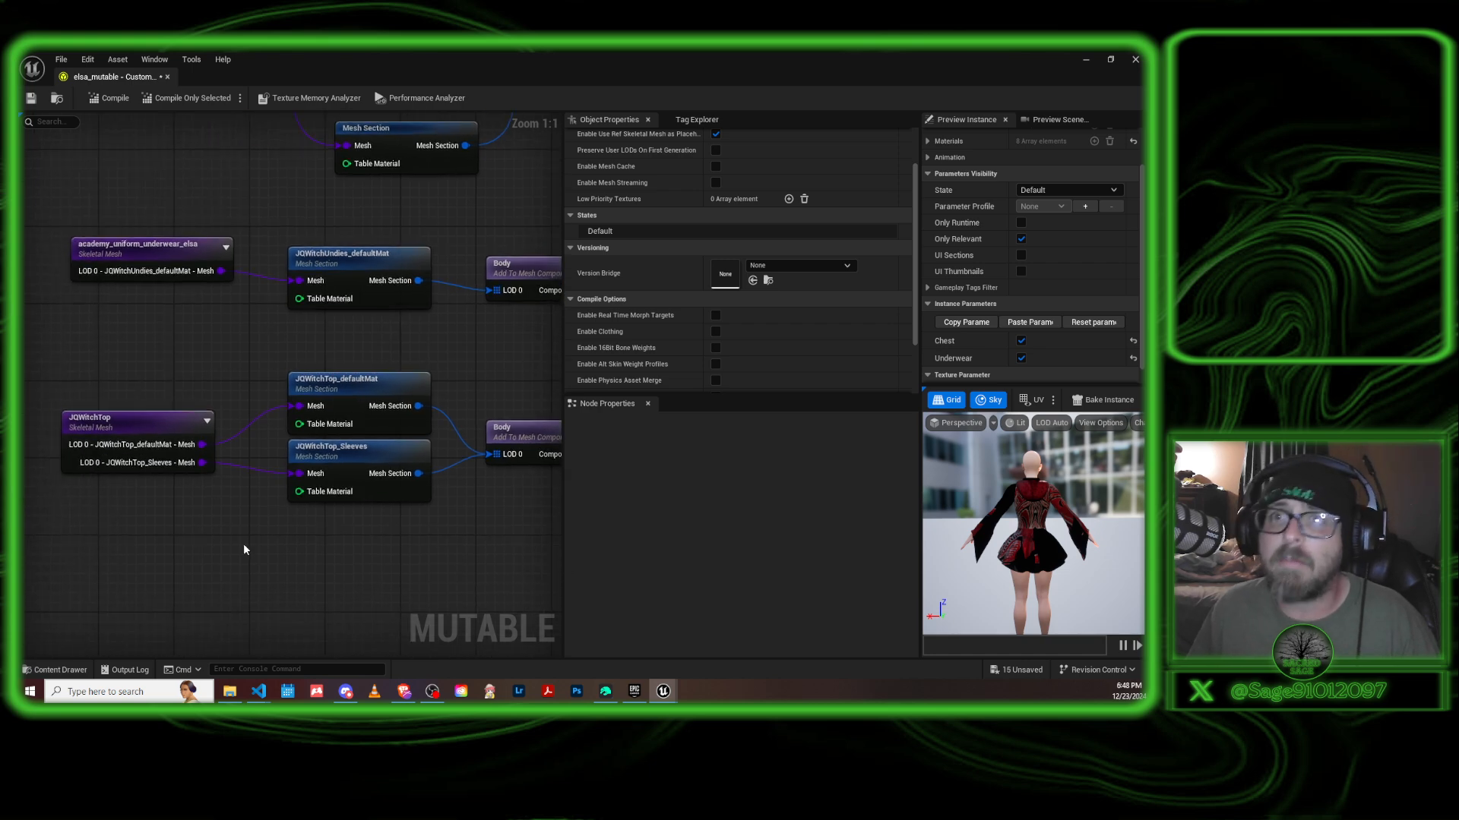
pyautogui.moveTo(385, 576); pyautogui.dragTo(241, 560)
pyautogui.moveTo(241, 559)
pyautogui.mouseDown(button='right')
pyautogui.moveTo(381, 593)
pyautogui.moveTo(216, 565)
pyautogui.mouseUp(button='right')
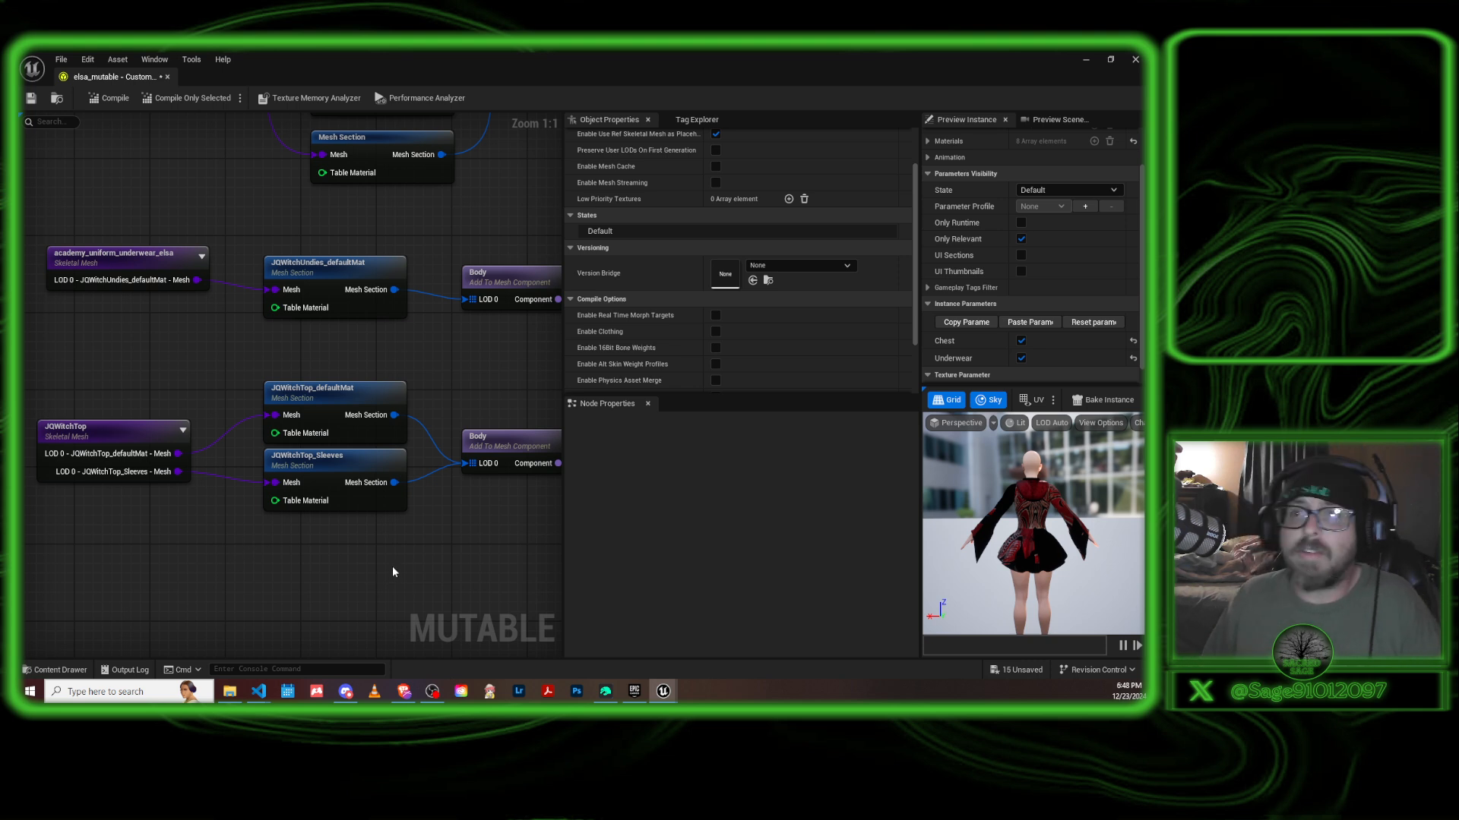
pyautogui.moveTo(346, 566)
pyautogui.mouseDown(button='right')
pyautogui.moveTo(383, 555)
pyautogui.moveTo(326, 565)
pyautogui.mouseUp(button='right')
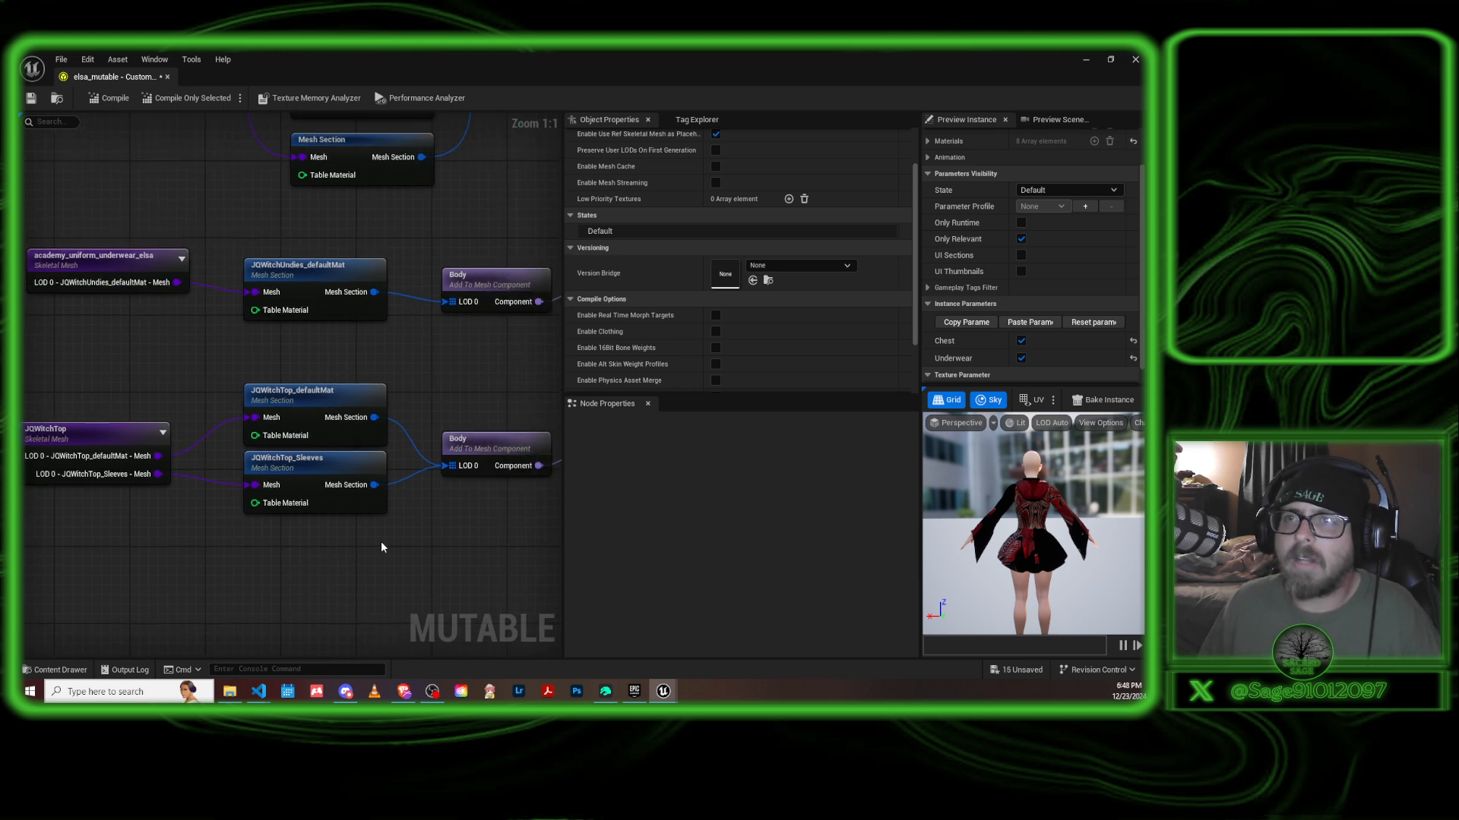